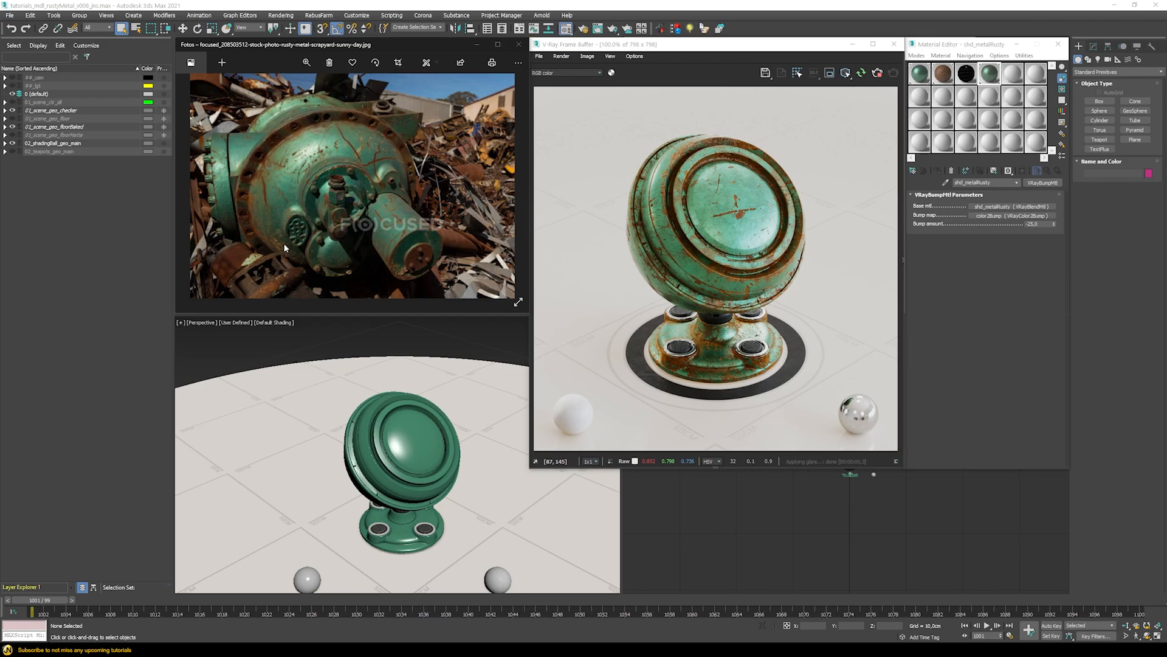
Preview the green paint, rust, black-and-white mask and combined shd_metalRusty materials on the shading ball, one after another.
{"action": "left_click", "coordinate": [893, 120]}
{"action": "left_click_drag", "start_coordinate": [894, 121], "coordinate": [428, 428]}
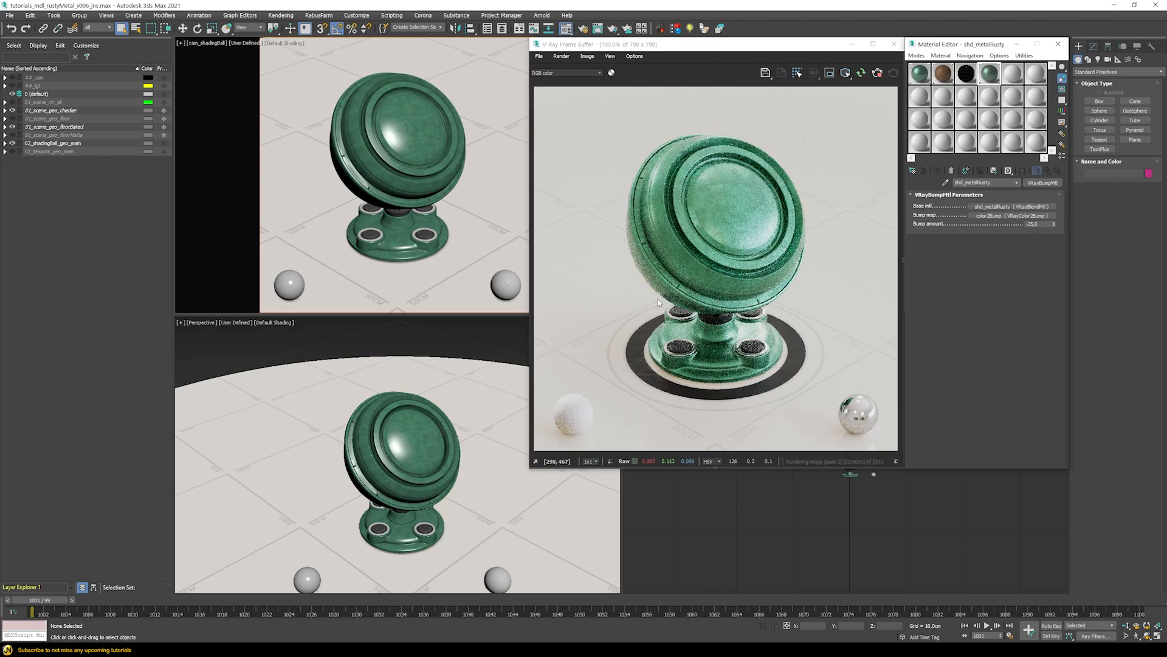
{"action": "left_click_drag", "start_coordinate": [967, 76], "coordinate": [410, 132]}
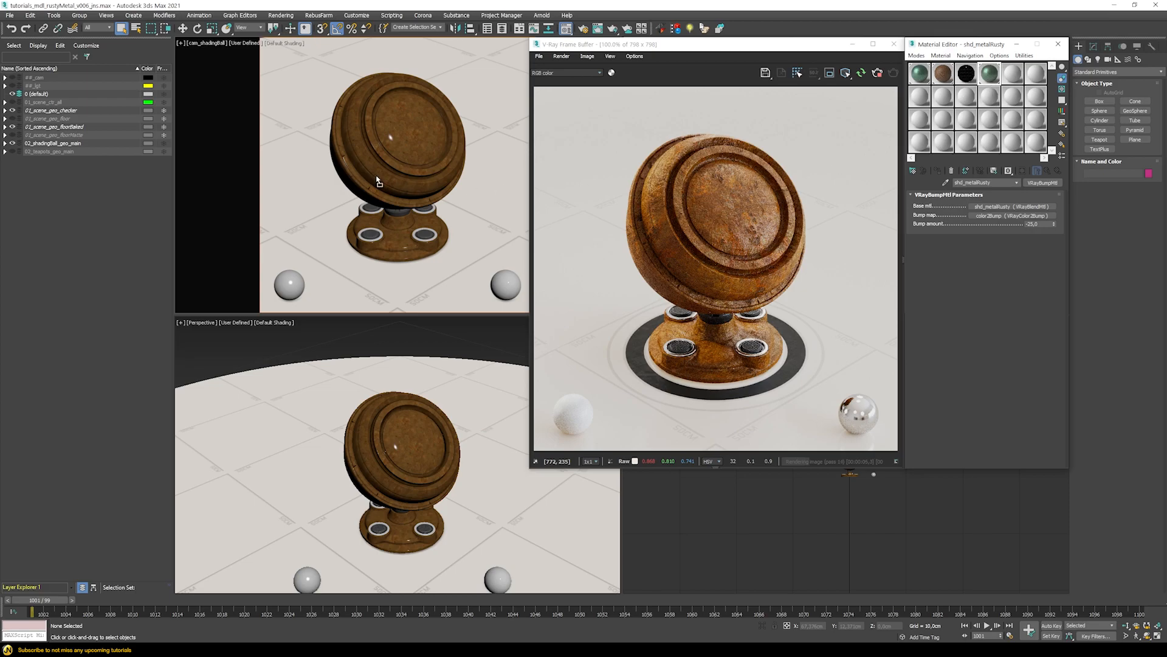
{"action": "left_click_drag", "start_coordinate": [377, 181], "coordinate": [377, 178]}
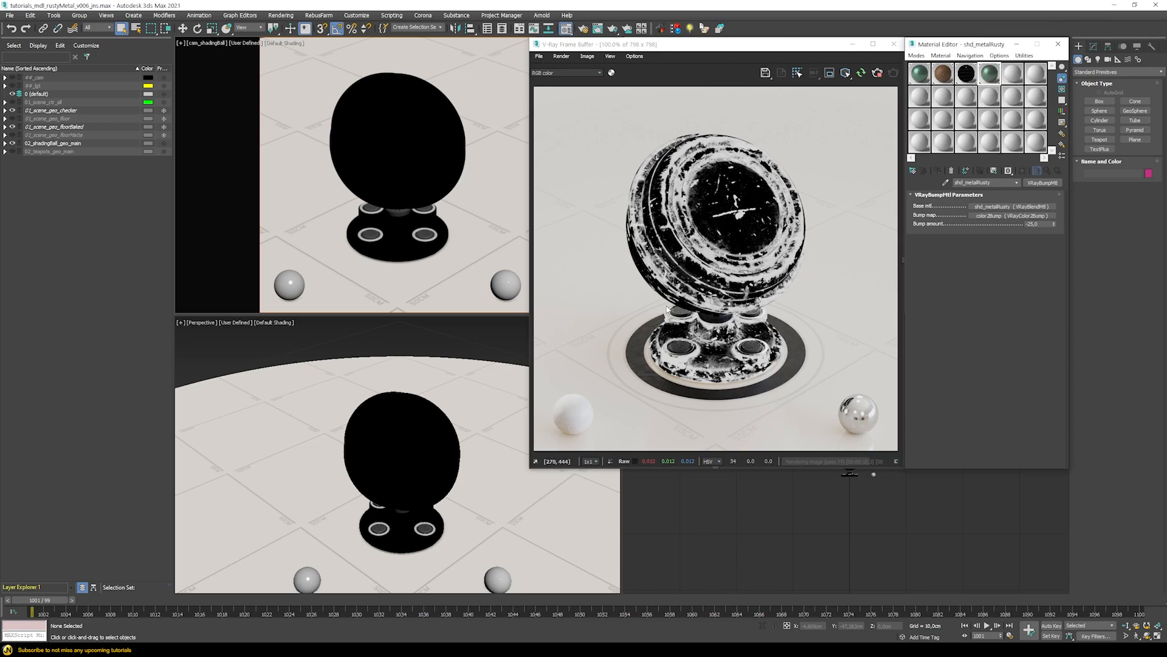
{"action": "left_click_drag", "start_coordinate": [989, 80], "coordinate": [429, 153]}
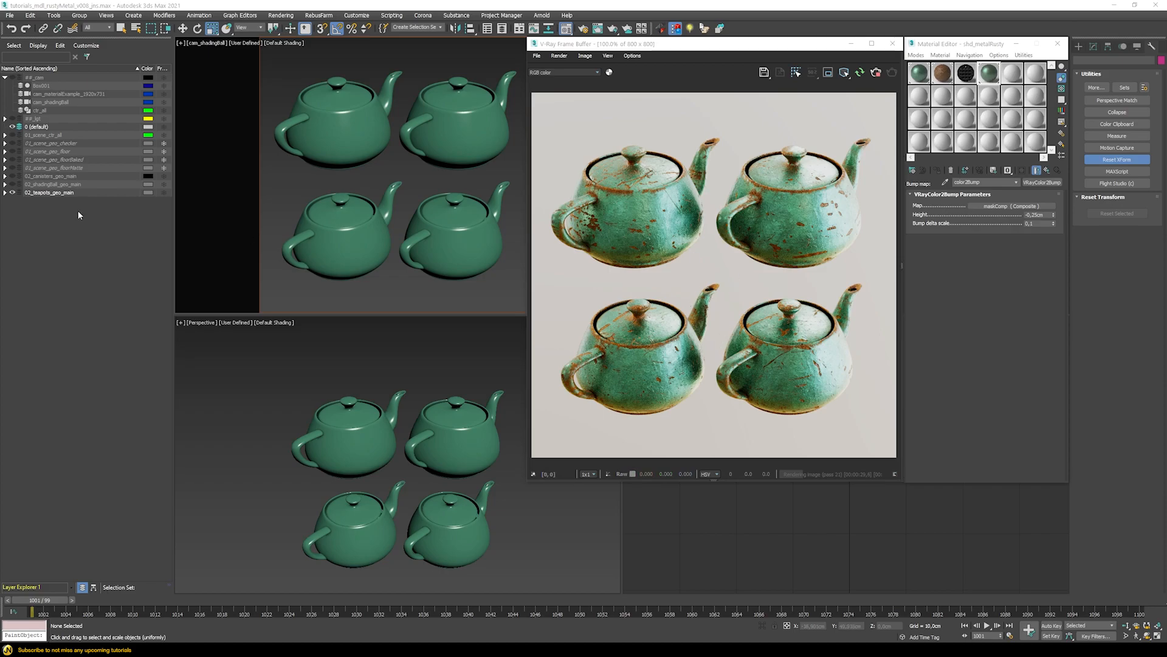
Hide the 02_teapots_geo_main layer and show the canisters geometry layer.
{"action": "left_click", "coordinate": [12, 192]}
{"action": "left_click", "coordinate": [12, 175]}
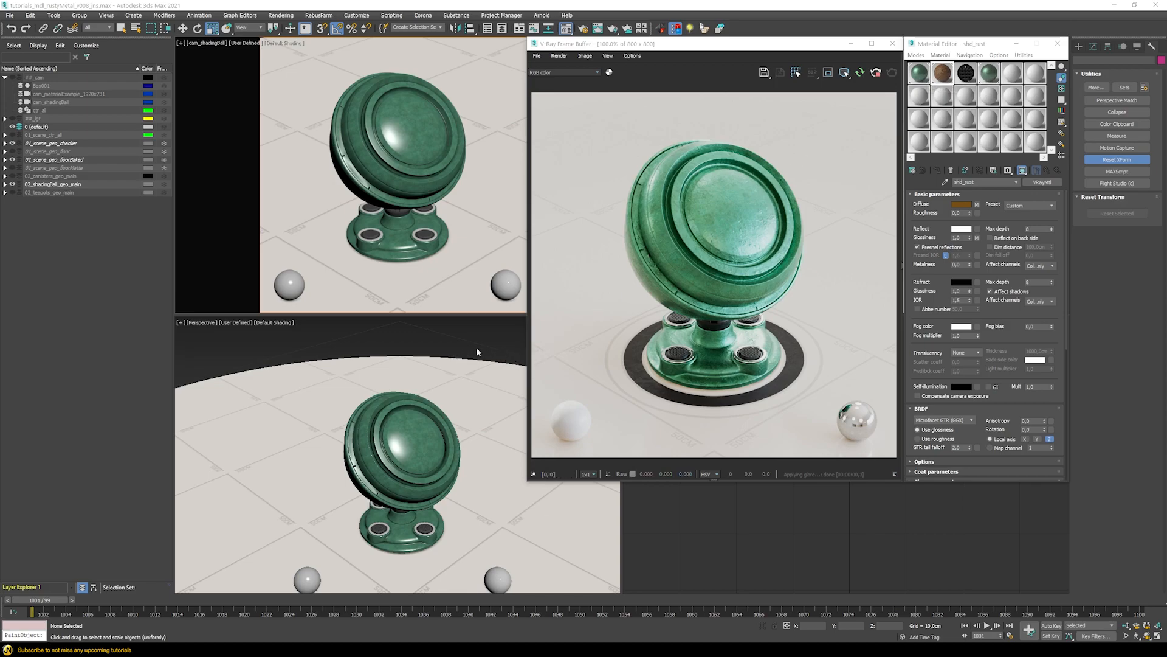
Assign the shd_rust material to the shading ball.
{"action": "left_click_drag", "start_coordinate": [942, 73], "coordinate": [412, 144]}
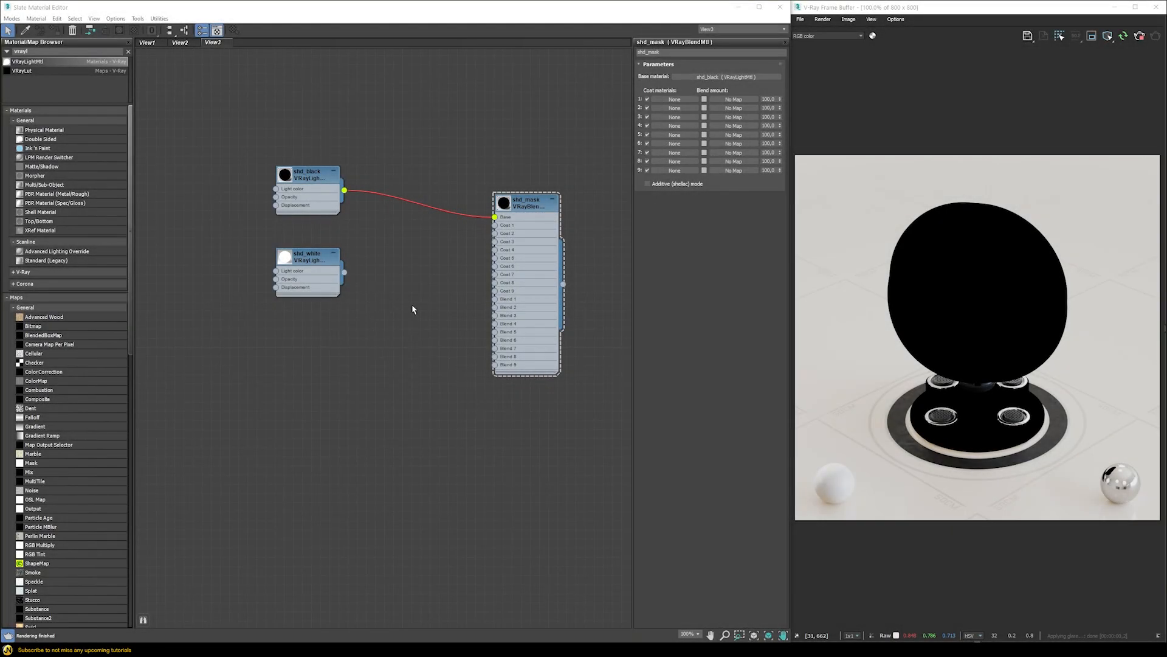
Examine the parameters of the shd_mask blend material and its shd_black and shd_white light materials.
{"action": "left_click", "coordinate": [505, 209]}
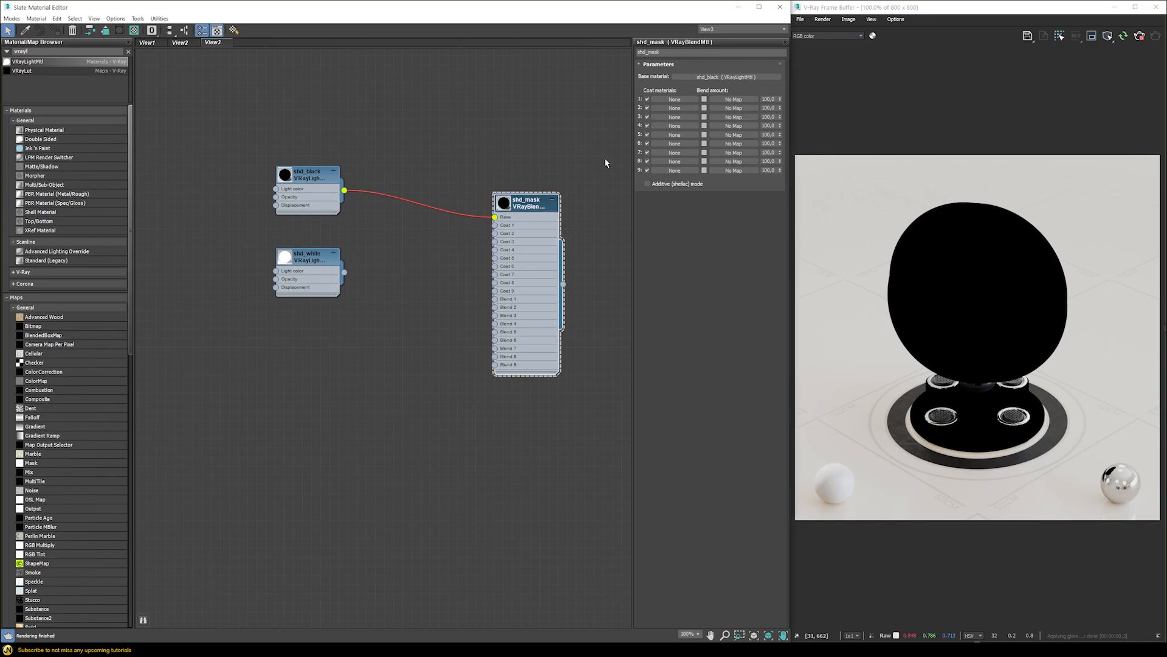
{"action": "left_click", "coordinate": [709, 77]}
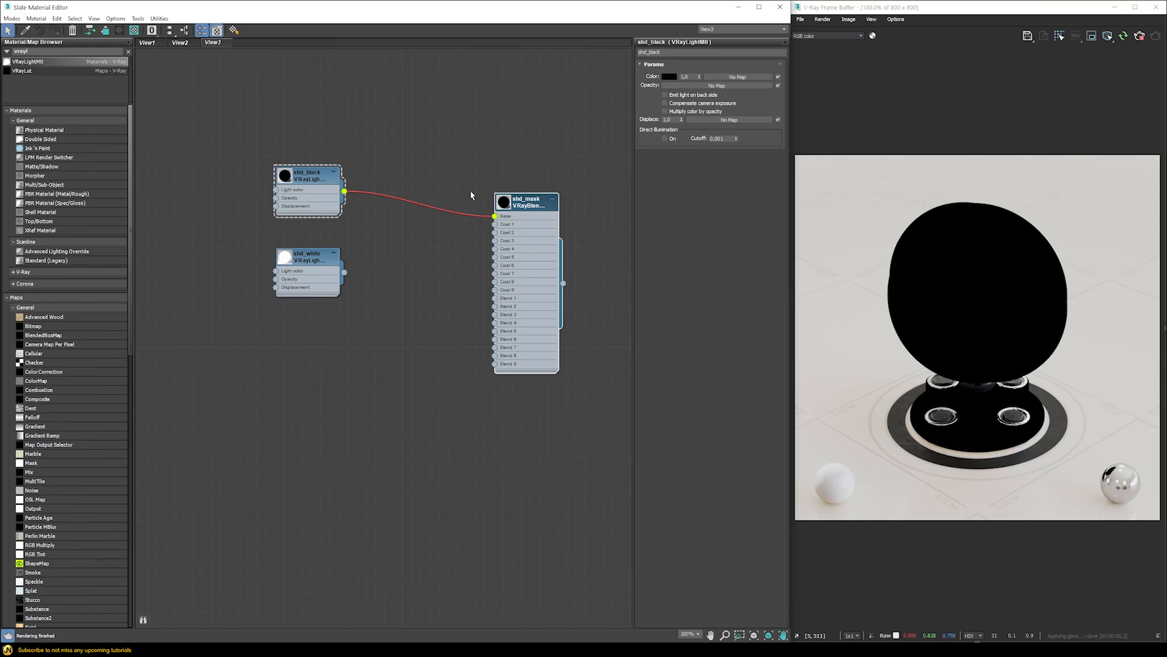
{"action": "left_click", "coordinate": [300, 282]}
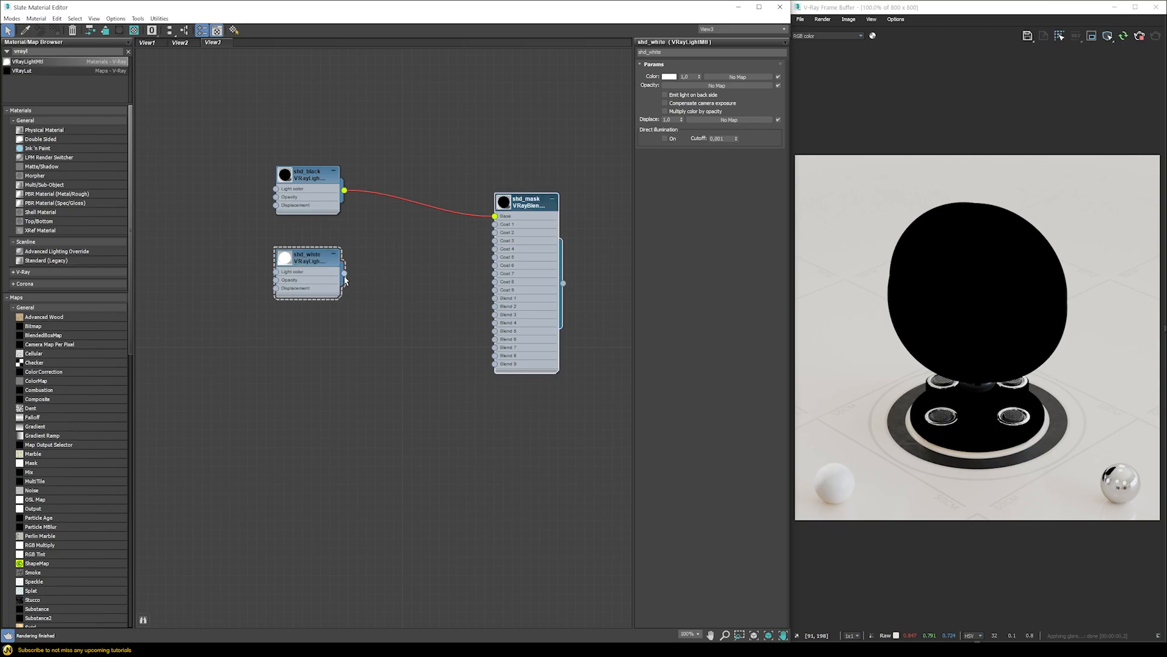
Connect shd_white as an instance to the first coat slot of shd_mask and check that coat's blend amount colour.
{"action": "double_click", "coordinate": [540, 200]}
{"action": "left_click_drag", "start_coordinate": [345, 273], "coordinate": [669, 100]}
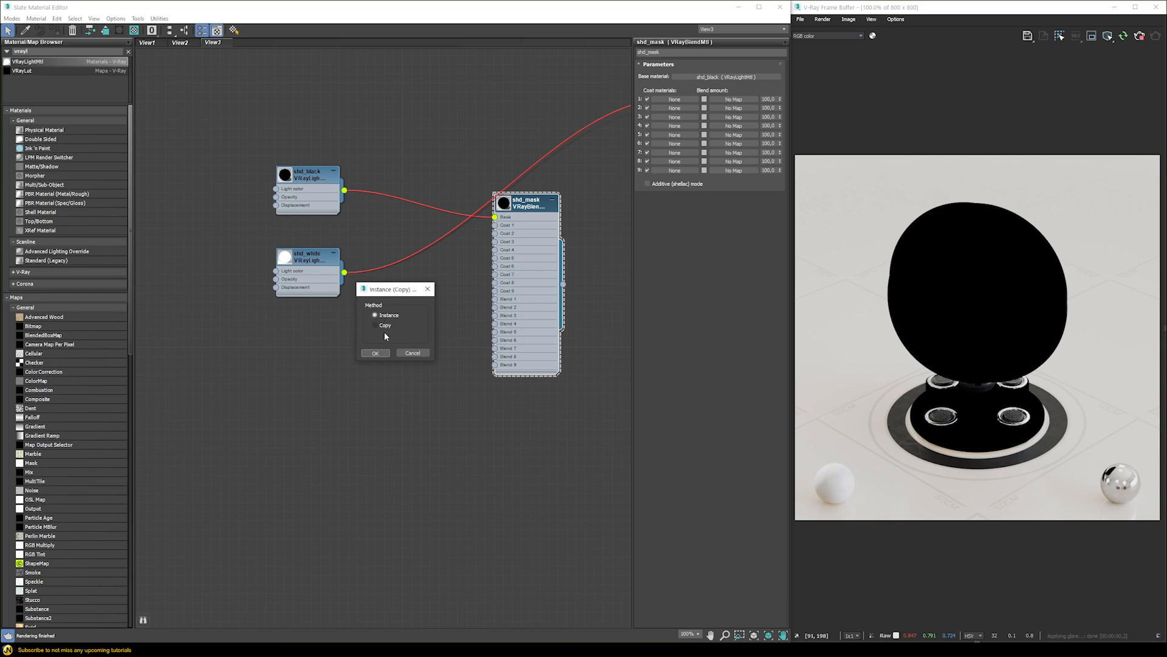
{"action": "left_click", "coordinate": [384, 351]}
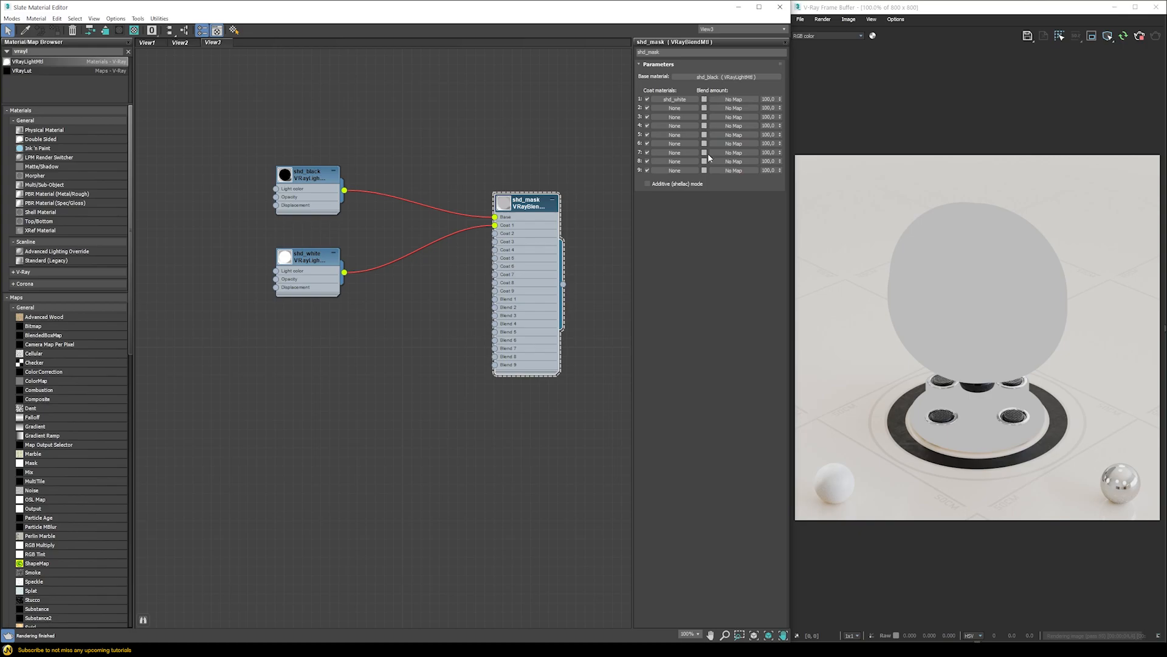
{"action": "left_click", "coordinate": [705, 100]}
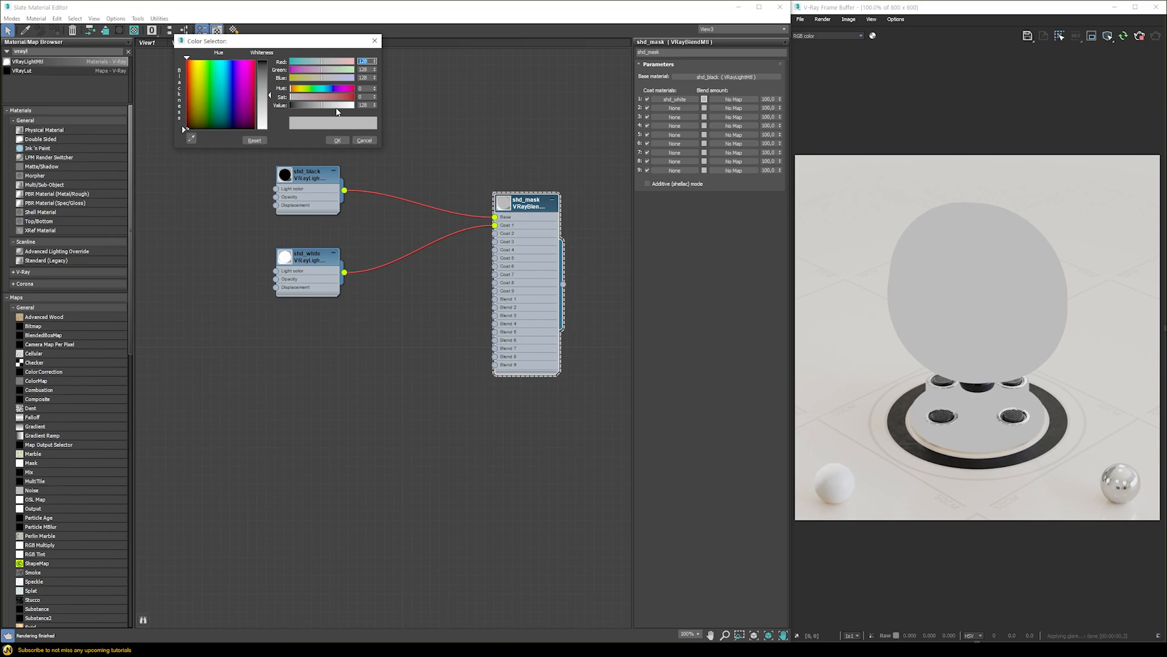
{"action": "left_click", "coordinate": [364, 140]}
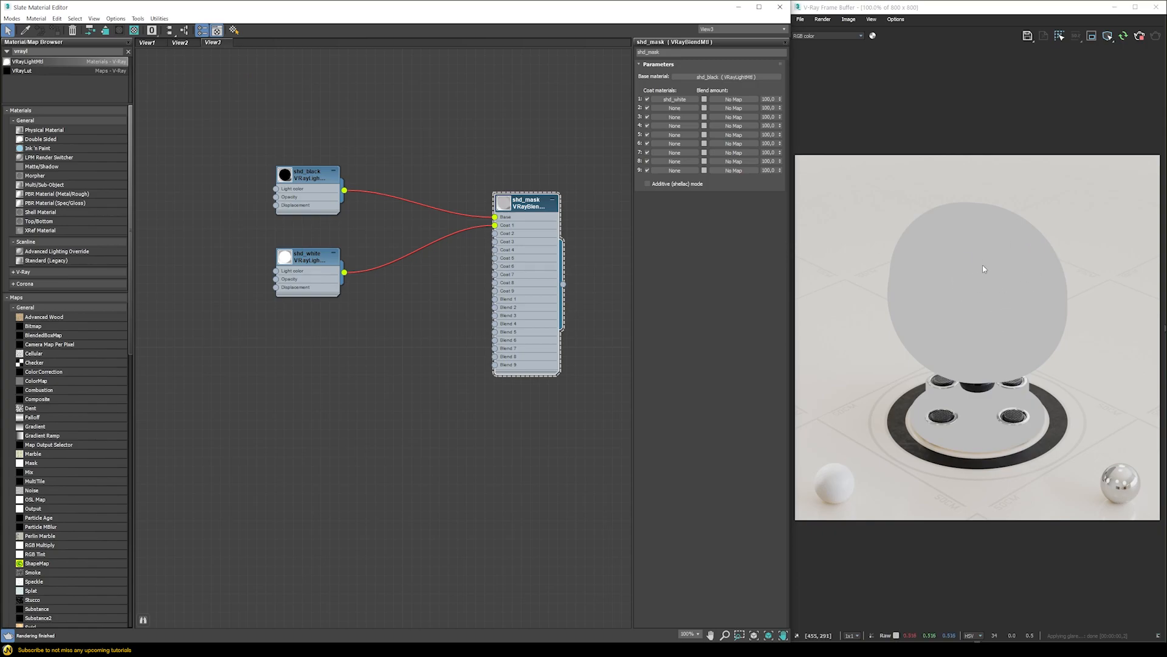
Add a Composite map as the blend amount of the first coat in shd_mask.
{"action": "left_click", "coordinate": [734, 99]}
{"action": "type", "text": "compr"}
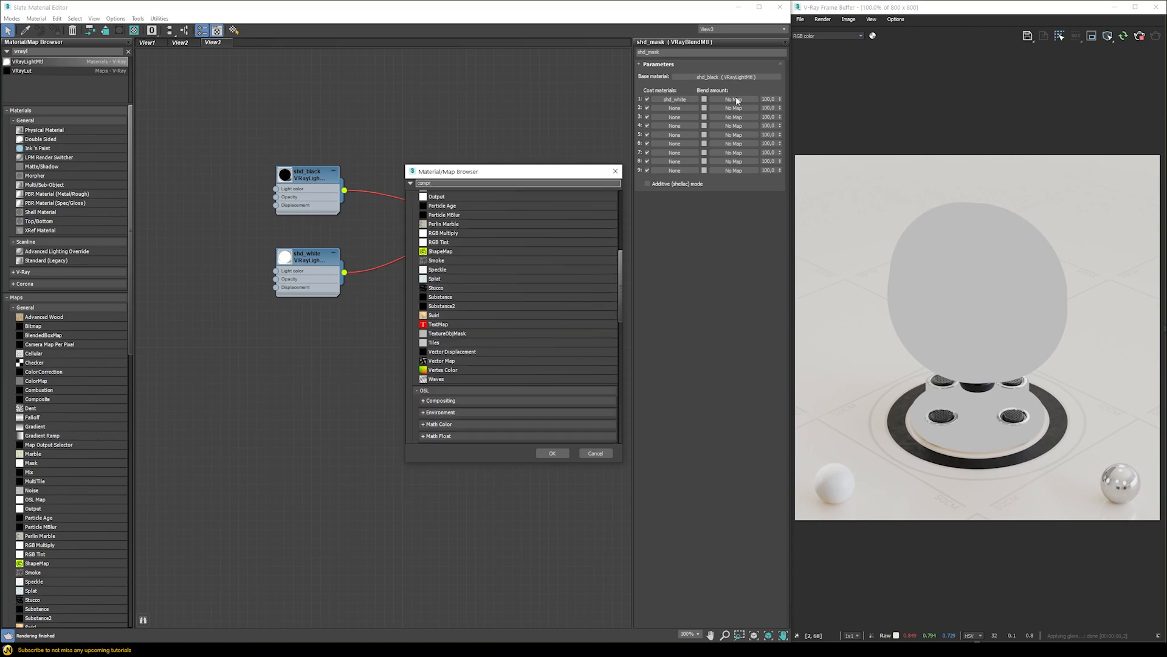
{"action": "key", "text": "BackSpace"}
{"action": "type", "text": "o"}
{"action": "key", "text": "Down"}
{"action": "key", "text": "Return"}
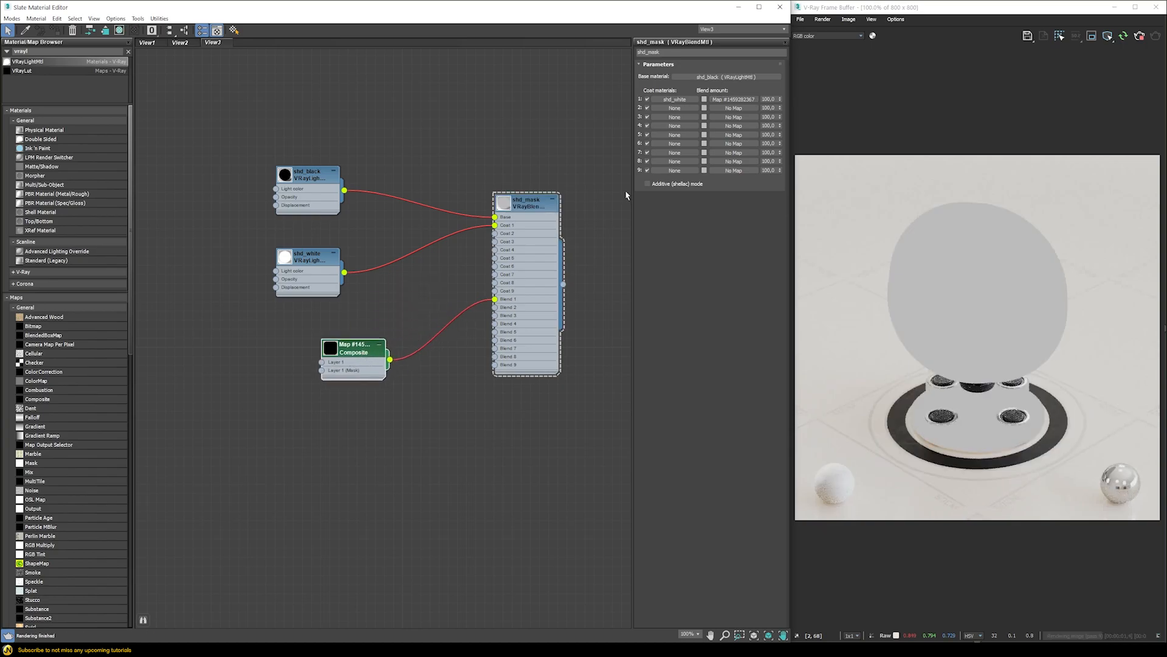
Add a VRayColor map to Layer 1 of the Composite and set its colour to black.
{"action": "double_click", "coordinate": [364, 366]}
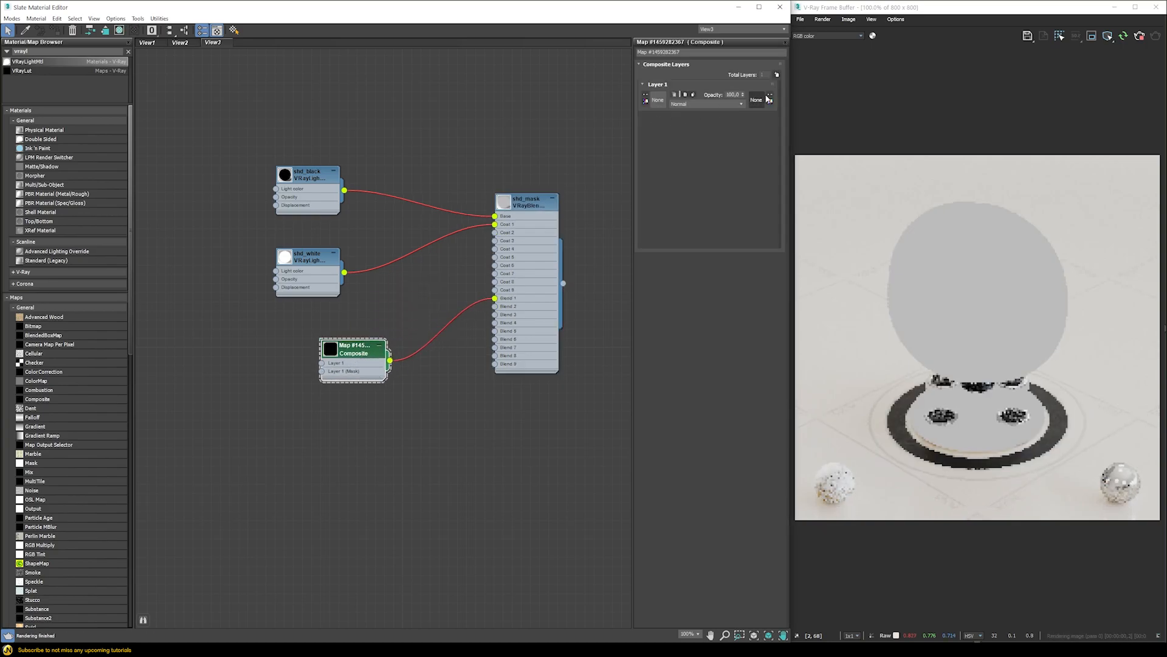
{"action": "left_click", "coordinate": [755, 100]}
{"action": "type", "text": "vrayc"}
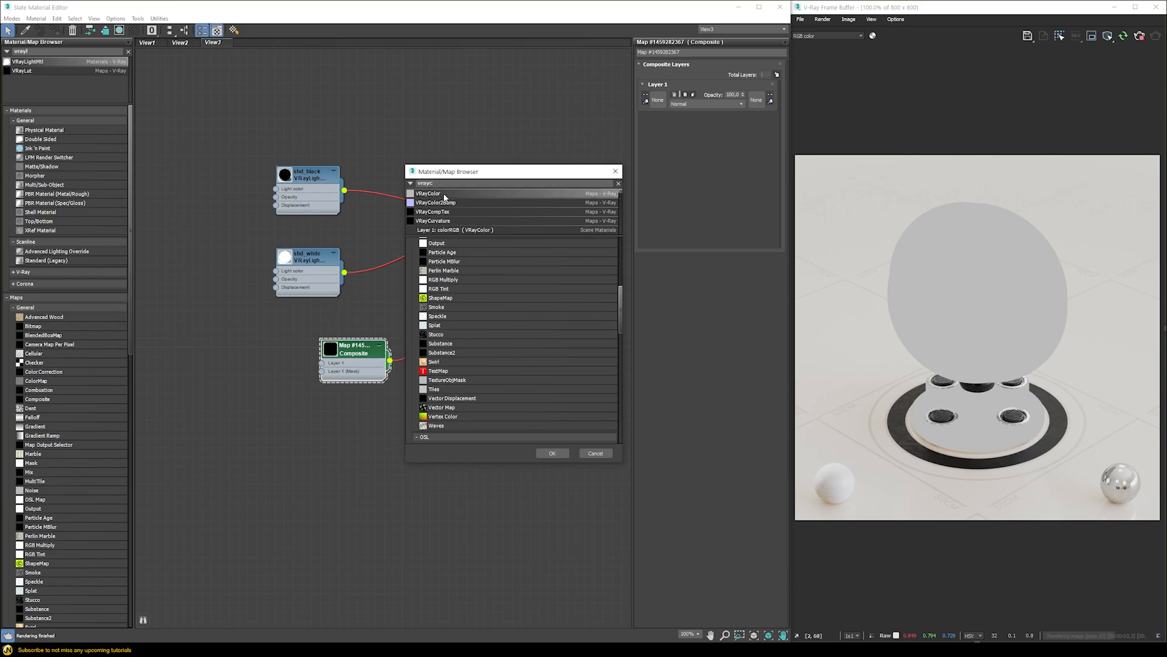
{"action": "double_click", "coordinate": [443, 196]}
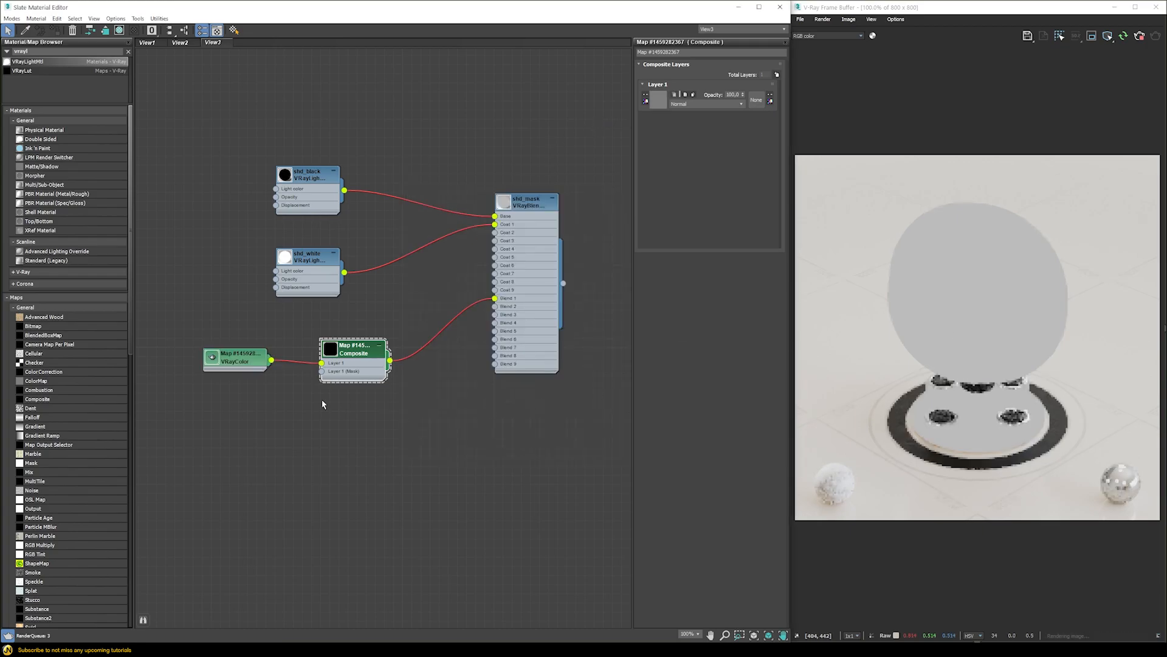
{"action": "left_click", "coordinate": [765, 139]}
{"action": "left_click_drag", "start_coordinate": [309, 106], "coordinate": [243, 116]}
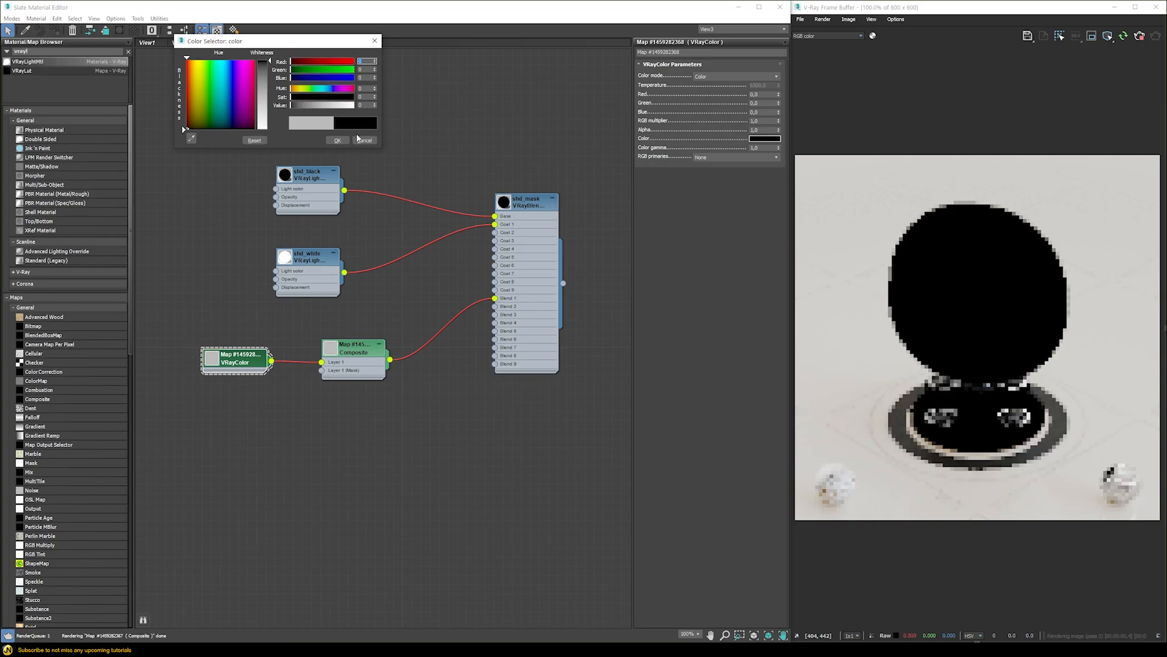
{"action": "left_click", "coordinate": [338, 140]}
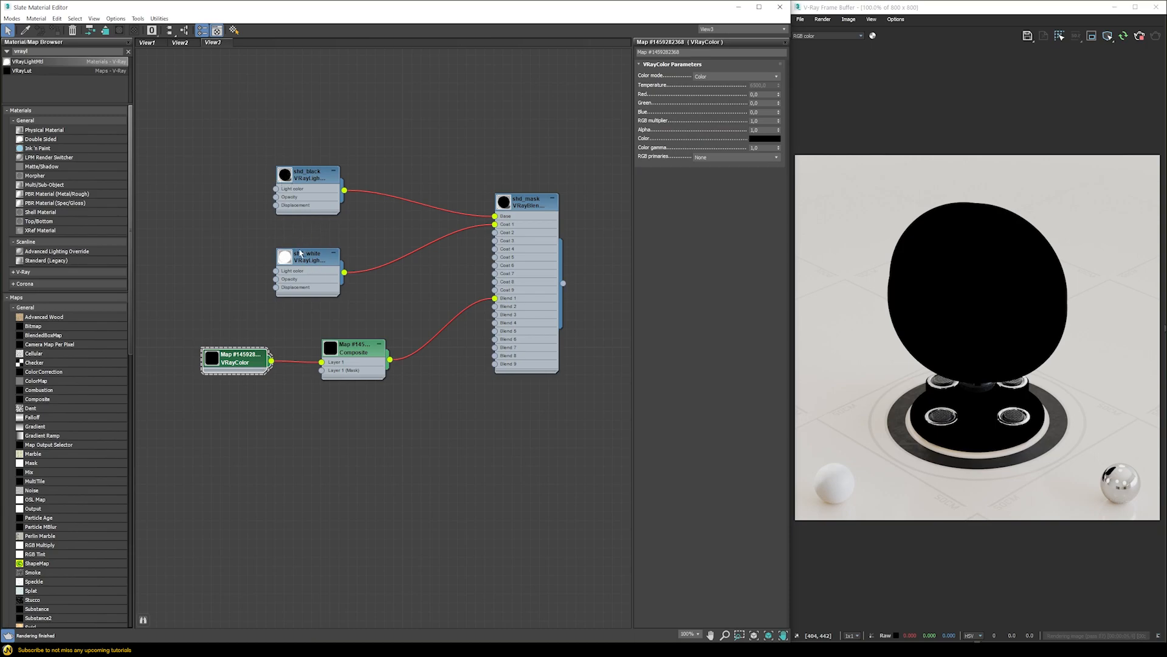
Add a second layer to the Composite with a VRayColor map and set its colour to white.
{"action": "double_click", "coordinate": [350, 359]}
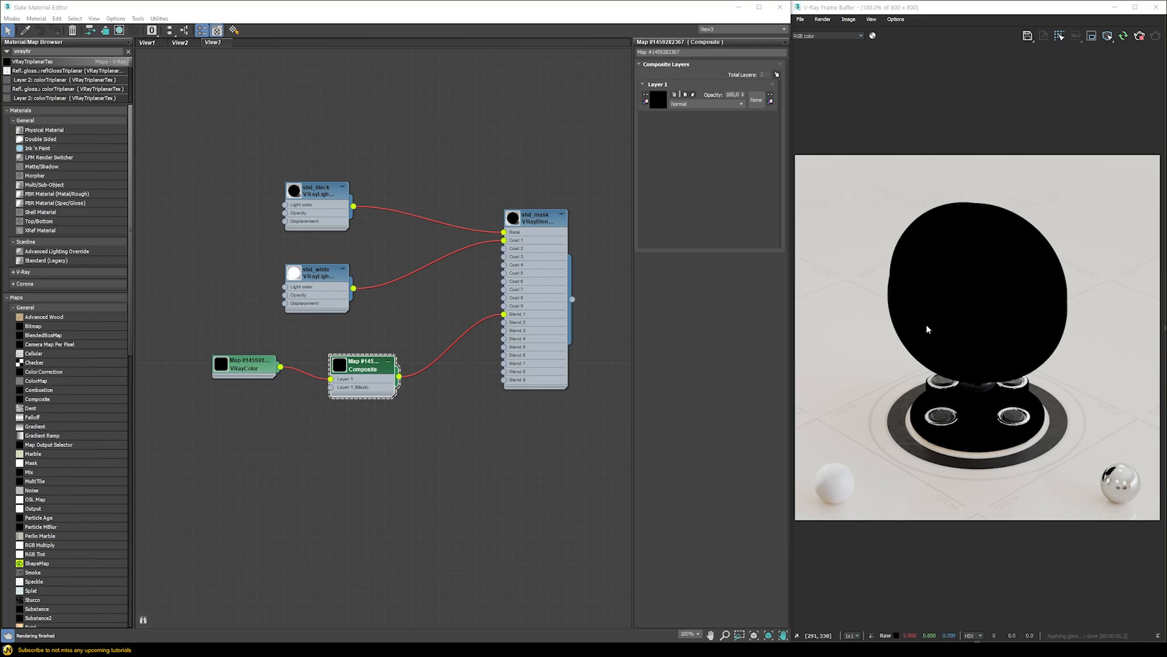
{"action": "left_click", "coordinate": [776, 74]}
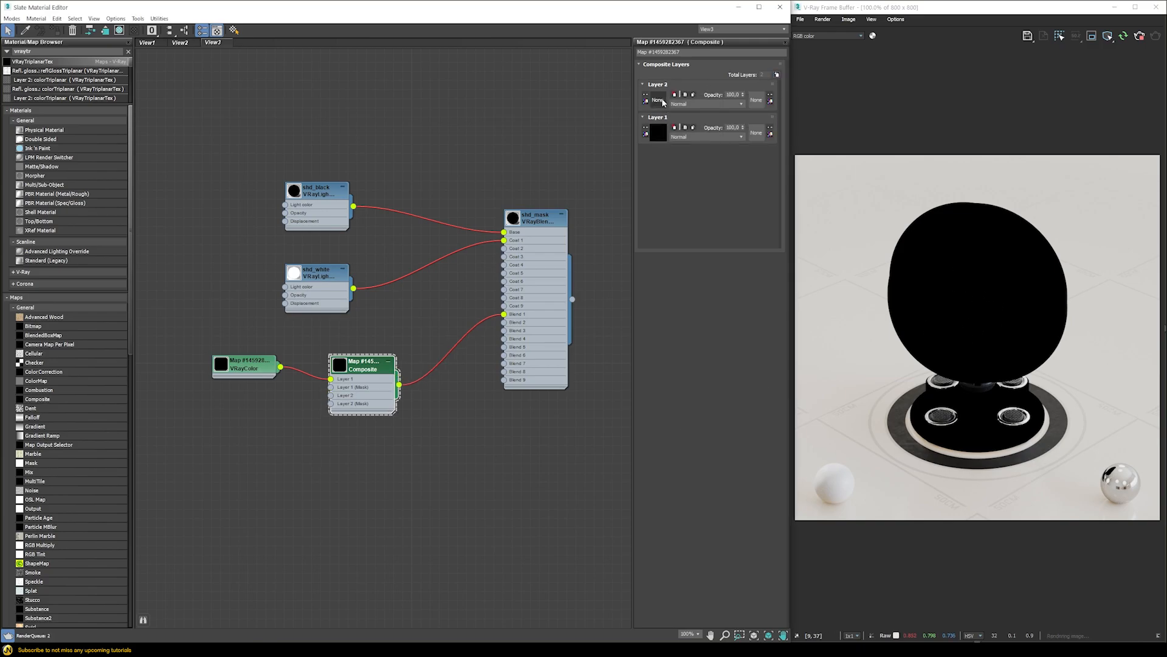
{"action": "left_click", "coordinate": [660, 100]}
{"action": "type", "text": "vra"}
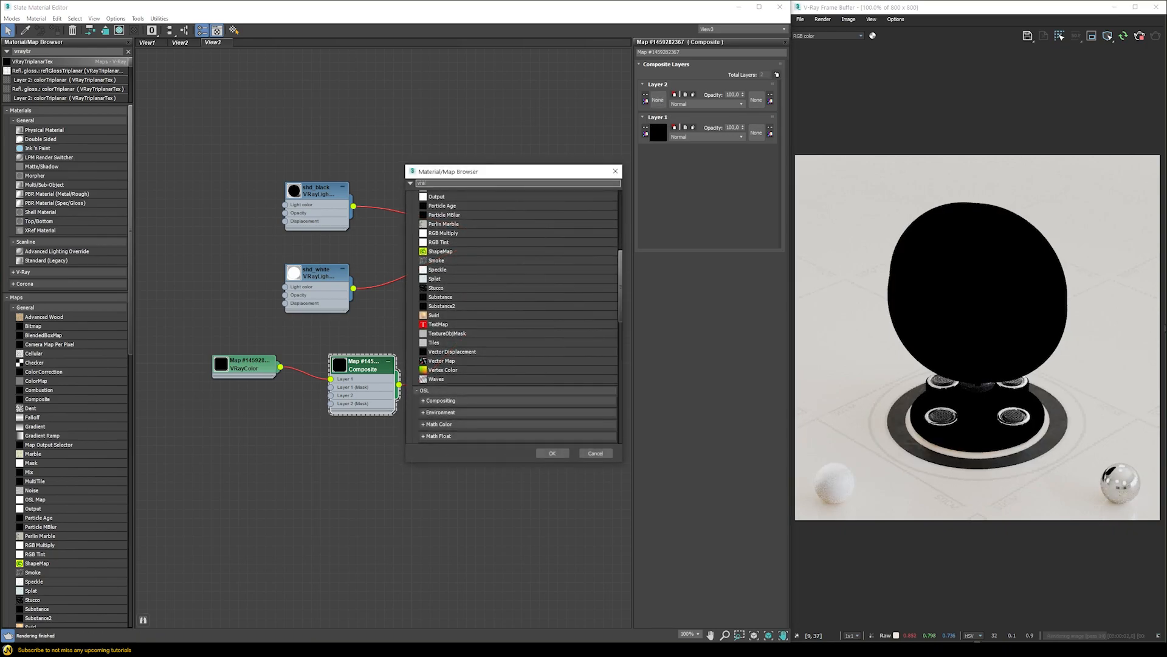
{"action": "type", "text": "yc"}
{"action": "double_click", "coordinate": [435, 194]}
{"action": "left_click", "coordinate": [659, 101]}
{"action": "left_click", "coordinate": [764, 139]}
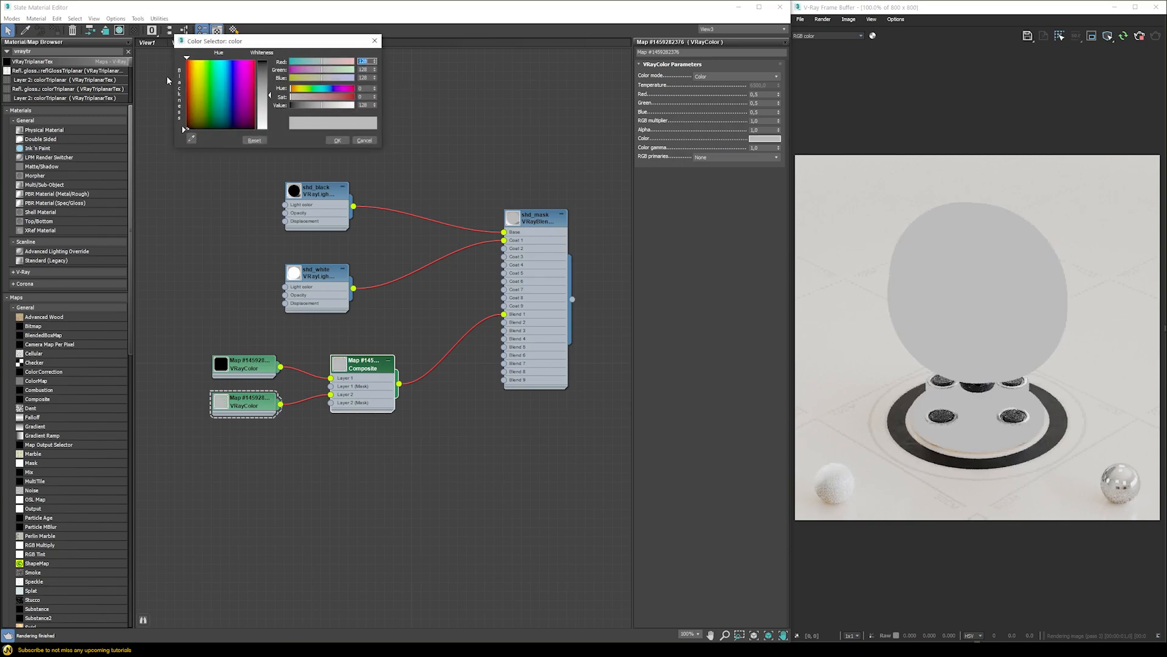
{"action": "left_click_drag", "start_coordinate": [334, 106], "coordinate": [359, 107]}
{"action": "left_click", "coordinate": [337, 140]}
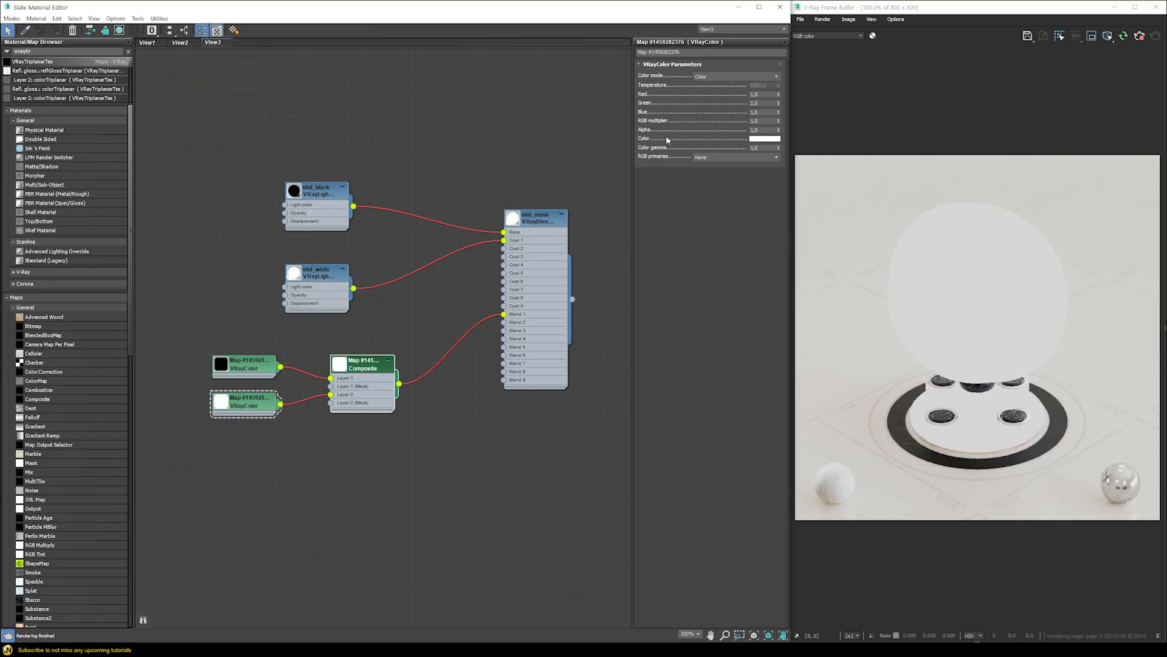
Add a VRayDirt map as the mask of the Composite's Layer 2 and move its node below the colour nodes.
{"action": "double_click", "coordinate": [361, 363]}
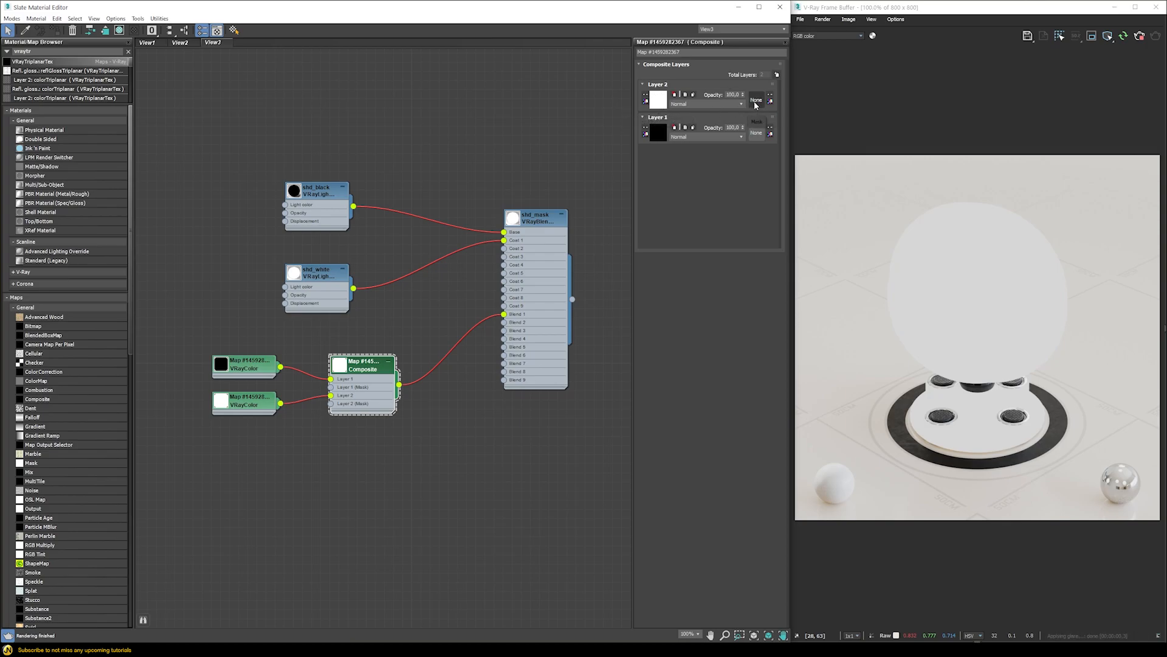
{"action": "left_click", "coordinate": [756, 132]}
{"action": "type", "text": "vra"}
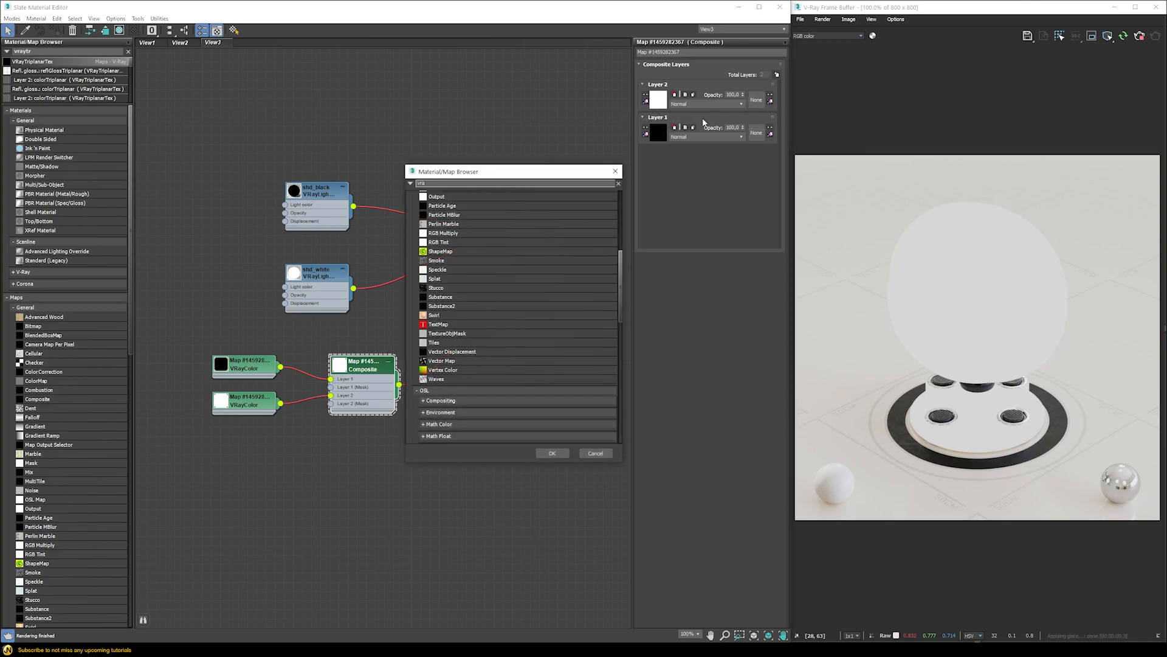
{"action": "type", "text": "ydirt"}
{"action": "double_click", "coordinate": [438, 194]}
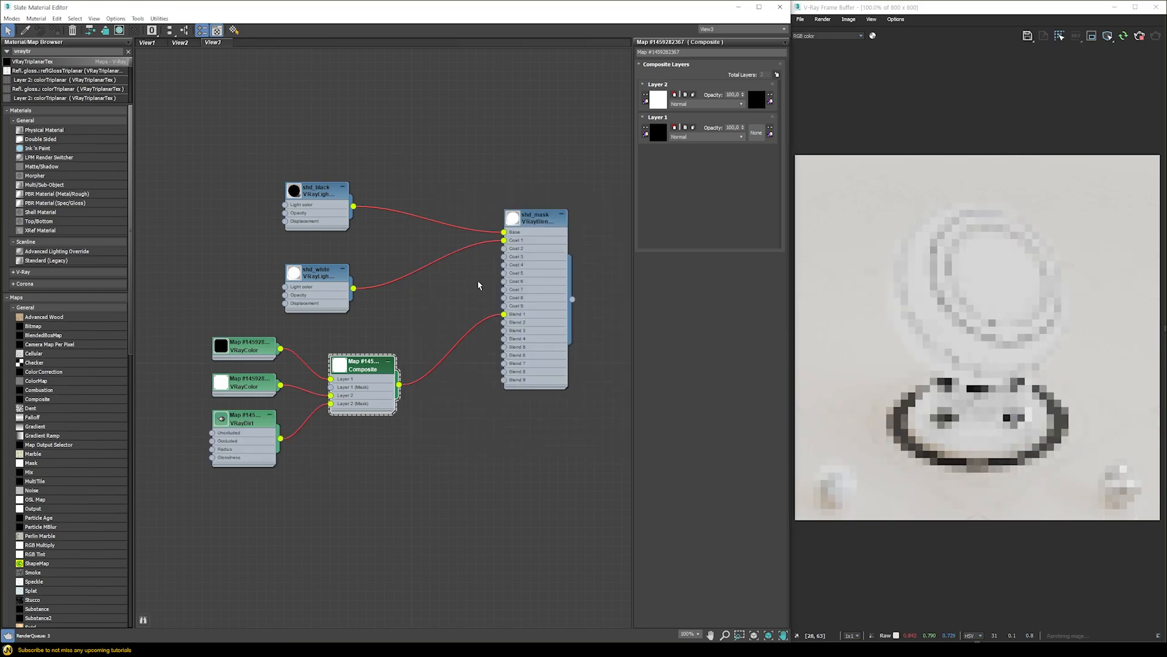
{"action": "left_click_drag", "start_coordinate": [245, 424], "coordinate": [255, 469]}
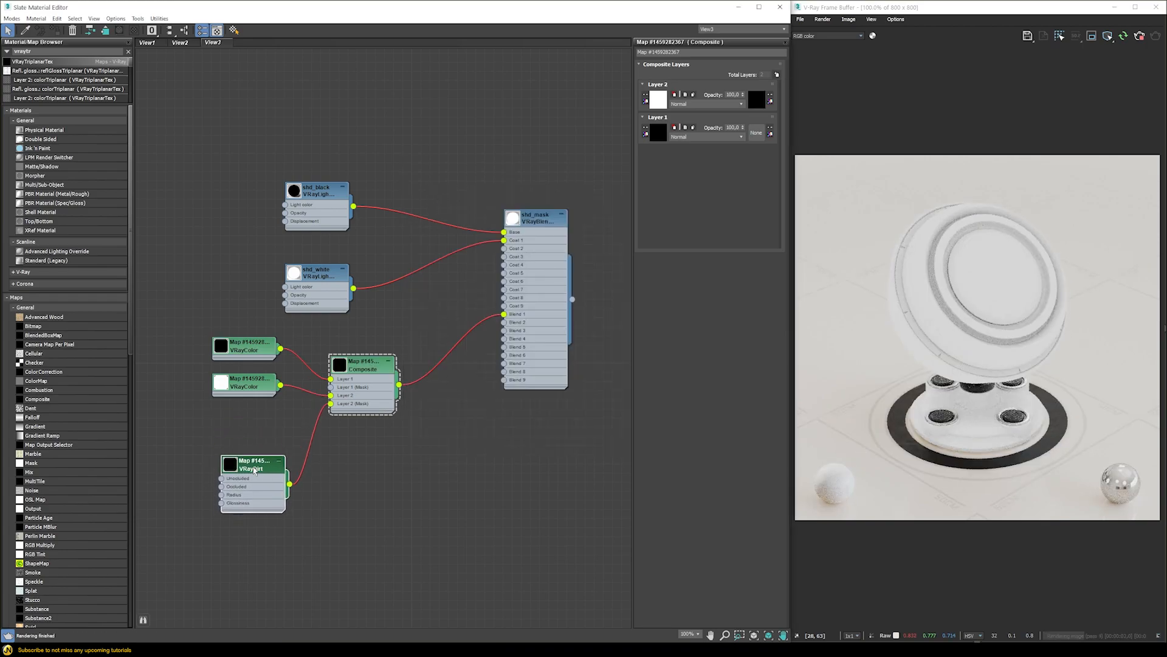
Swap the occluded and unoccluded colours of the VRayDirt map so occluded is white and unoccluded is black.
{"action": "double_click", "coordinate": [265, 470]}
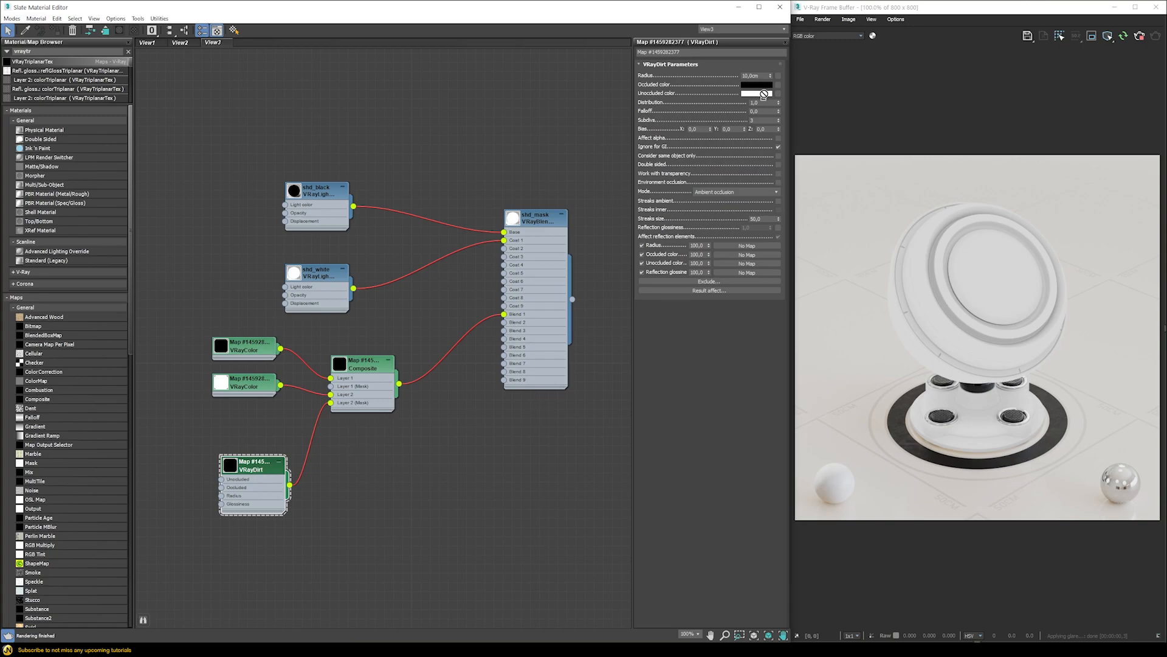
{"action": "left_click_drag", "start_coordinate": [760, 94], "coordinate": [757, 85]}
{"action": "left_click", "coordinate": [352, 328]}
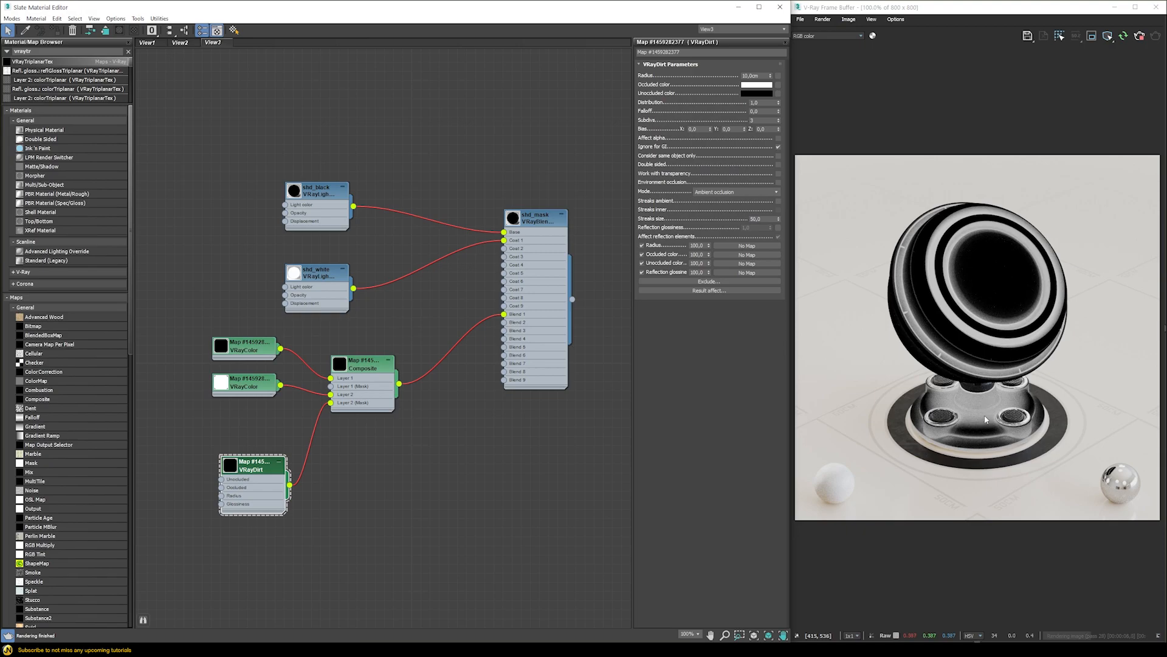
Set the VRayDirt radius to 1 cm.
{"action": "double_click", "coordinate": [754, 76]}
{"action": "type", "text": "1"}
{"action": "key", "text": "Return"}
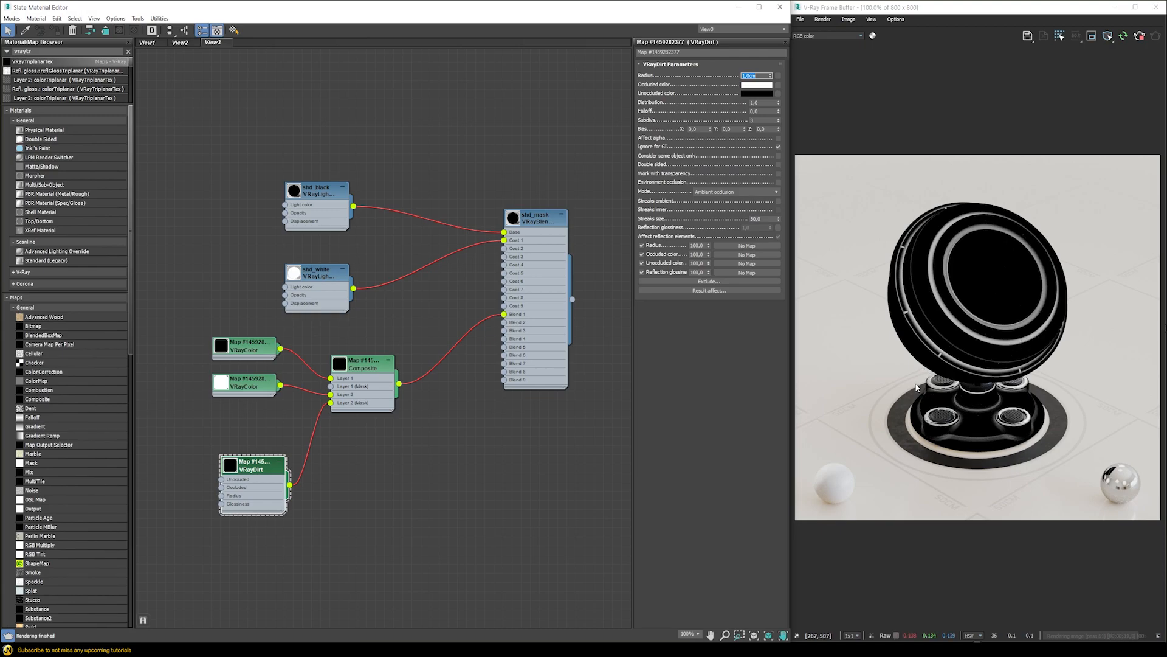
Try a VRayDirt radius of 2 cm and set it back to 1 cm.
{"action": "type", "text": "2"}
{"action": "key", "text": "Return"}
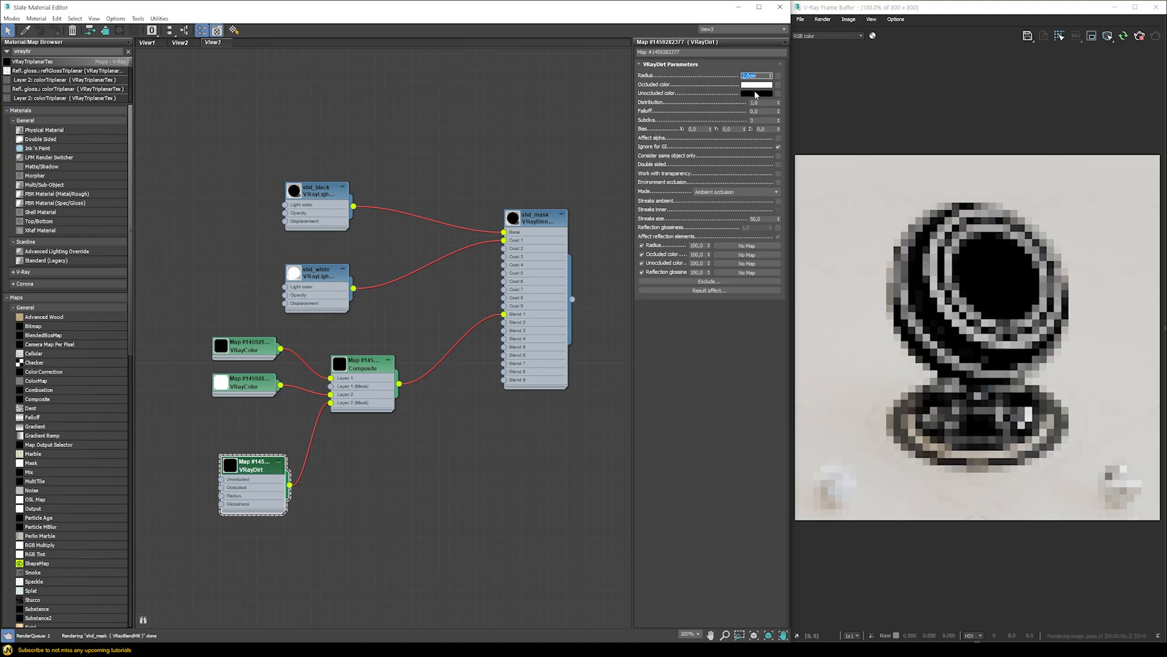
{"action": "type", "text": "1"}
{"action": "key", "text": "Return"}
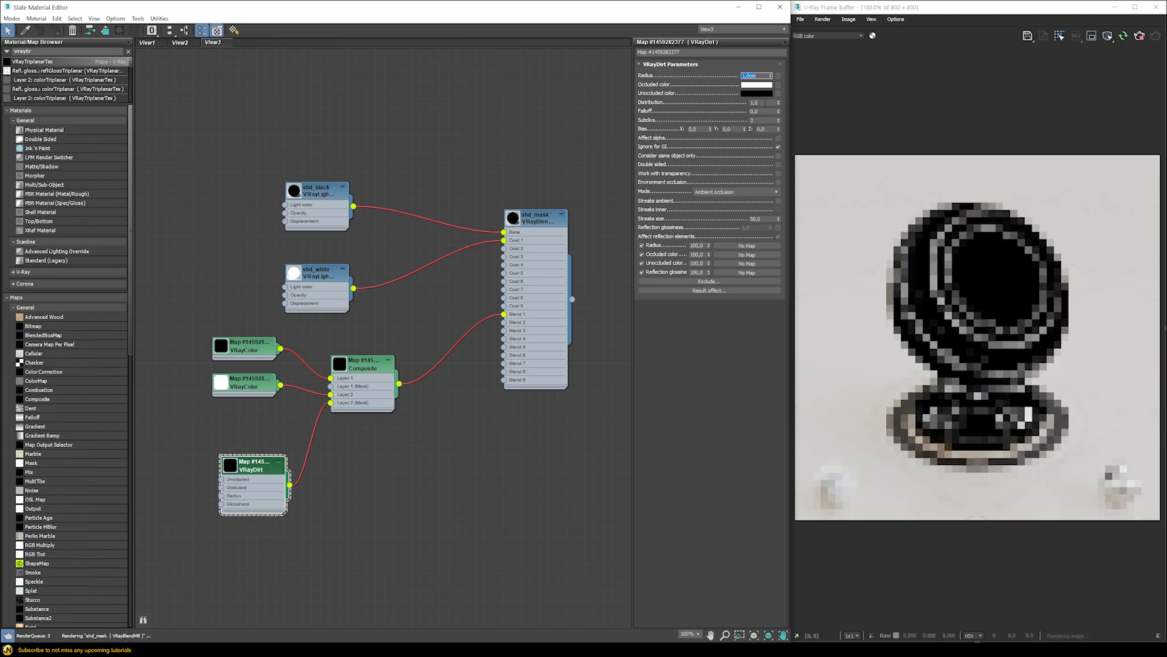
{"action": "key", "text": "Tab"}
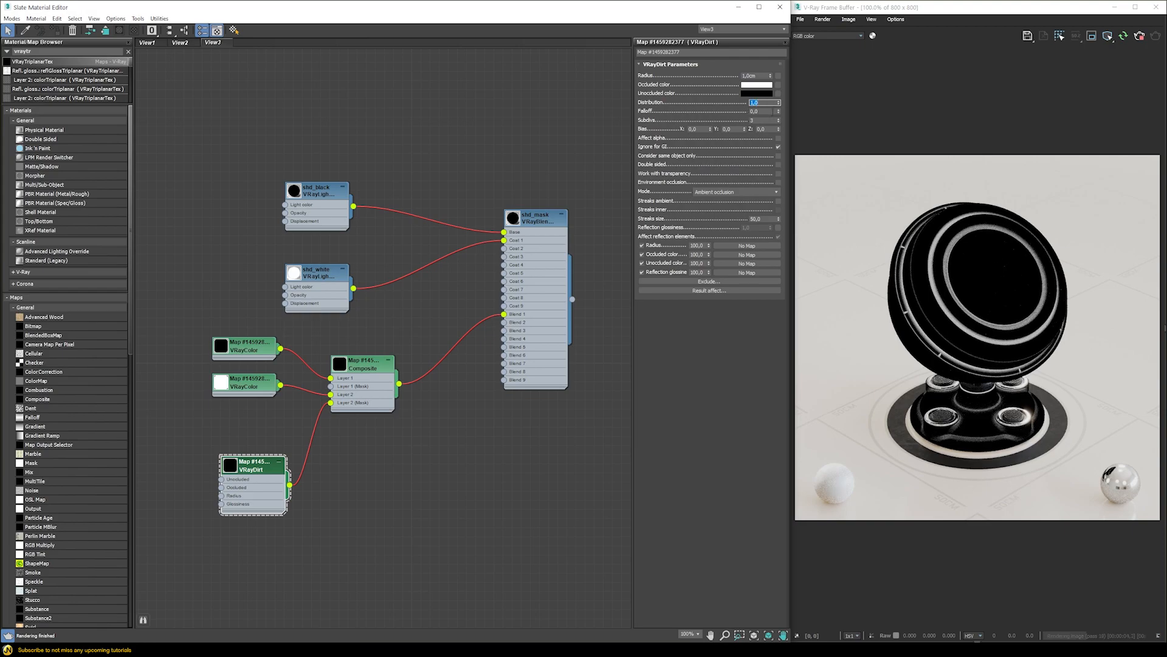
Try a VRayDirt distribution of -10 and settle on -25.
{"action": "type", "text": "-10"}
{"action": "key", "text": "Return"}
{"action": "type", "text": "-25"}
{"action": "key", "text": "Return"}
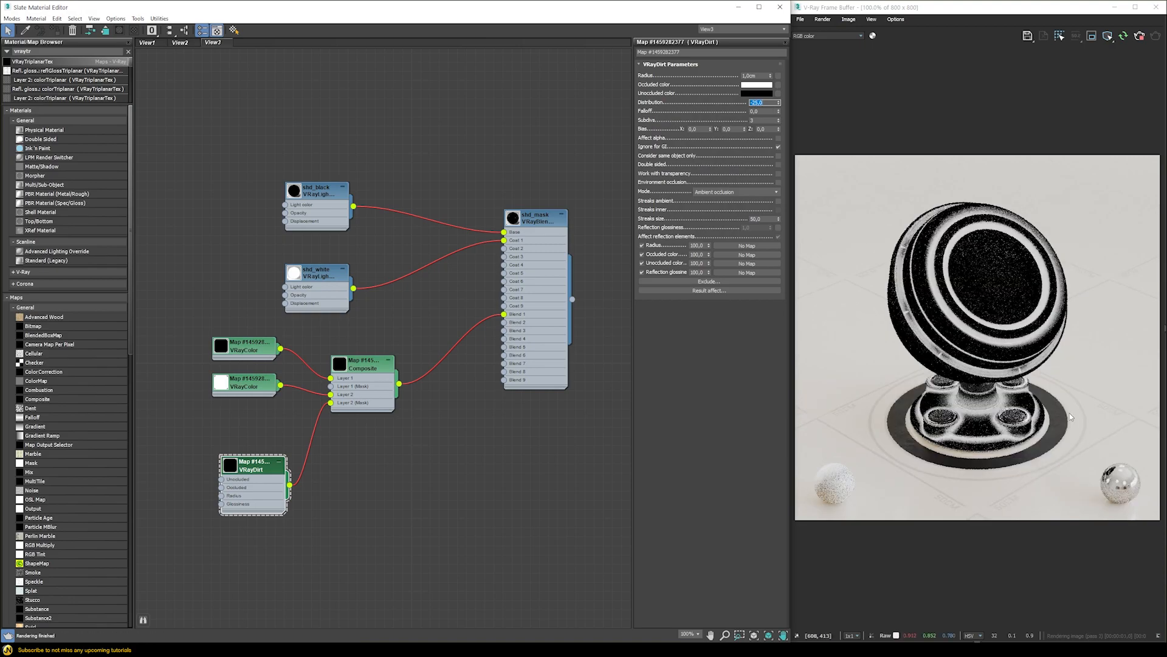
Try a VRayDirt radius of 0.5 cm and set it back to 1 cm.
{"action": "left_click", "coordinate": [758, 75]}
{"action": "type", "text": "0,5"}
{"action": "key", "text": "Return"}
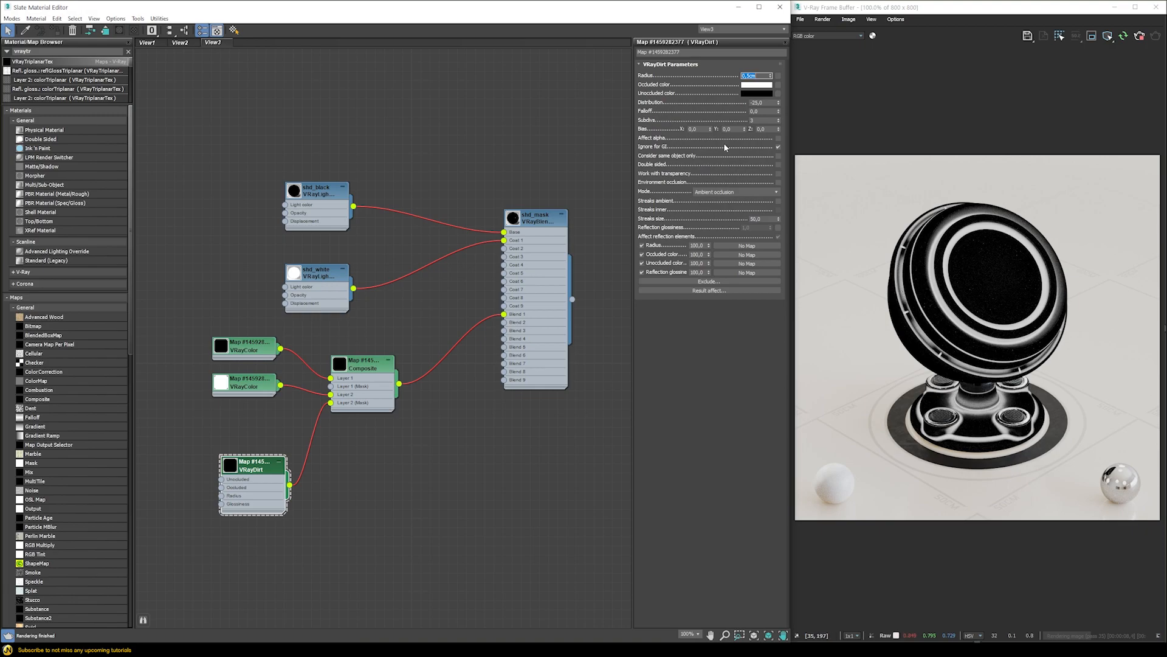
{"action": "key", "text": "Return"}
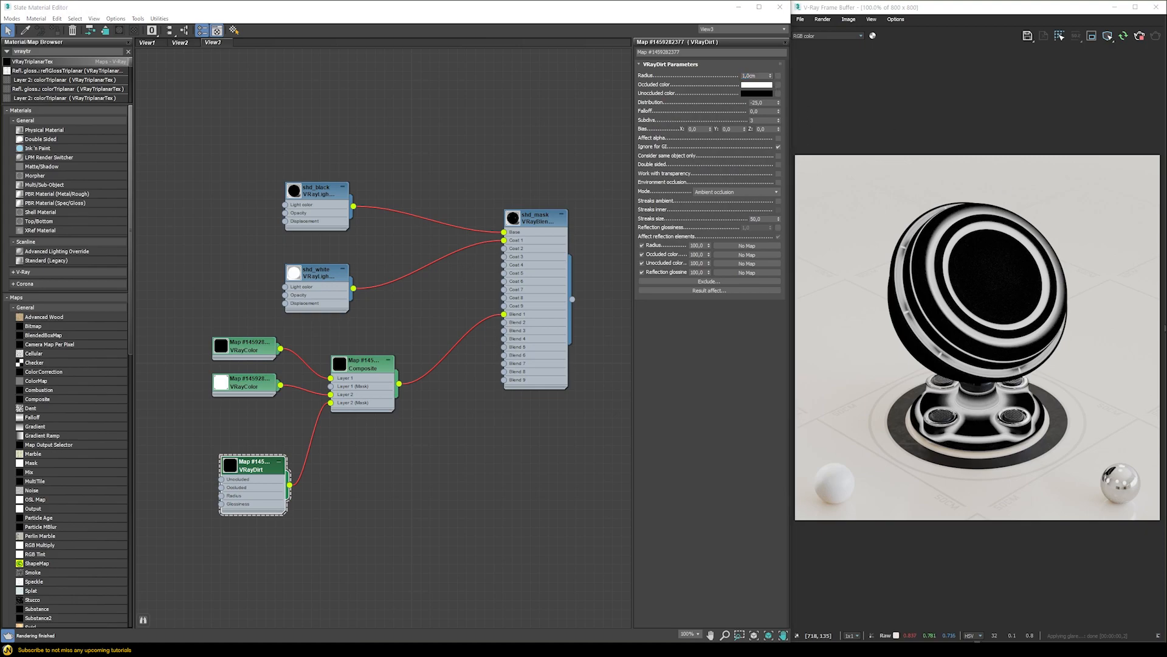
Add the texDirt_001_4K bitmap to the node view and inspect its full image.
{"action": "left_click", "coordinate": [424, 491]}
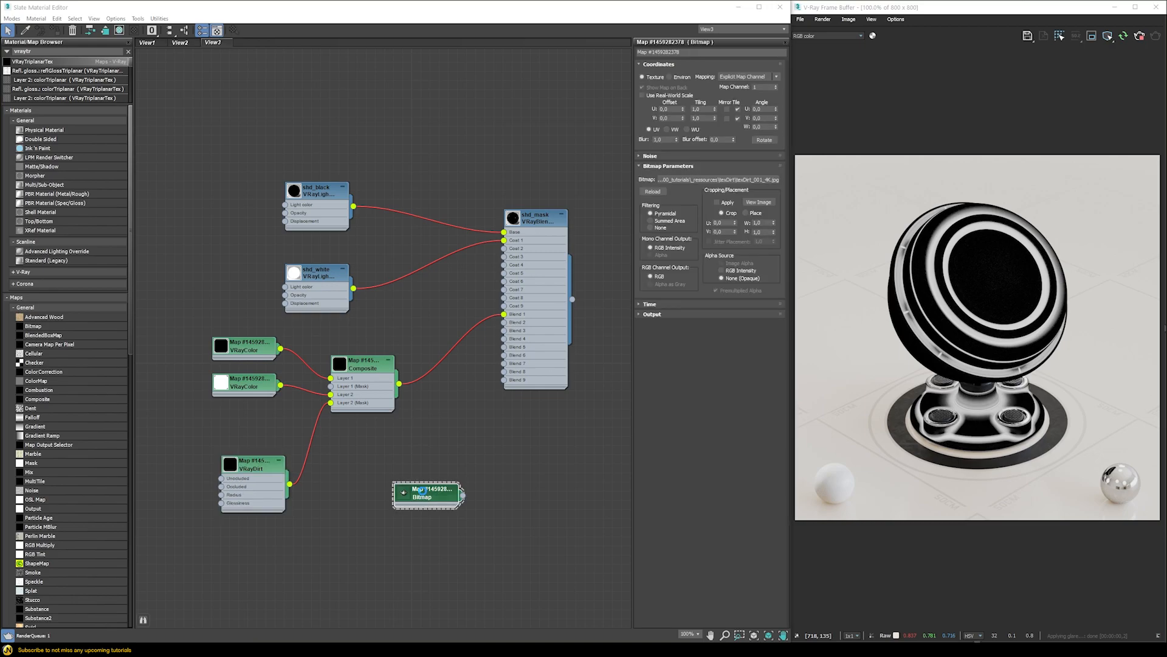
{"action": "double_click", "coordinate": [433, 495]}
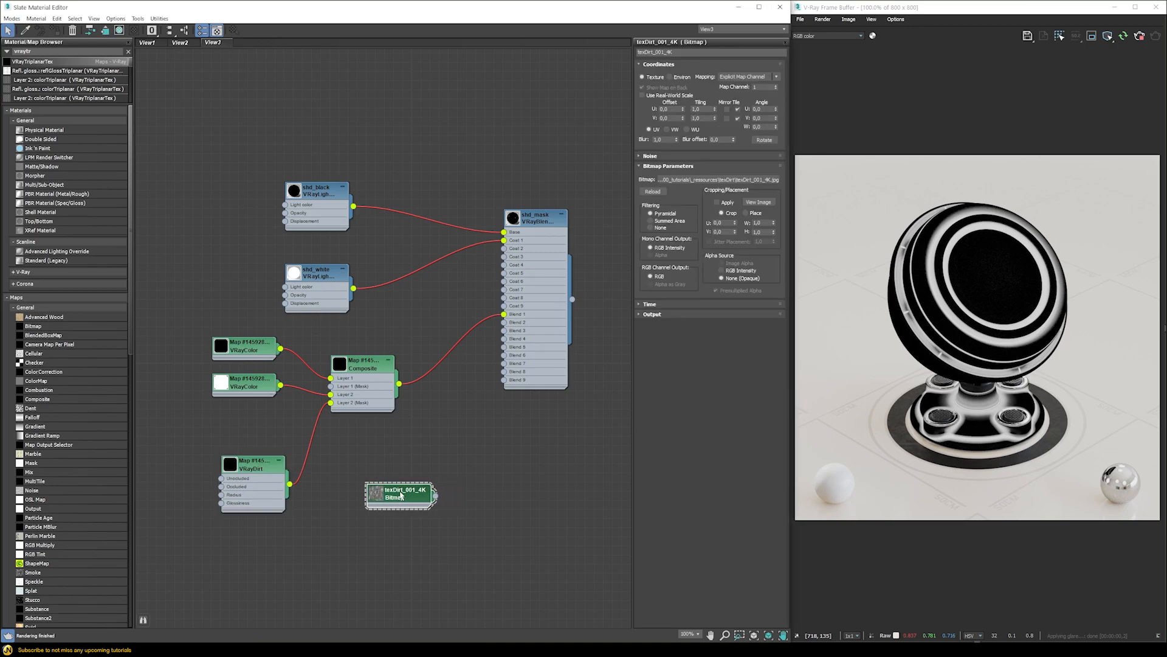
{"action": "left_click", "coordinate": [760, 202]}
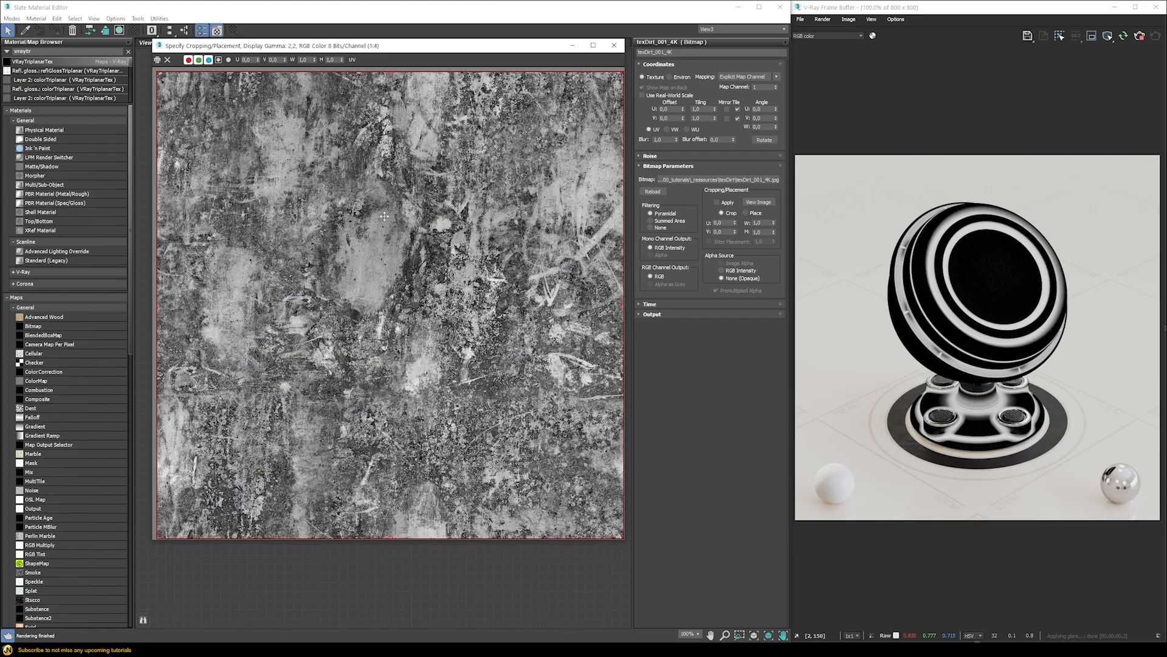
{"action": "left_click", "coordinate": [614, 45]}
Connect the texDirt_001_4K bitmap to the VRayDirt radius map as an instance and arrange the two nodes side by side.
{"action": "left_click_drag", "start_coordinate": [393, 497], "coordinate": [778, 77]}
{"action": "left_click", "coordinate": [255, 465]}
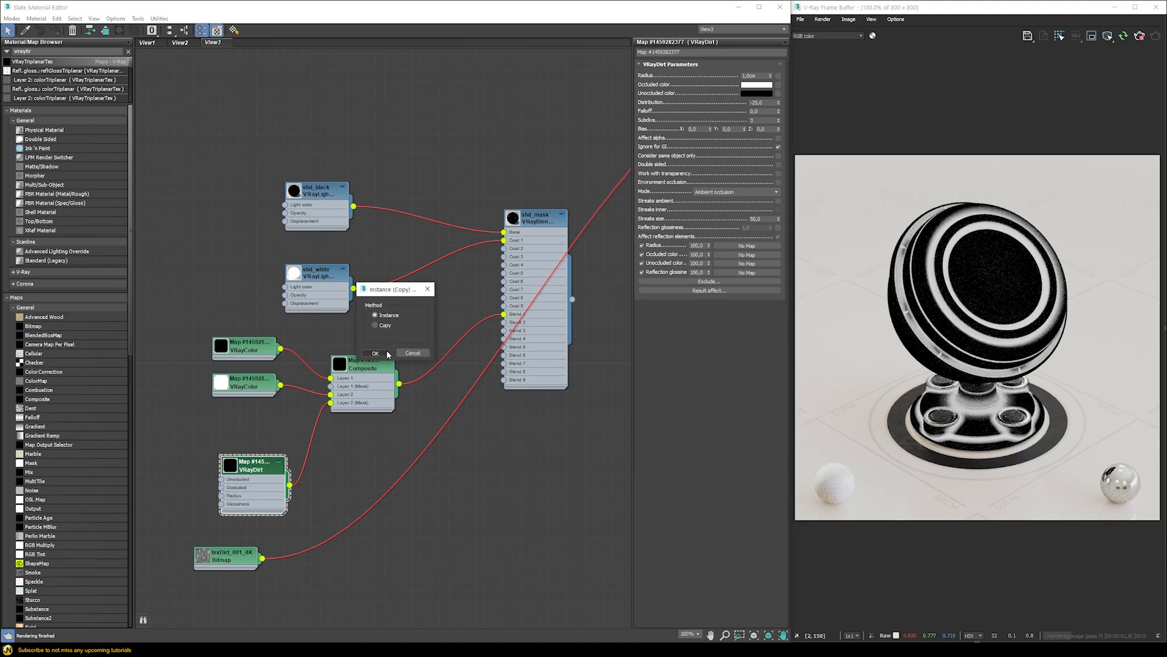
{"action": "left_click", "coordinate": [376, 352]}
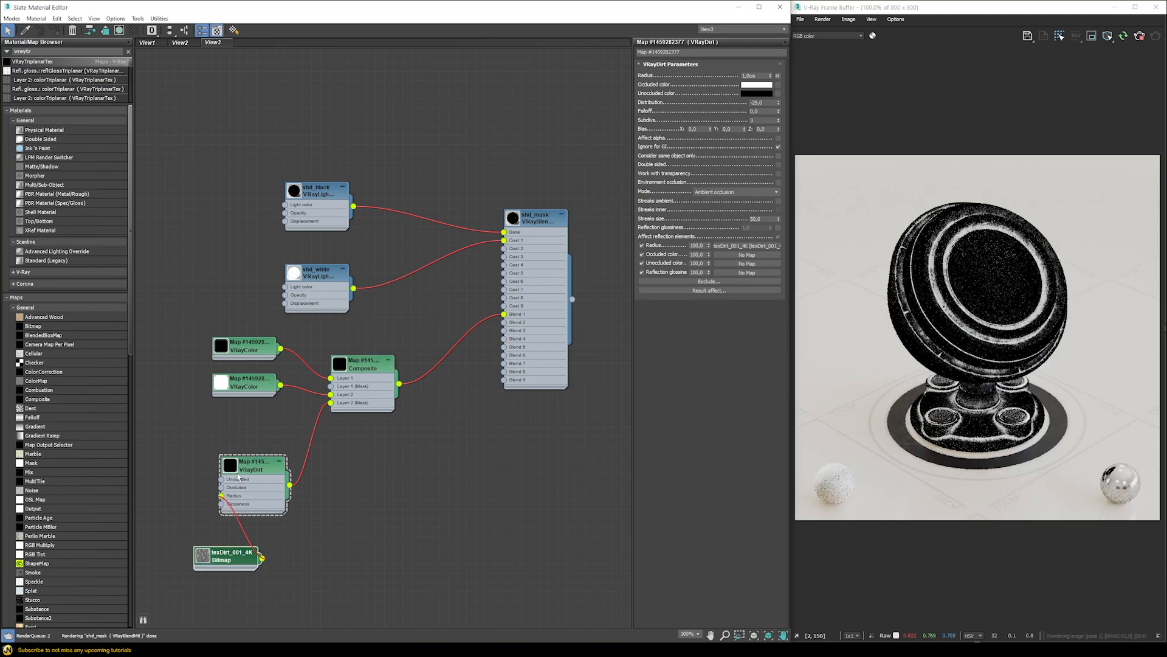
{"action": "left_click_drag", "start_coordinate": [253, 463], "coordinate": [343, 463]}
{"action": "left_click_drag", "start_coordinate": [228, 554], "coordinate": [201, 536]}
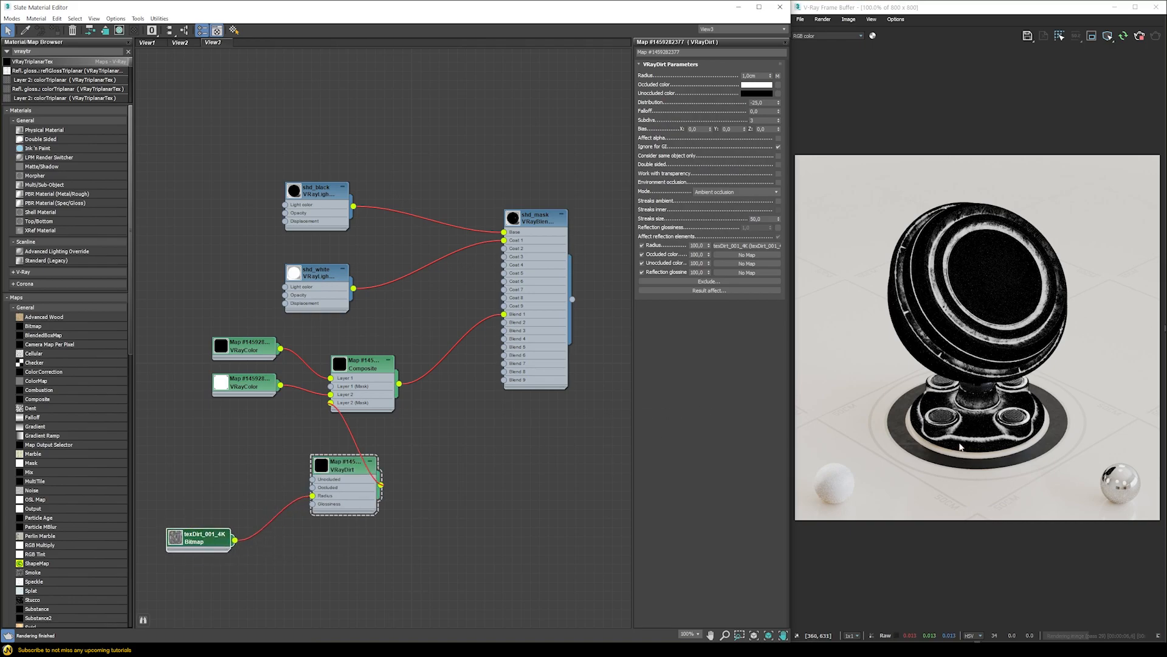
{"action": "left_click_drag", "start_coordinate": [188, 546], "coordinate": [168, 518]}
Insert a VRayTriplanarTex between the texDirt_001_4K bitmap and the VRayDirt radius input, placing its node between them.
{"action": "left_click", "coordinate": [11, 50]}
{"action": "type", "text": "vraytr"}
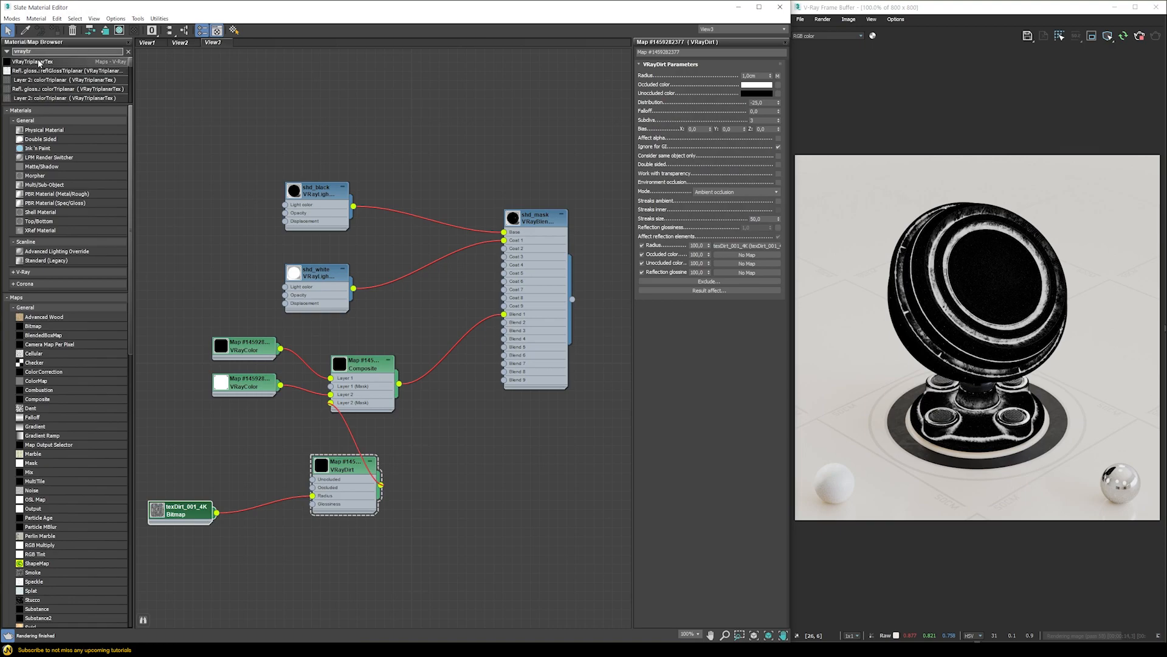
{"action": "left_click_drag", "start_coordinate": [39, 62], "coordinate": [256, 561]}
{"action": "left_click_drag", "start_coordinate": [217, 512], "coordinate": [312, 495]}
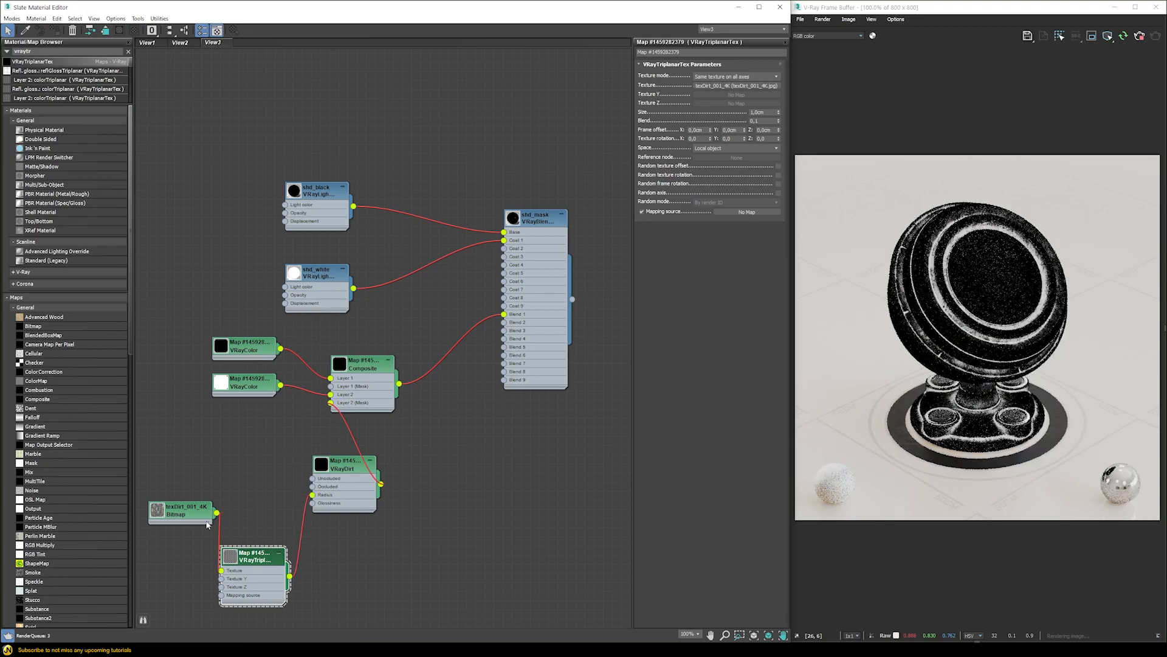
{"action": "left_click_drag", "start_coordinate": [256, 554], "coordinate": [264, 500]}
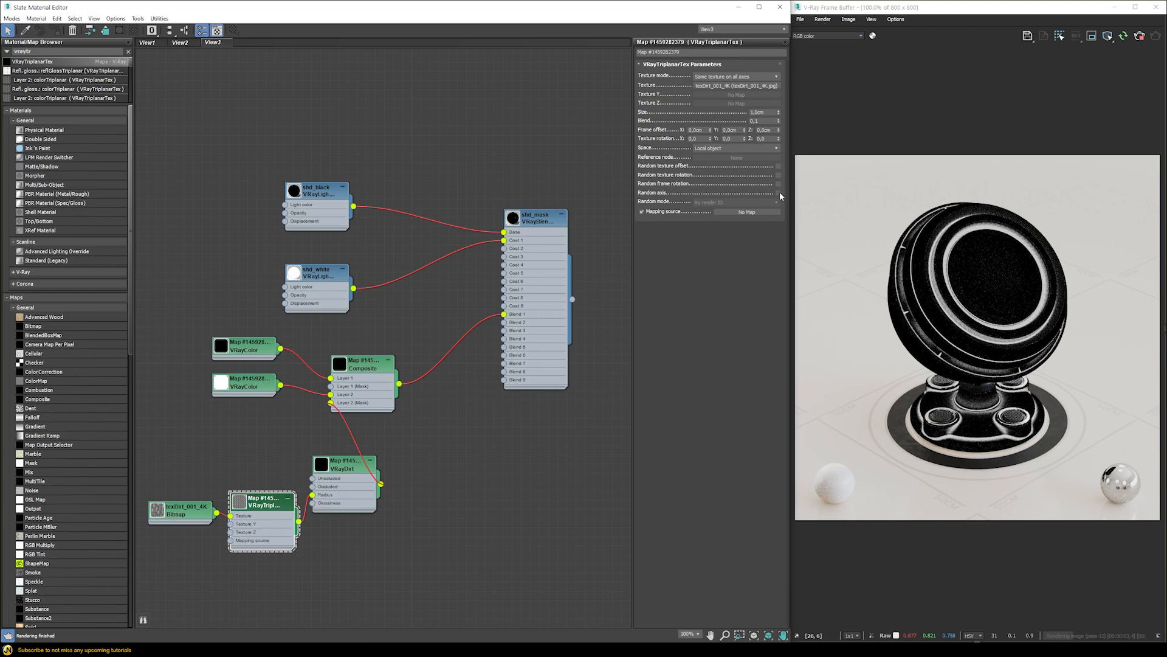
Enable random texture offset on the VRayTriplanarTex and set its size to 25 cm after trying 50 cm.
{"action": "left_click", "coordinate": [778, 167]}
{"action": "double_click", "coordinate": [764, 112]}
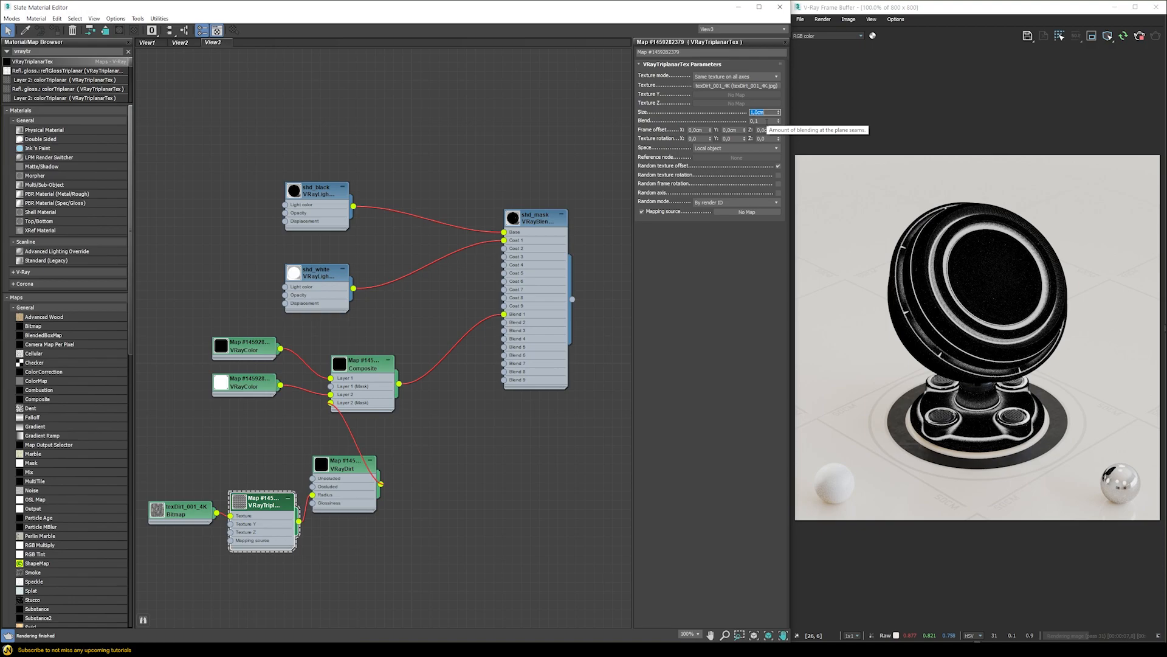
{"action": "key", "text": "Return"}
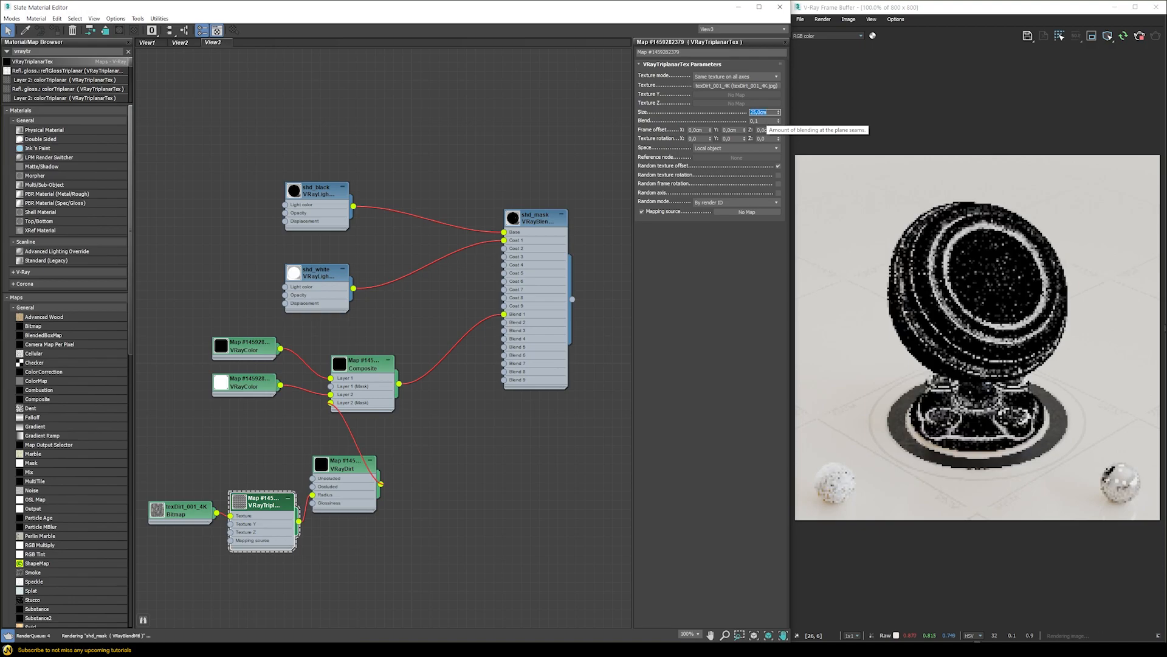
{"action": "type", "text": "50"}
{"action": "key", "text": "Return"}
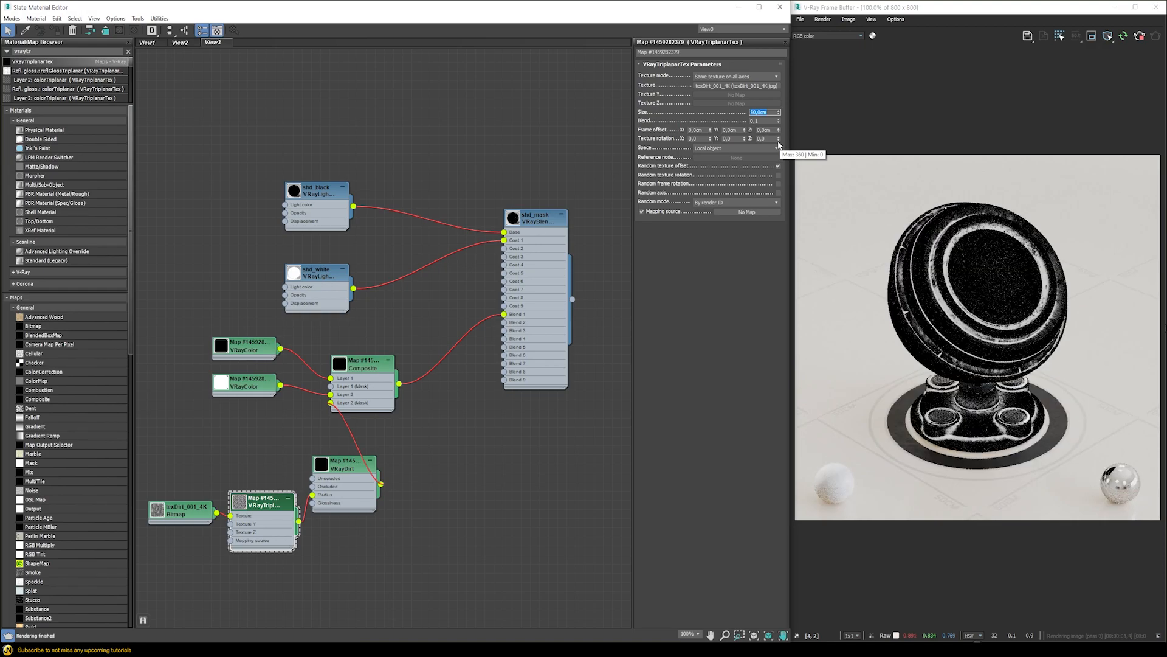
{"action": "type", "text": "25"}
{"action": "key", "text": "Return"}
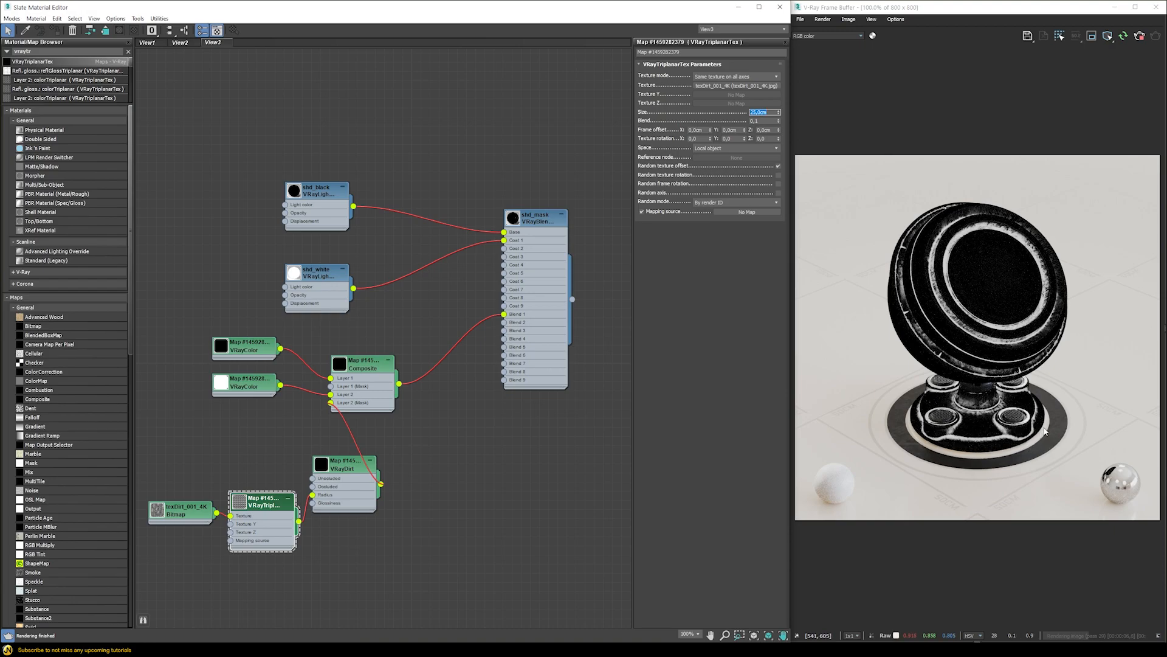
Set the texDirt_001_4K bitmap's blur to 0.01.
{"action": "double_click", "coordinate": [157, 509]}
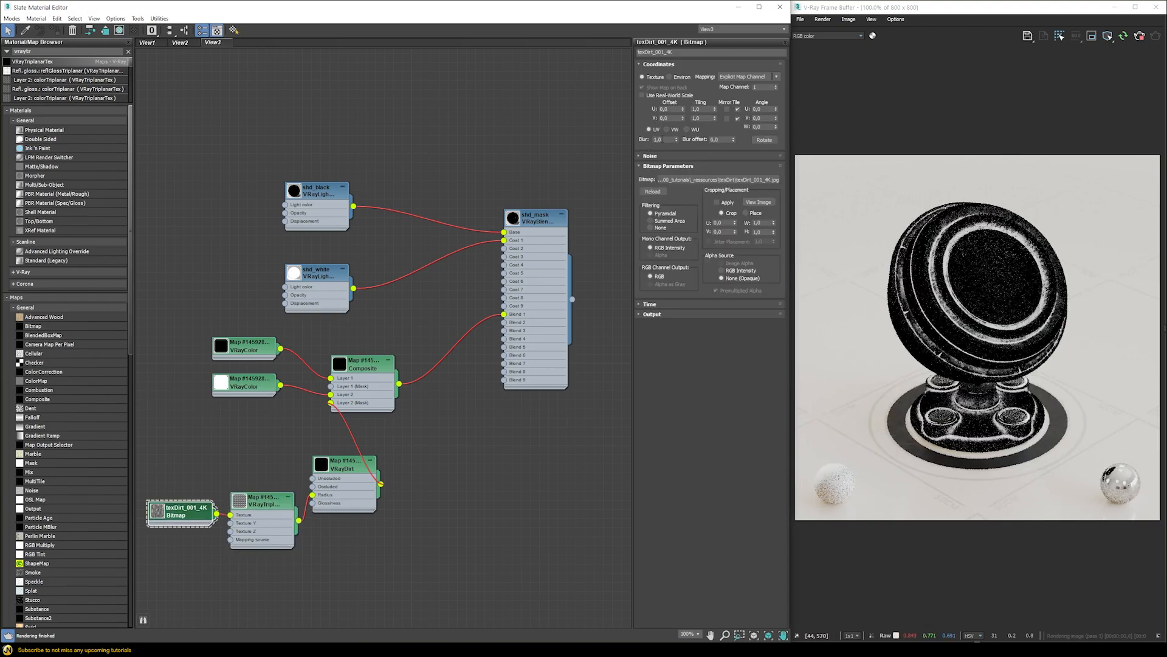
{"action": "right_click", "coordinate": [677, 140]}
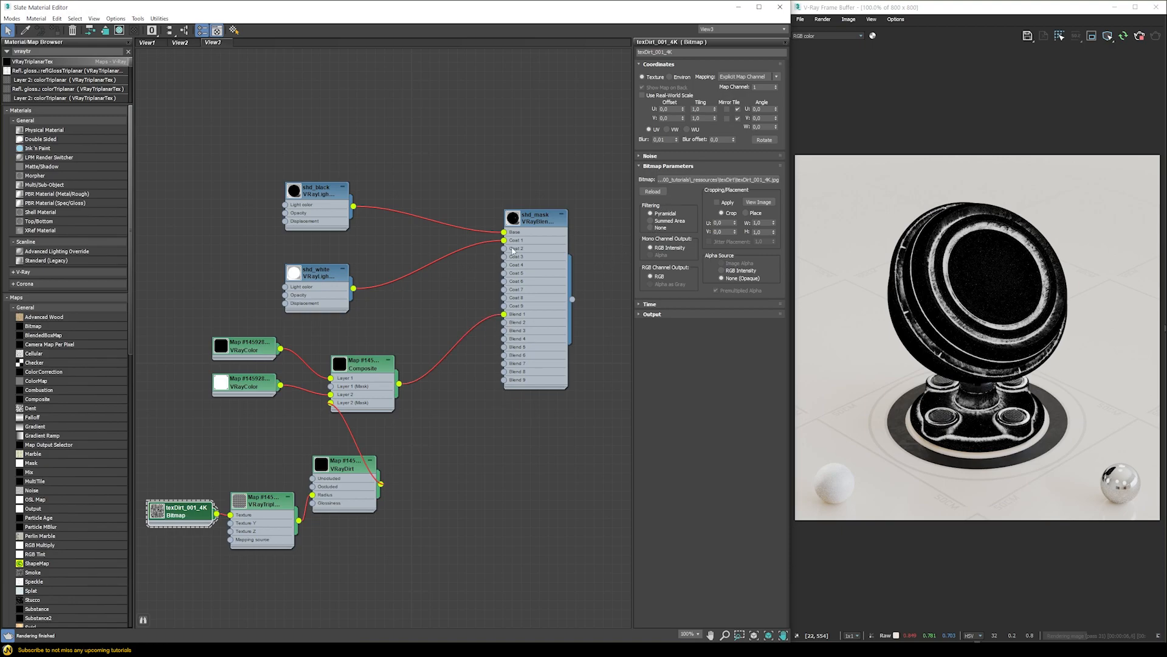
Add a third layer to the Composite map and assign a VRayColor map as its texture.
{"action": "left_click", "coordinate": [363, 367]}
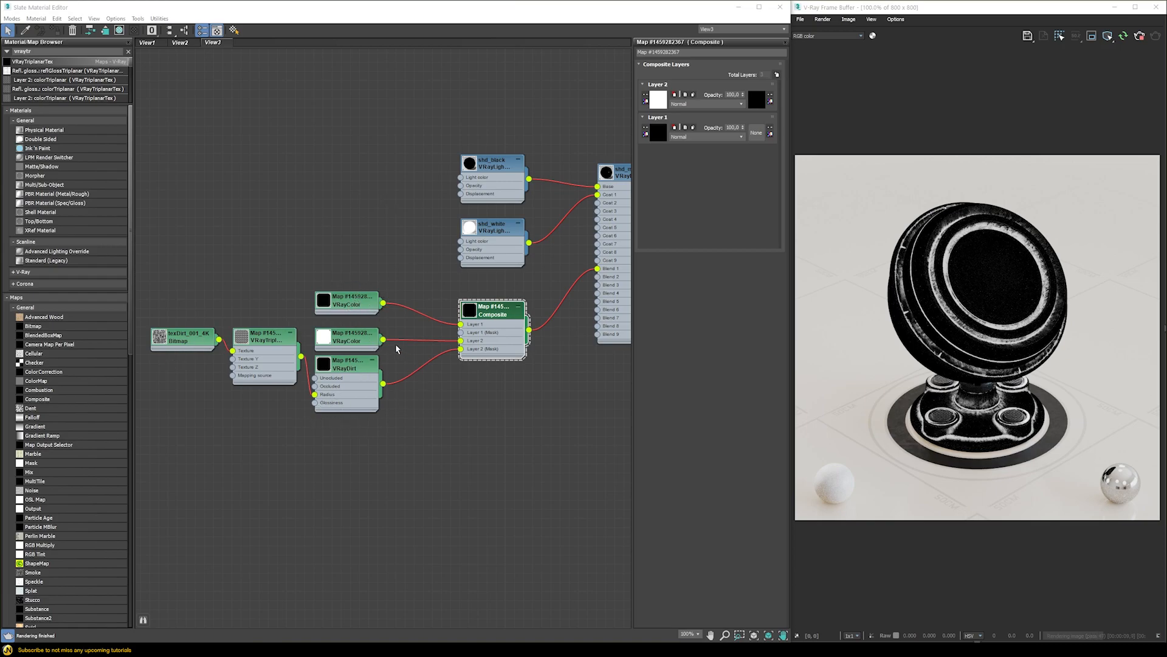
{"action": "left_click", "coordinate": [775, 75]}
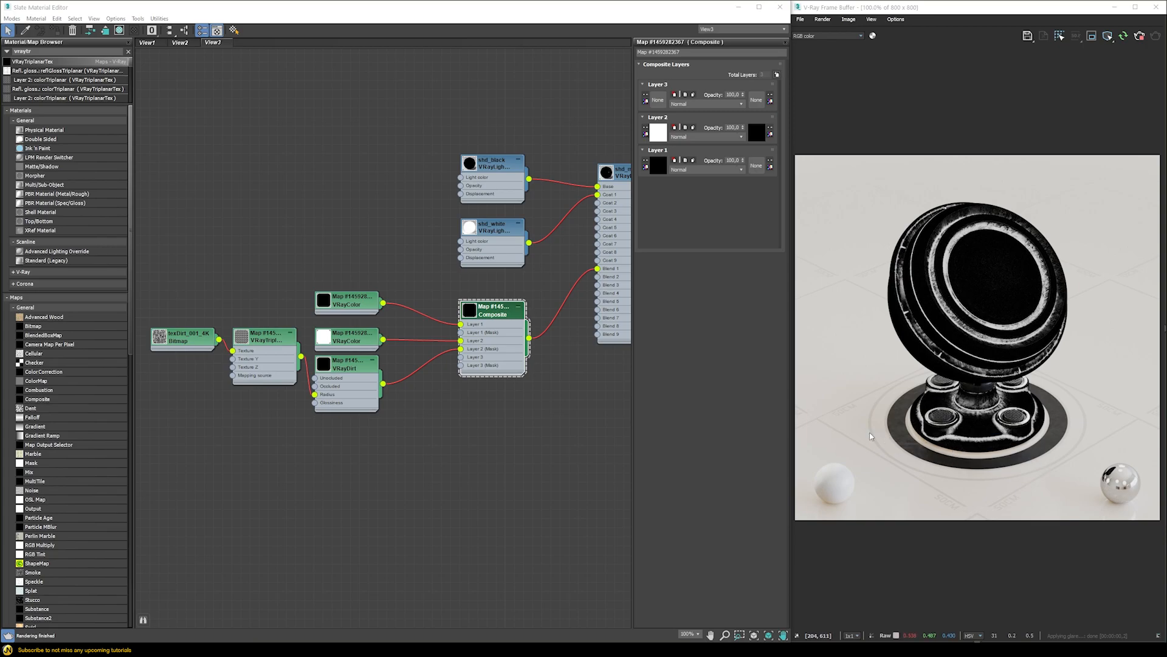
{"action": "left_click", "coordinate": [658, 102]}
{"action": "scroll", "coordinate": [464, 201], "scroll_direction": "up", "scroll_amount": 2}
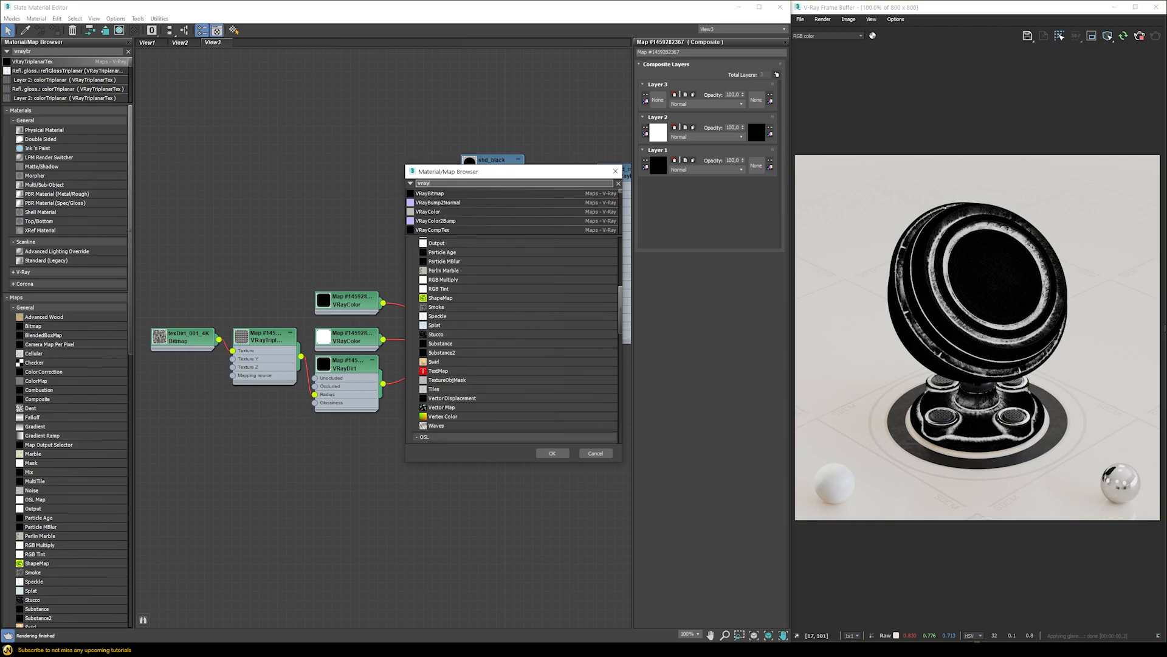
{"action": "double_click", "coordinate": [464, 195]}
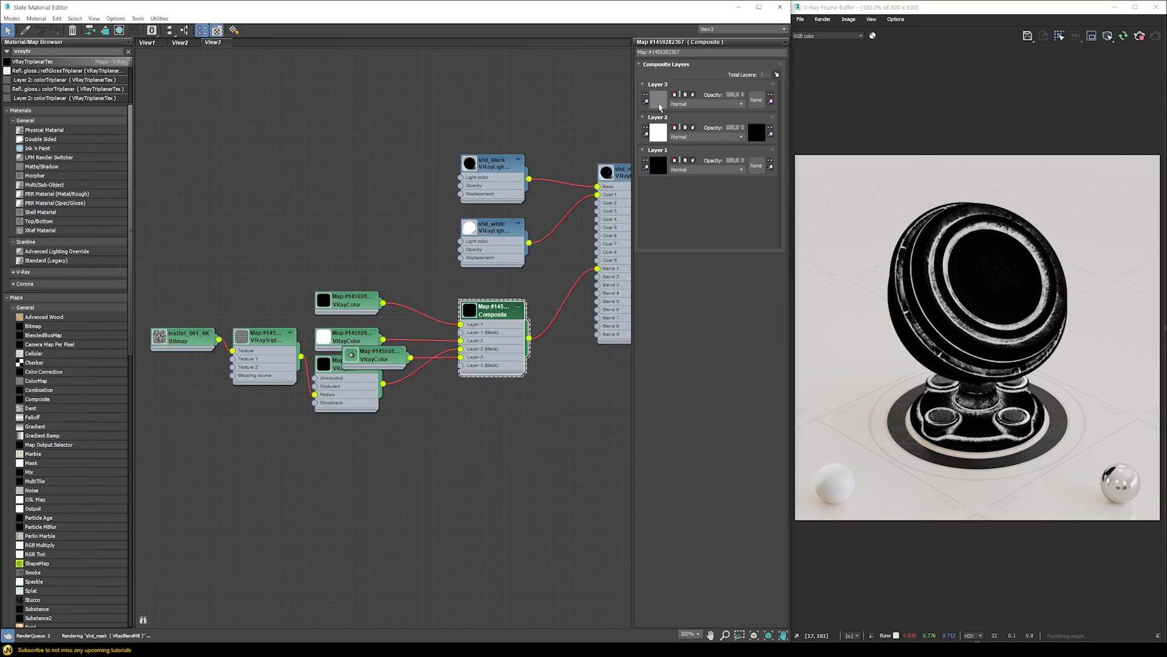
Set the Layer 3 VRayColor to black and move its node below the VRayDirt node.
{"action": "left_click", "coordinate": [760, 139]}
{"action": "left_click_drag", "start_coordinate": [309, 104], "coordinate": [229, 96]}
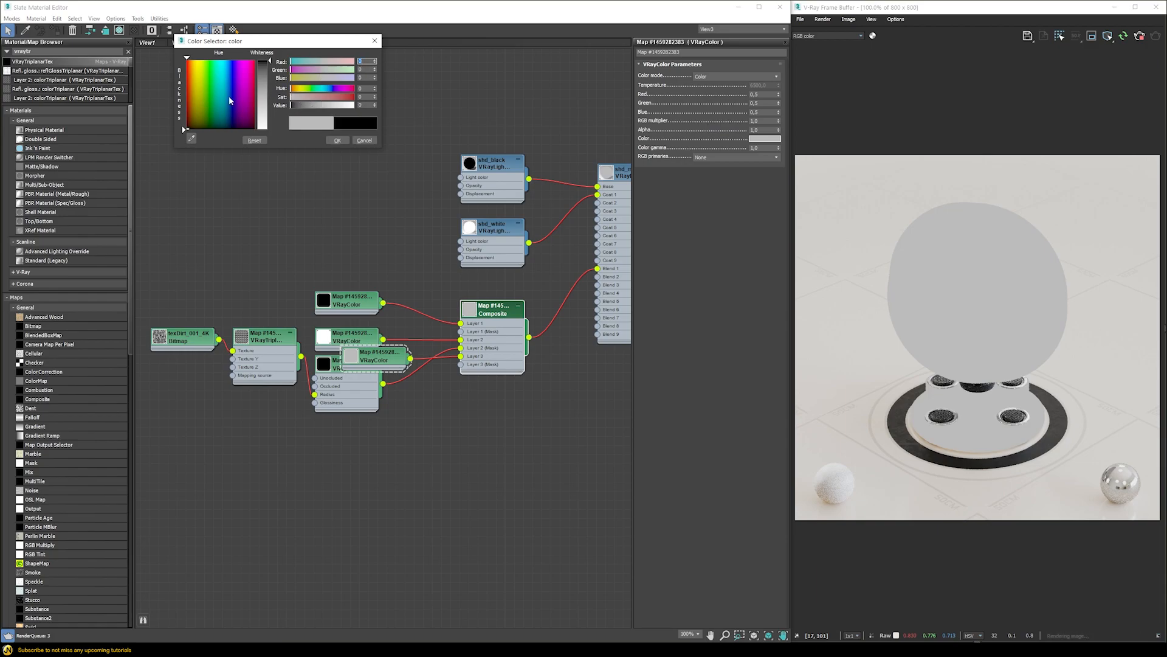
{"action": "left_click", "coordinate": [338, 141]}
{"action": "left_click_drag", "start_coordinate": [386, 366], "coordinate": [348, 442]}
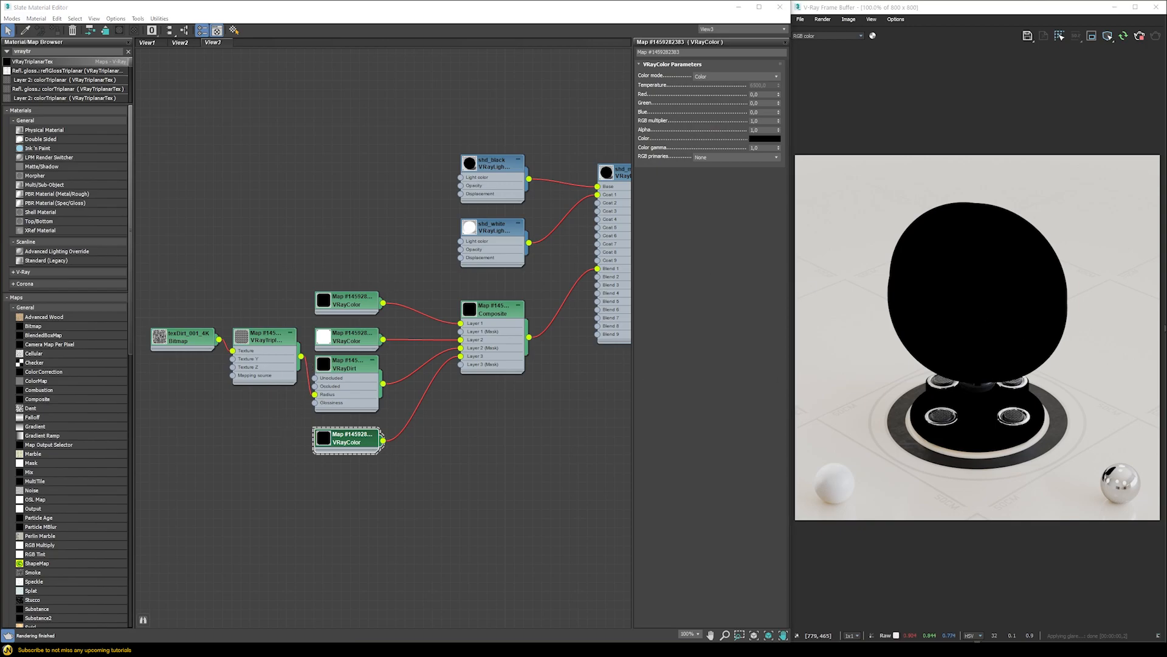
Add the texMask_002_2K bitmap with an enlarged preview, connect it as the Layer 3 mask and place it under the black VRayColor.
{"action": "left_click_drag", "start_coordinate": [528, 429], "coordinate": [220, 439]}
{"action": "double_click", "coordinate": [316, 484]}
{"action": "left_click", "coordinate": [348, 444]}
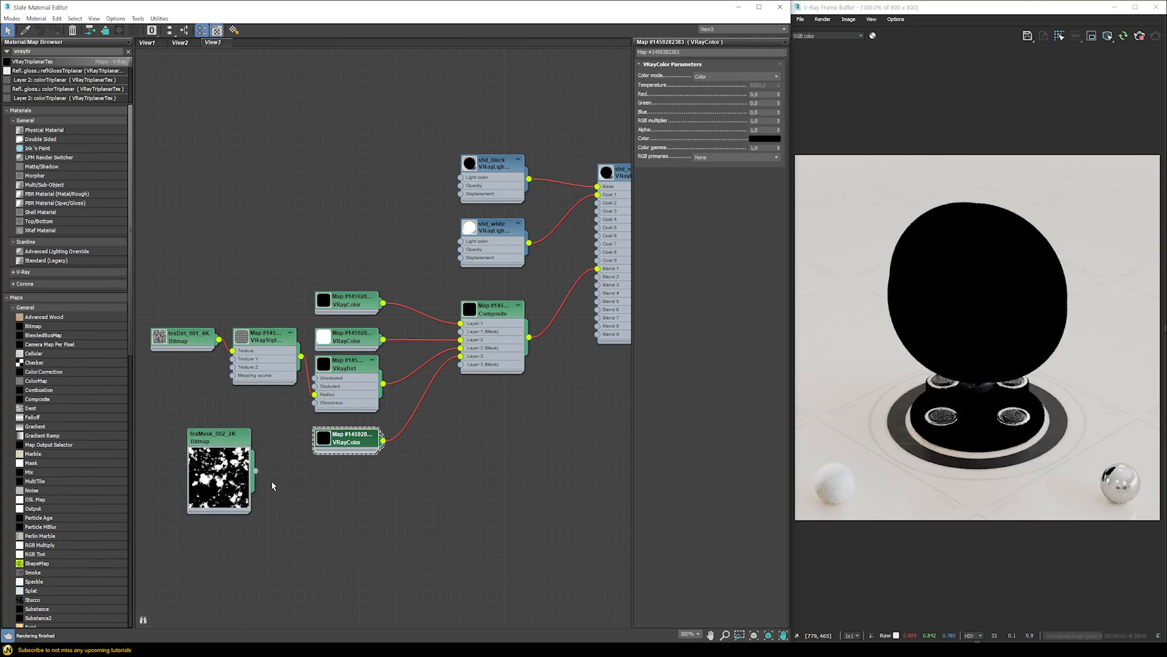
{"action": "left_click_drag", "start_coordinate": [255, 470], "coordinate": [460, 365]}
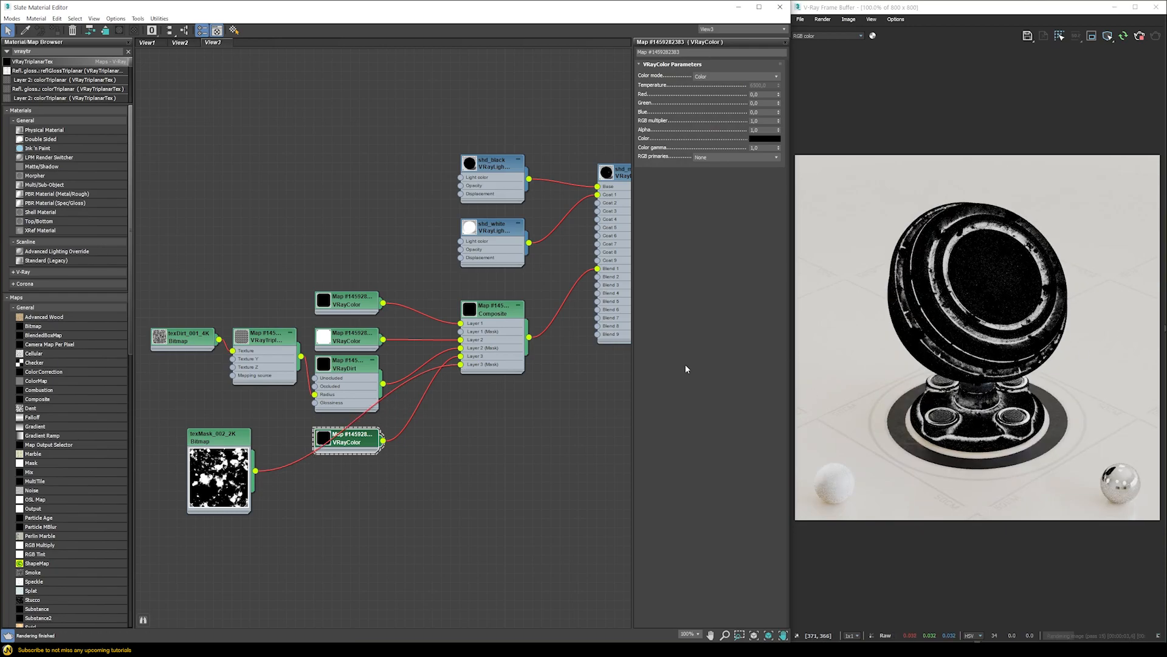
{"action": "left_click_drag", "start_coordinate": [222, 441], "coordinate": [350, 462]}
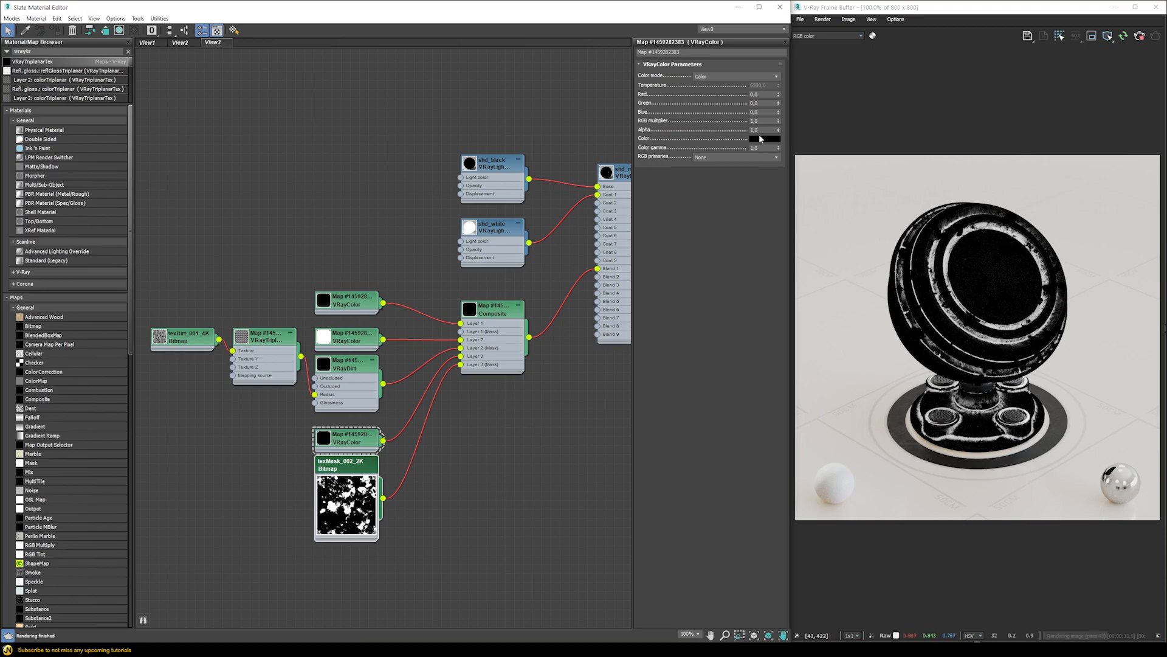
Insert a VRayTriplanarTex between the texMask_002_2K bitmap and the Layer 3 mask, and align both nodes below the black VRayColor.
{"action": "left_click_drag", "start_coordinate": [46, 62], "coordinate": [464, 537]}
{"action": "double_click", "coordinate": [210, 529]}
{"action": "left_click_drag", "start_coordinate": [333, 468], "coordinate": [259, 466]}
{"action": "left_click_drag", "start_coordinate": [463, 542], "coordinate": [490, 365]}
{"action": "left_click", "coordinate": [282, 469]}
{"action": "left_click_drag", "start_coordinate": [283, 467], "coordinate": [274, 467]}
{"action": "left_click", "coordinate": [350, 467]}
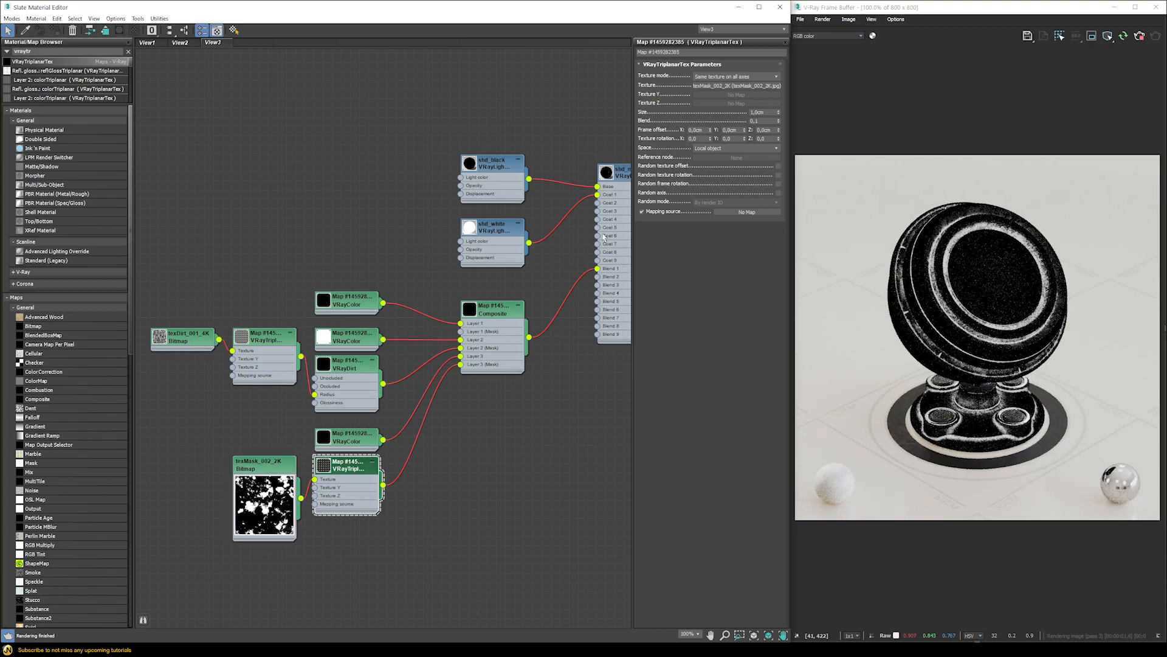
Enable random texture offset on the mask's VRayTriplanarTex and set its size to 75 cm after comparing 50 and 100 cm.
{"action": "left_click", "coordinate": [779, 166]}
{"action": "double_click", "coordinate": [768, 112]}
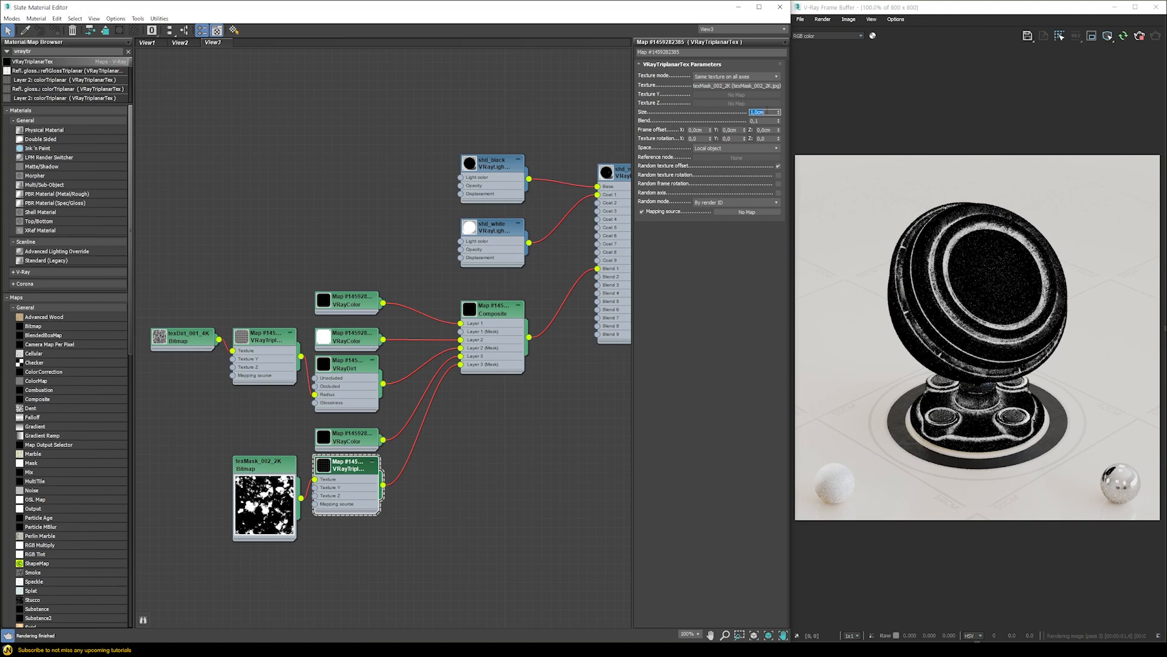
{"action": "type", "text": "50"}
{"action": "key", "text": "Return"}
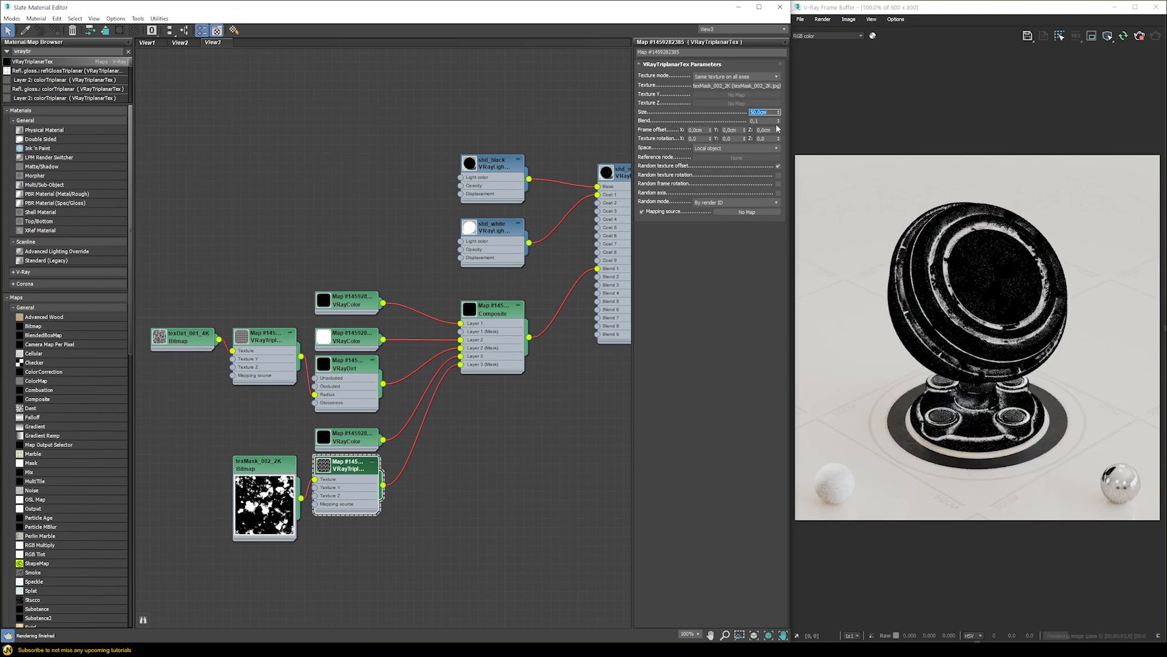
{"action": "type", "text": "75"}
{"action": "key", "text": "Return"}
{"action": "type", "text": "100"}
{"action": "key", "text": "Return"}
{"action": "type", "text": "75"}
{"action": "key", "text": "Return"}
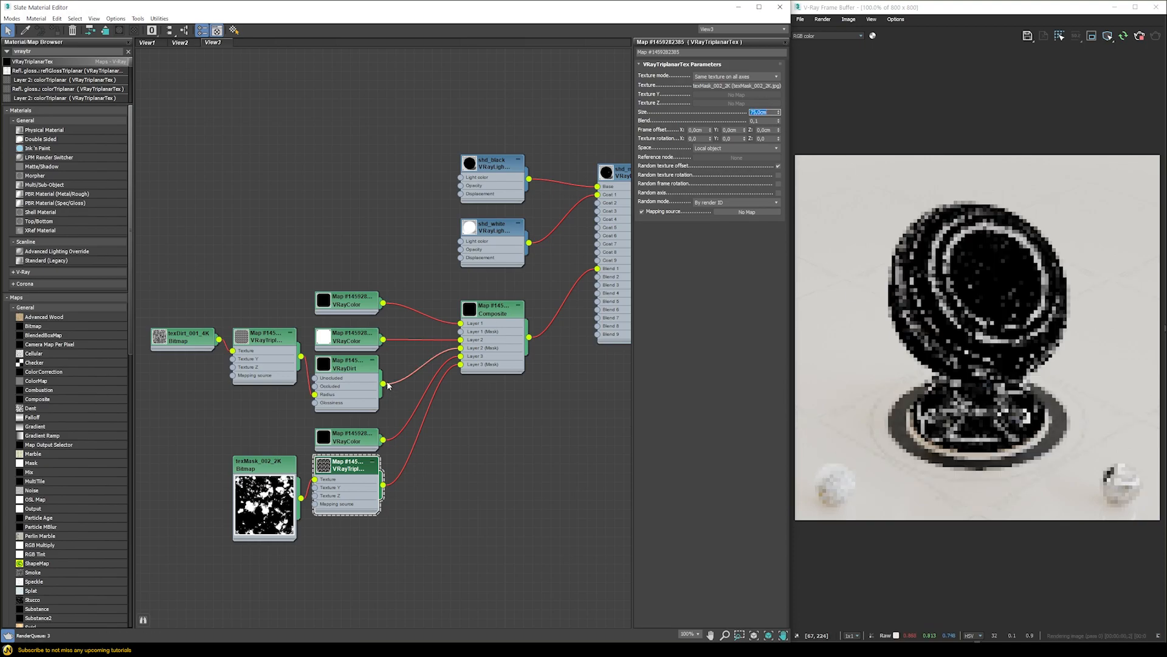
Try inverting the texMask_002_2K bitmap's output and turn the inversion back off.
{"action": "double_click", "coordinate": [255, 465]}
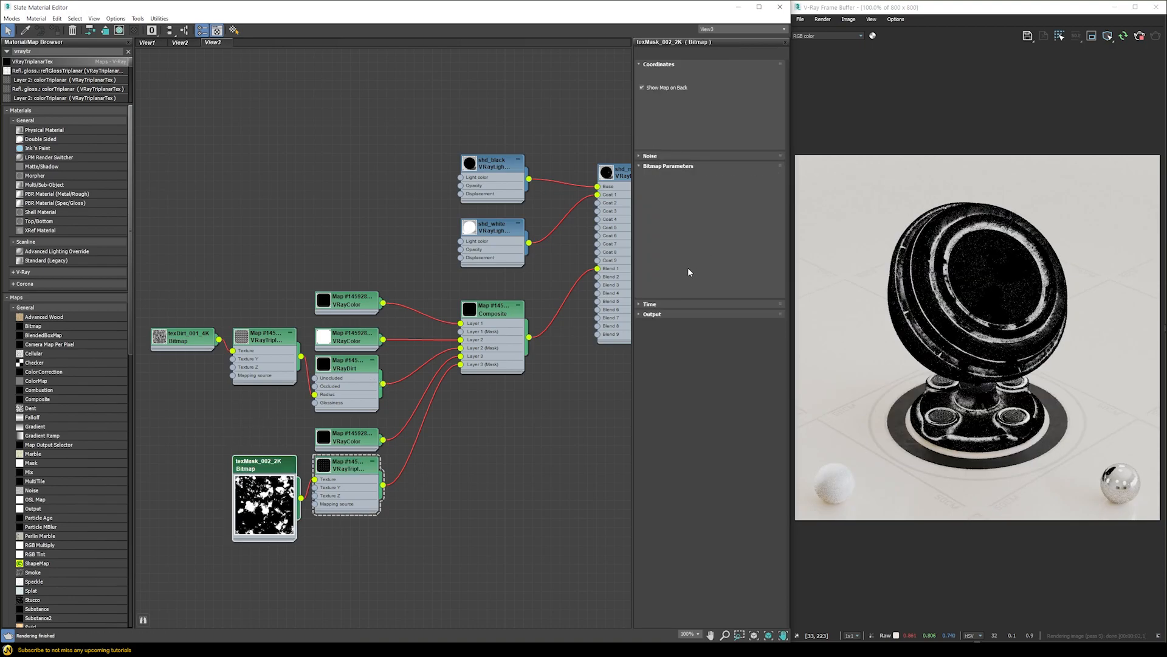
{"action": "left_click", "coordinate": [656, 315]}
{"action": "left_click", "coordinate": [655, 327]}
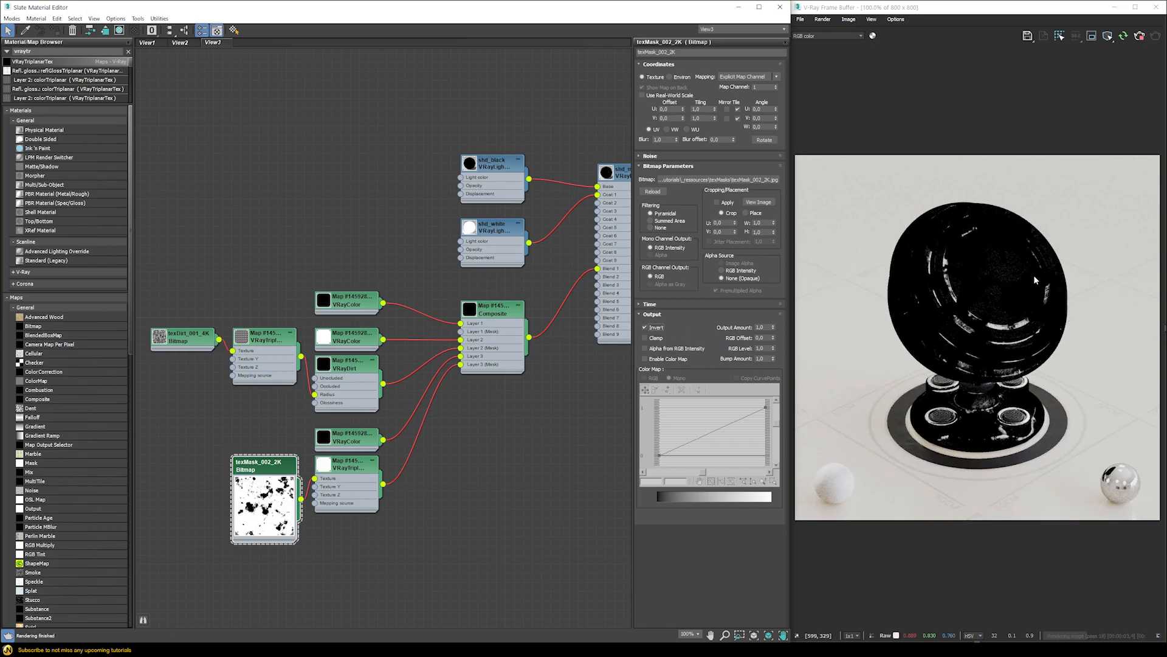
{"action": "left_click", "coordinate": [655, 327]}
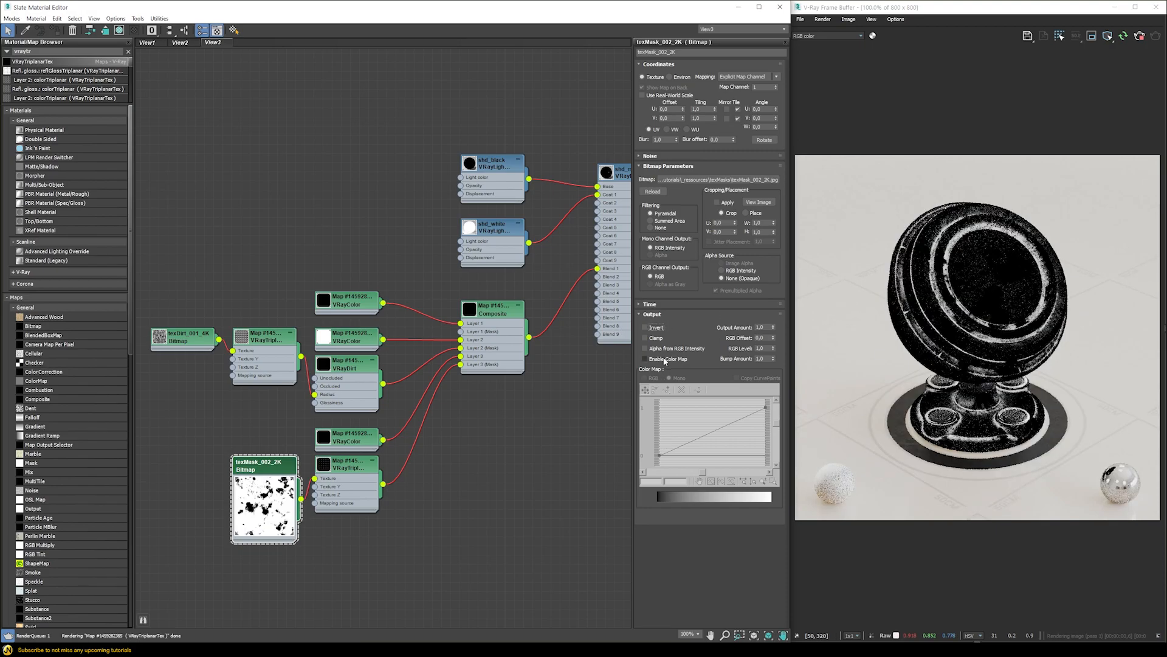
Try shaping the texMask_002_2K bitmap's output with a color map curve, and turn the color map back off.
{"action": "left_click", "coordinate": [653, 359]}
{"action": "right_click", "coordinate": [659, 453]}
{"action": "left_click", "coordinate": [684, 479]}
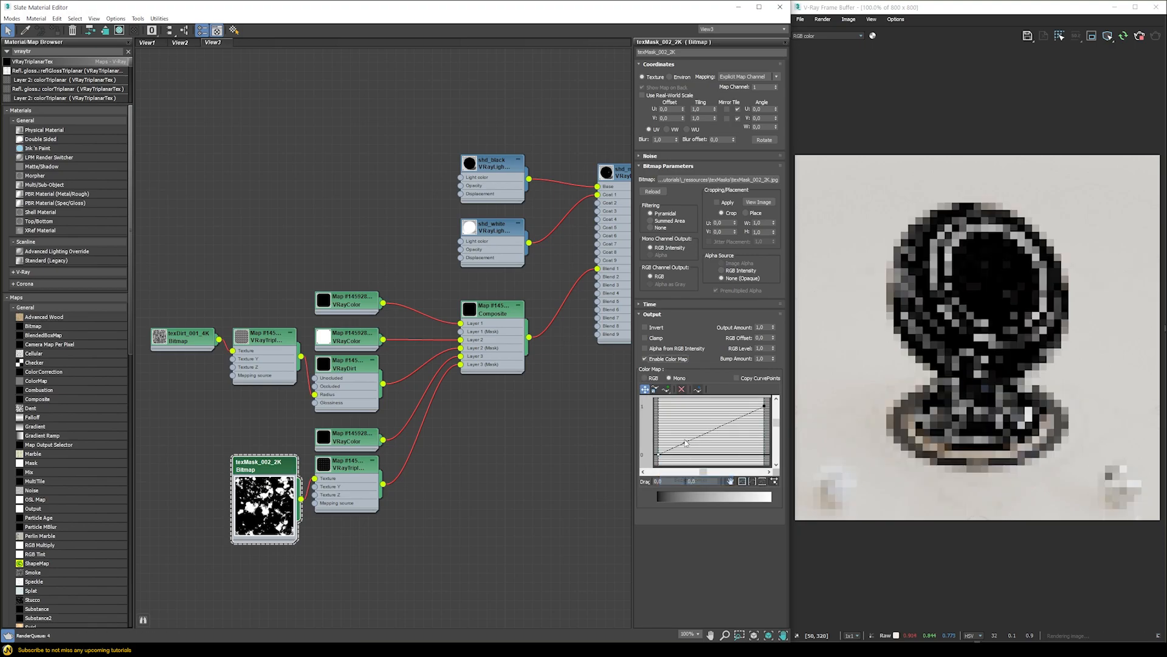
{"action": "left_click_drag", "start_coordinate": [678, 451], "coordinate": [726, 439]}
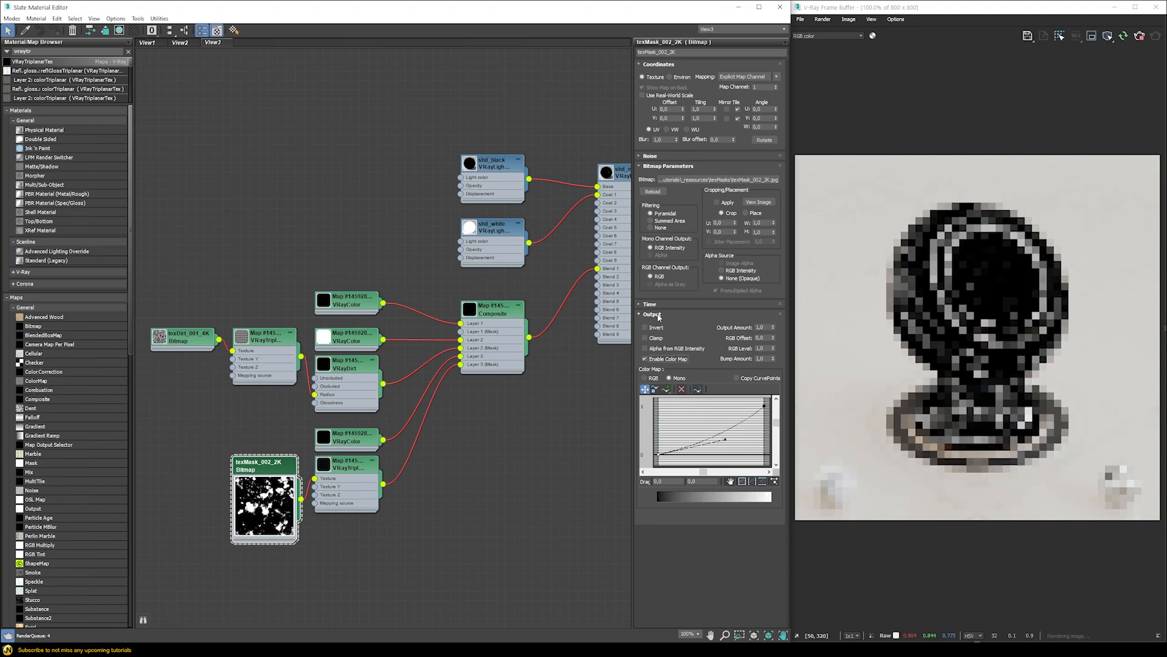
{"action": "left_click", "coordinate": [655, 359]}
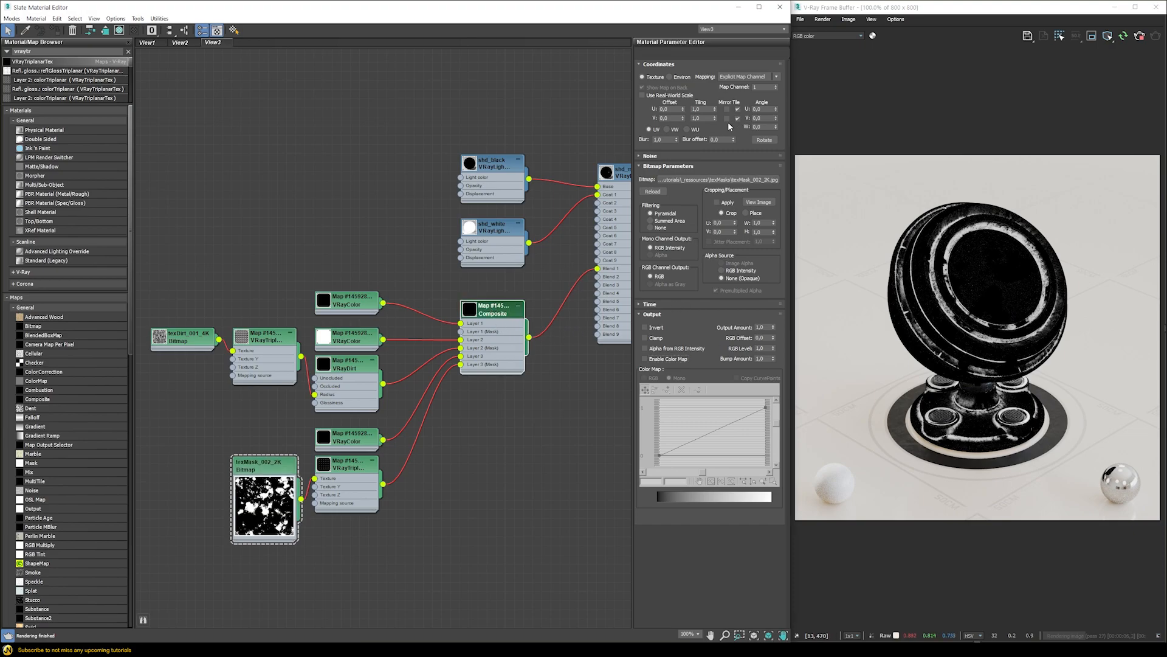
Add a fourth layer to the Composite map and set the opacity of Layer 3 and Layer 2 to 0.
{"action": "left_click", "coordinate": [776, 75]}
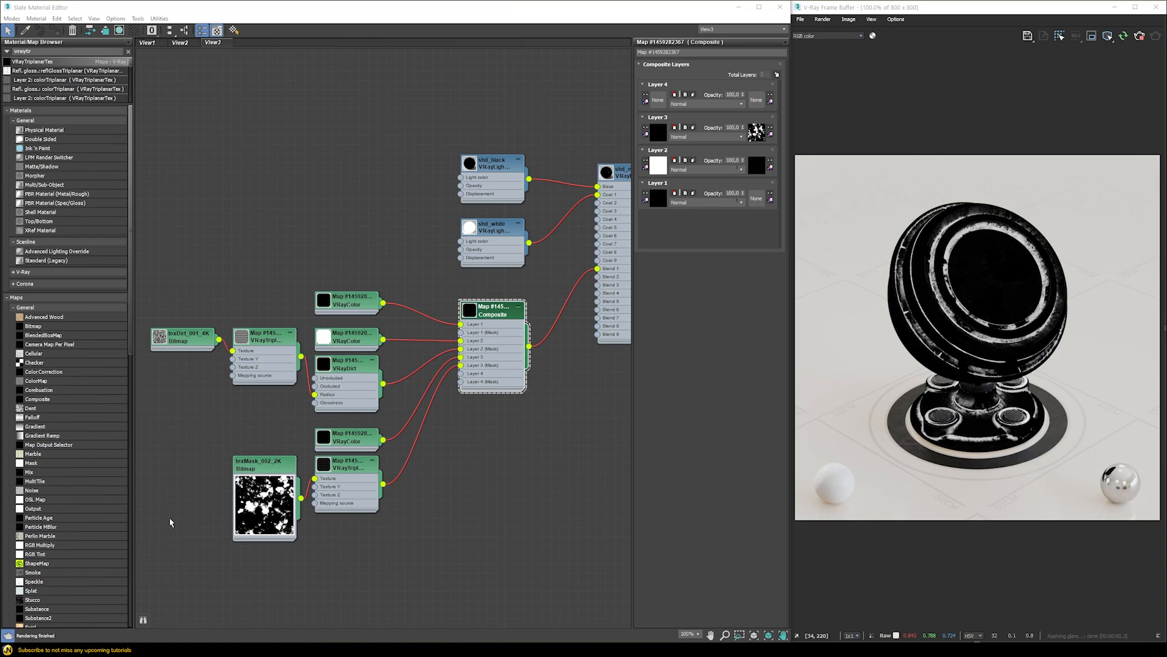
{"action": "double_click", "coordinate": [733, 128]}
{"action": "type", "text": "0"}
{"action": "key", "text": "Return"}
{"action": "left_click", "coordinate": [733, 160]}
{"action": "type", "text": "0"}
{"action": "key", "text": "Return"}
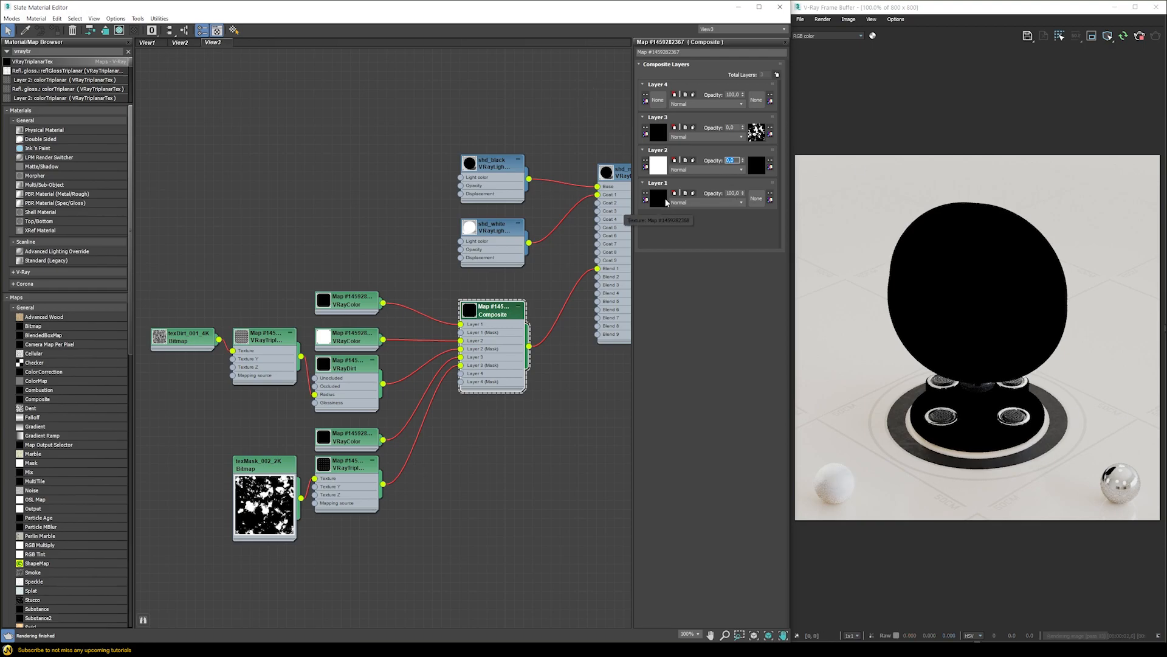
Add a VRayColor as the Layer 4 map, place its node below the mask bitmap's nodes and set its color to white.
{"action": "left_click", "coordinate": [658, 100]}
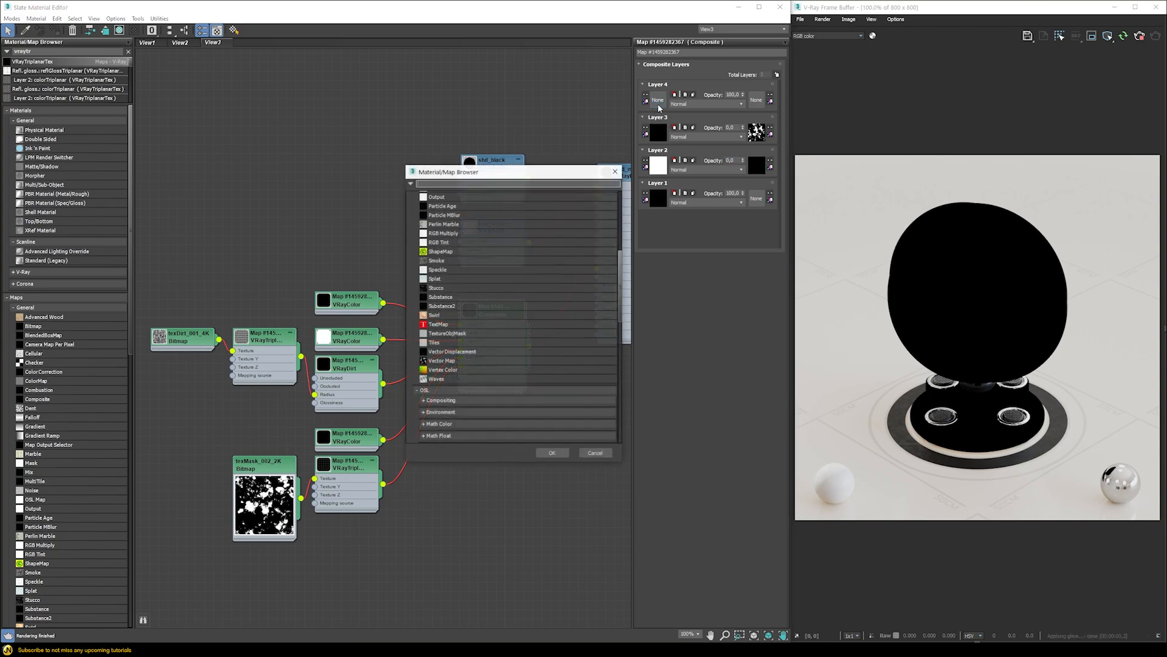
{"action": "type", "text": "c"}
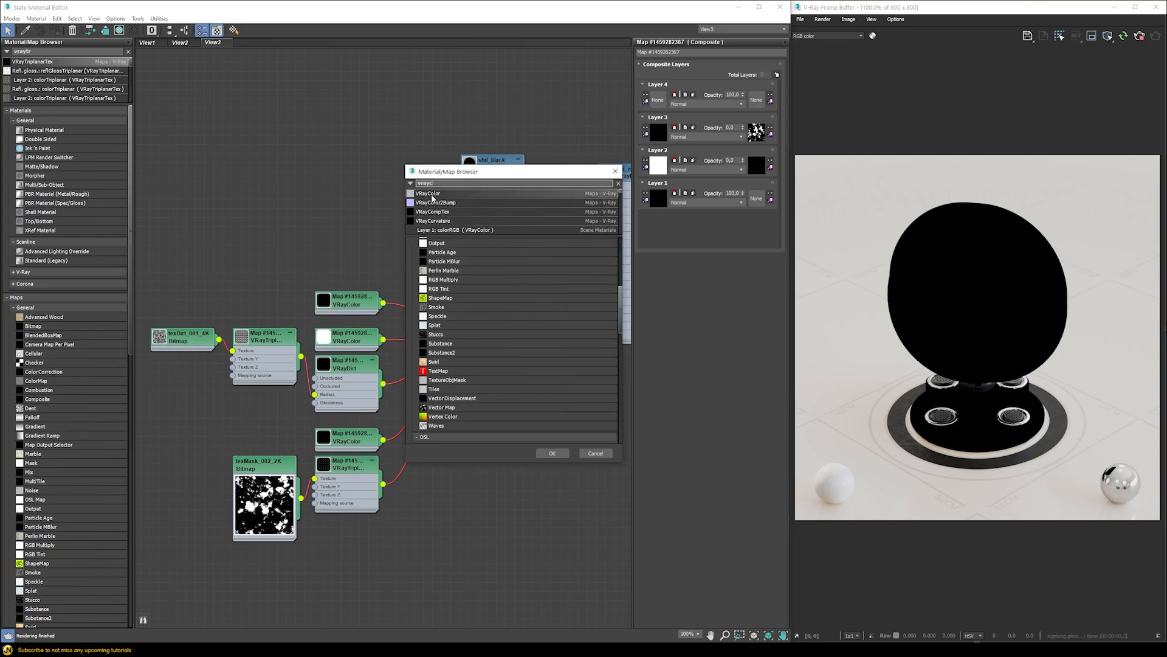
{"action": "double_click", "coordinate": [424, 193]}
{"action": "left_click_drag", "start_coordinate": [375, 379], "coordinate": [348, 577]}
{"action": "double_click", "coordinate": [358, 583]}
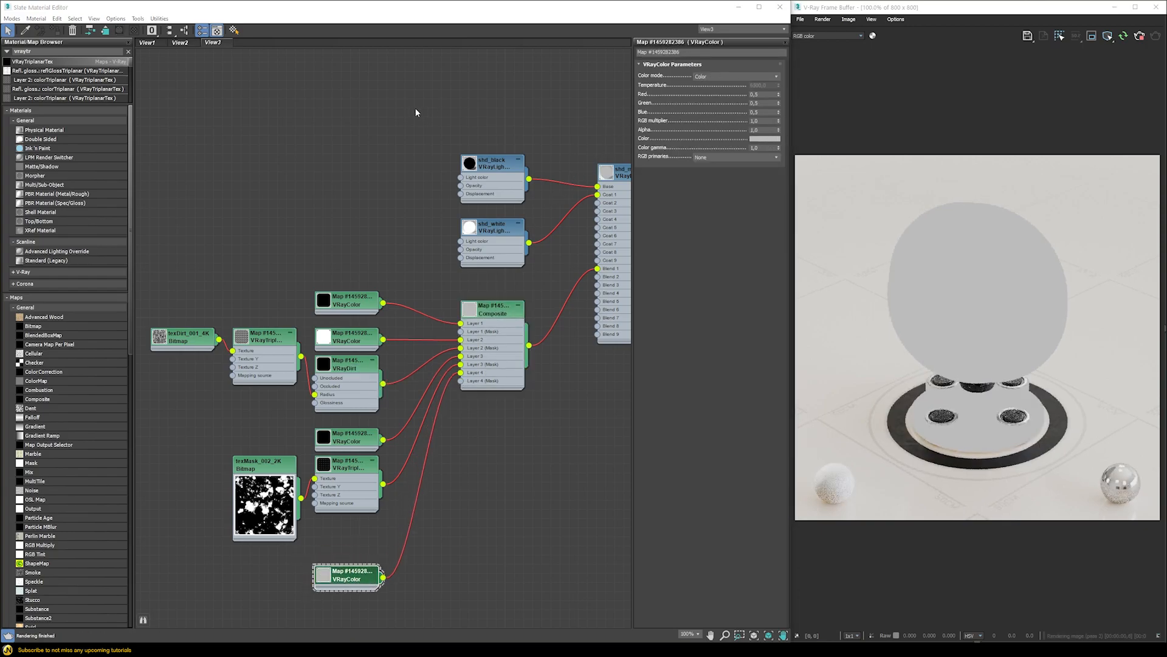
{"action": "left_click_drag", "start_coordinate": [326, 108], "coordinate": [355, 108]}
{"action": "left_click", "coordinate": [334, 141]}
Add a VRayDirt map as the Composite's Layer 4 mask and place its node directly under the new white VRayColor.
{"action": "left_click", "coordinate": [494, 340]}
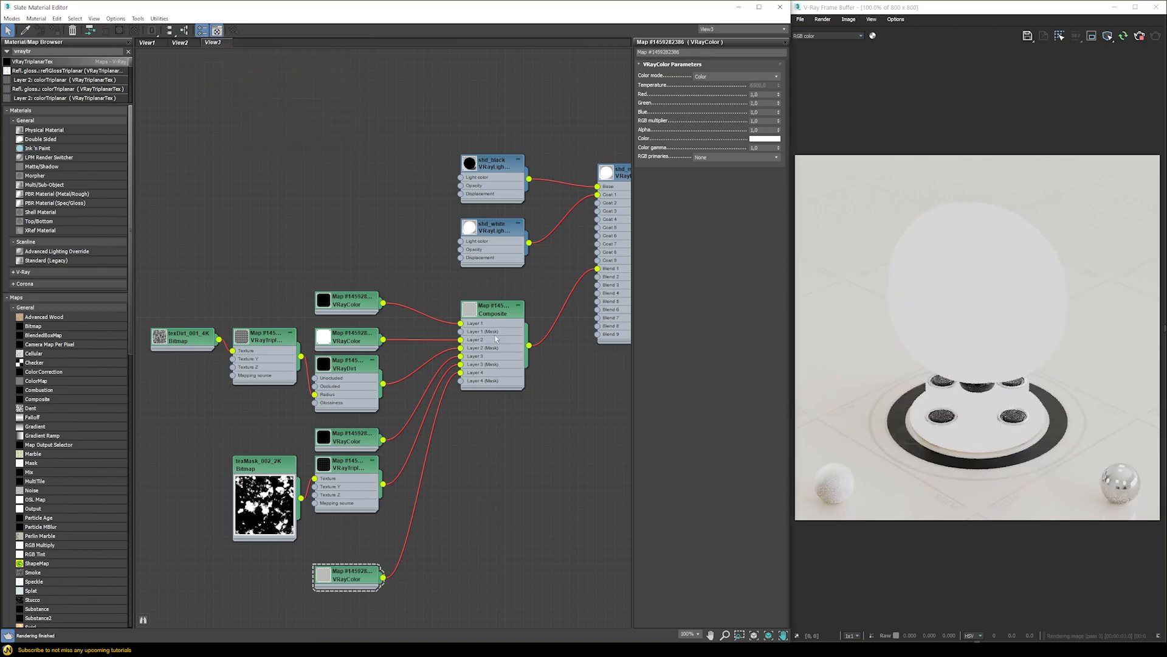
{"action": "left_click", "coordinate": [497, 311]}
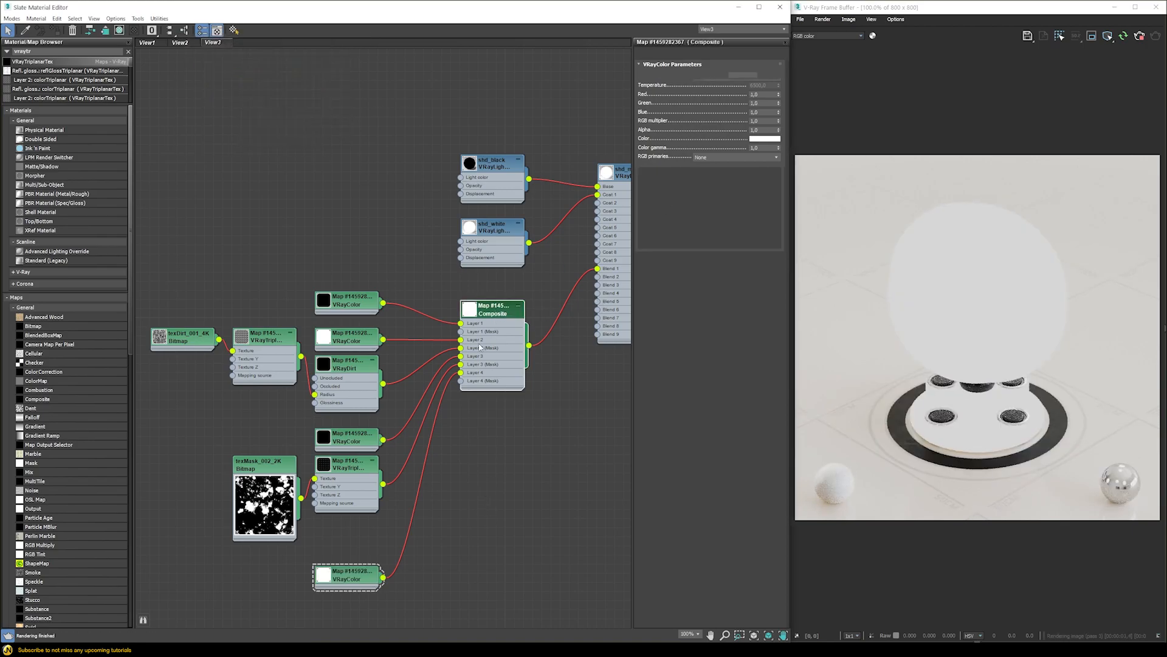
{"action": "left_click", "coordinate": [763, 101]}
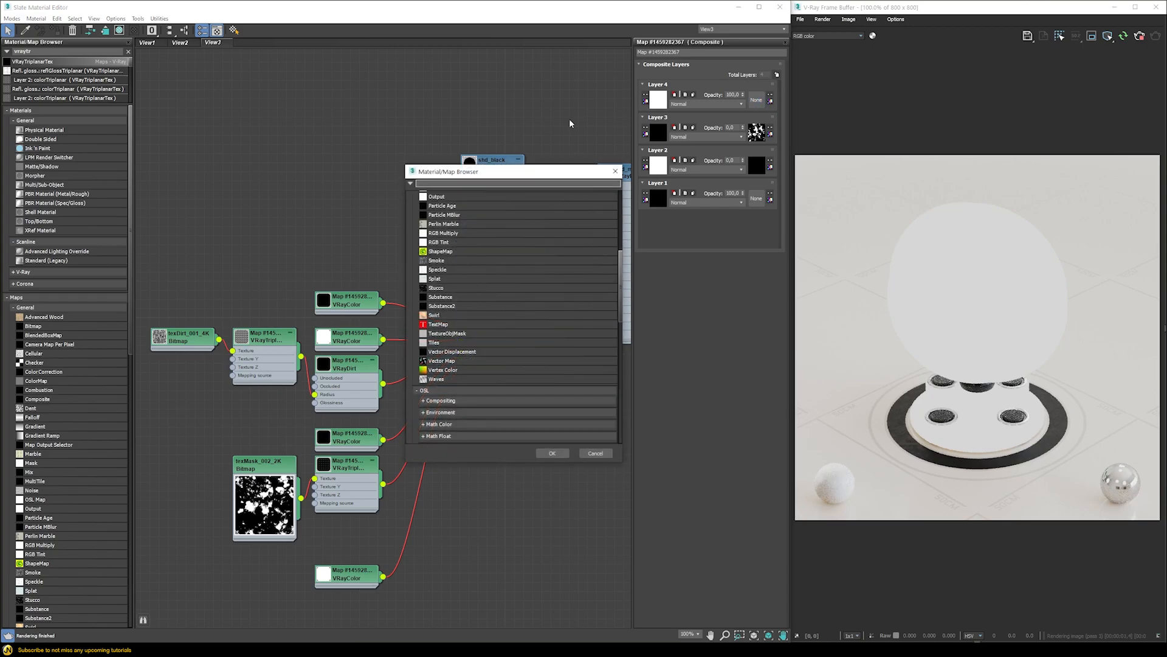
{"action": "type", "text": "vraydi"}
{"action": "double_click", "coordinate": [445, 193]}
{"action": "left_click_drag", "start_coordinate": [378, 365], "coordinate": [338, 611]}
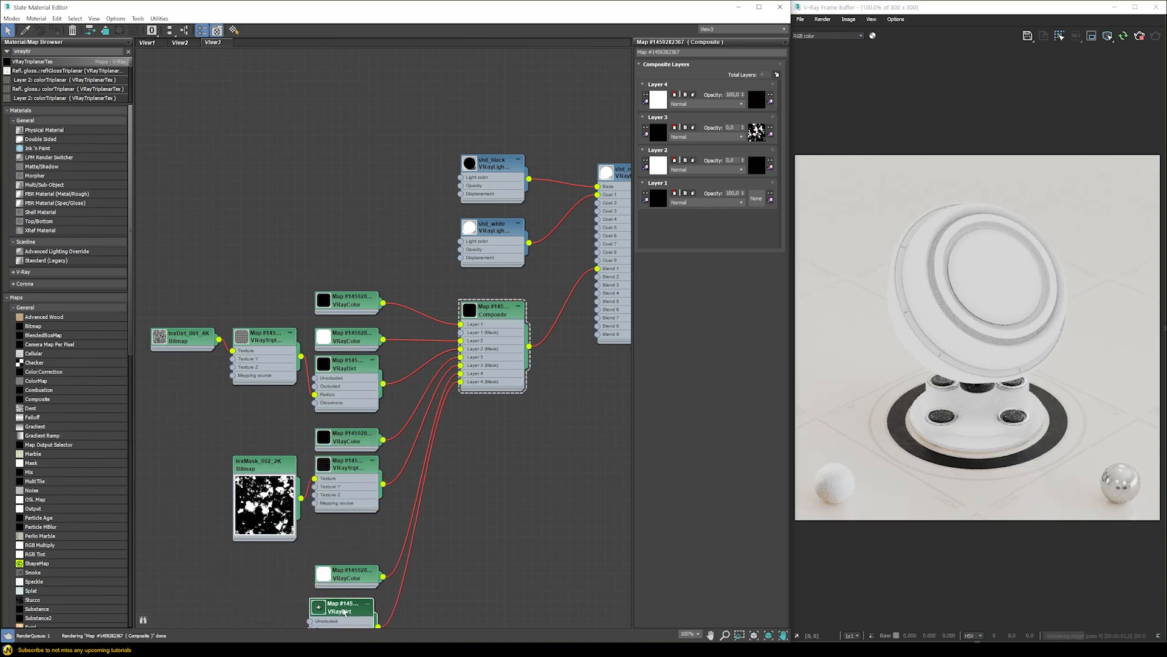
{"action": "middle_click_drag", "start_coordinate": [444, 570], "coordinate": [448, 539]}
{"action": "left_click_drag", "start_coordinate": [341, 575], "coordinate": [349, 574]}
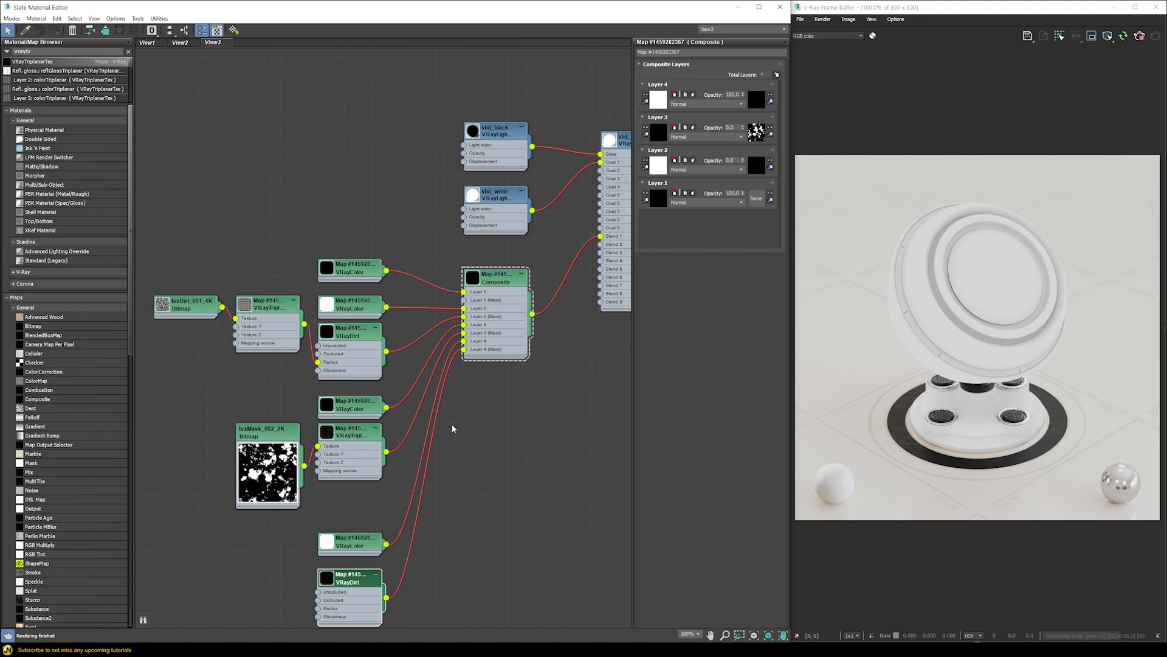
Swap the Layer 4 VRayDirt's occluded and unoccluded colors and set its mode to Inner occlusion.
{"action": "double_click", "coordinate": [340, 574]}
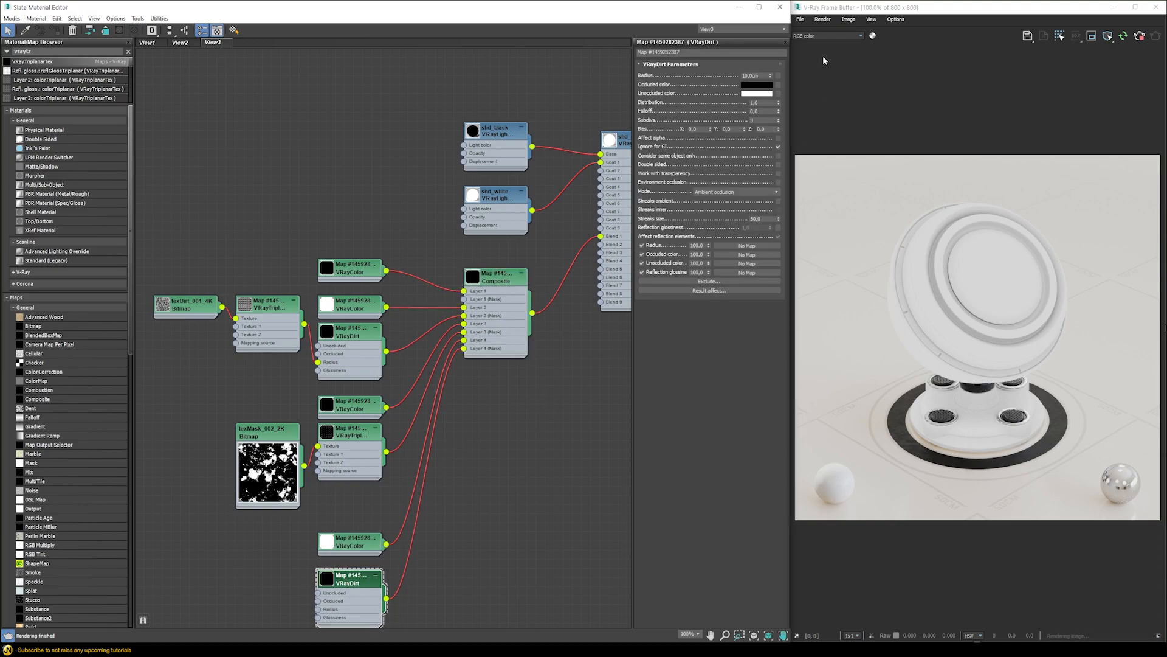
{"action": "left_click_drag", "start_coordinate": [762, 89], "coordinate": [327, 330]}
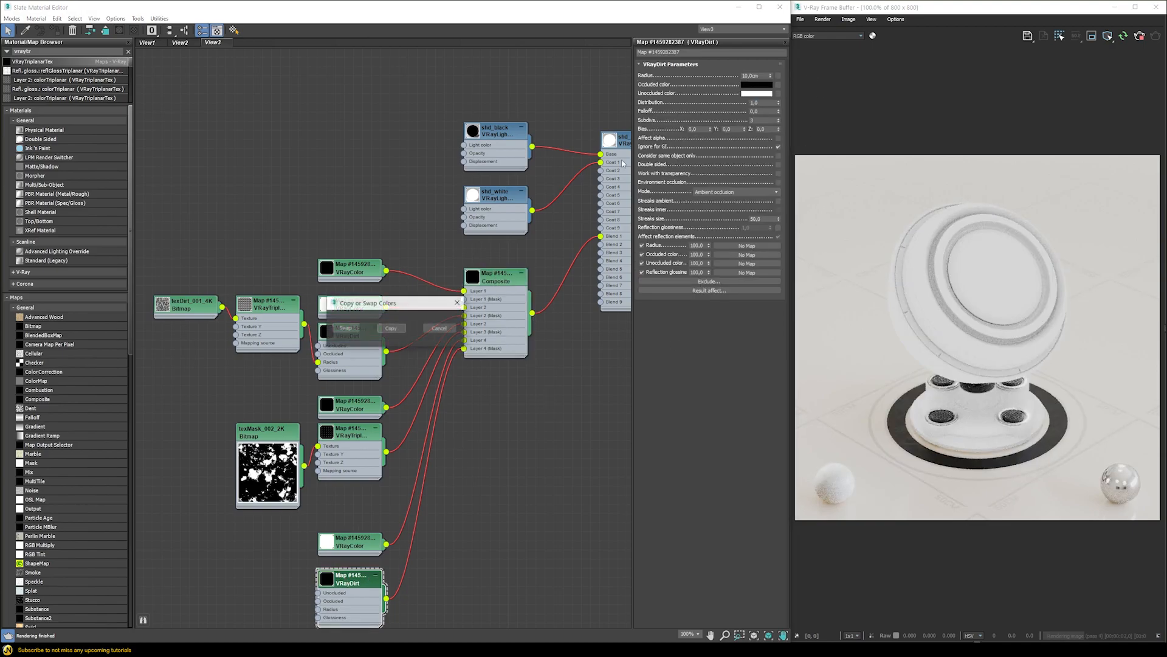
{"action": "left_click", "coordinate": [345, 328]}
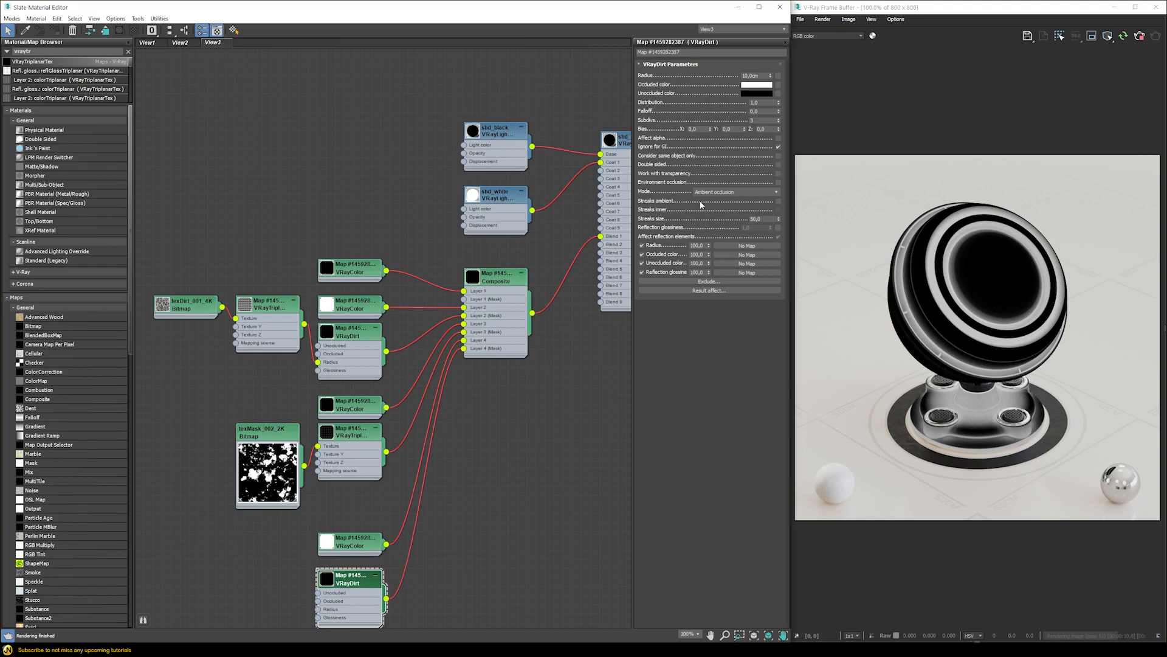
{"action": "left_click", "coordinate": [717, 193]}
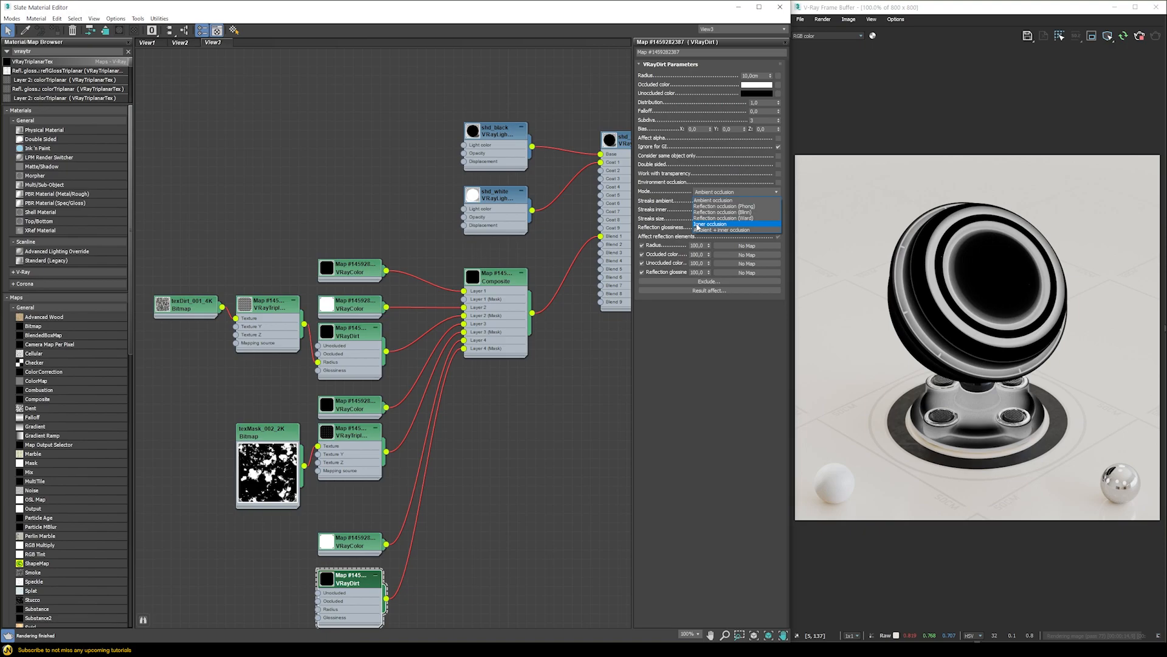
{"action": "left_click", "coordinate": [699, 225]}
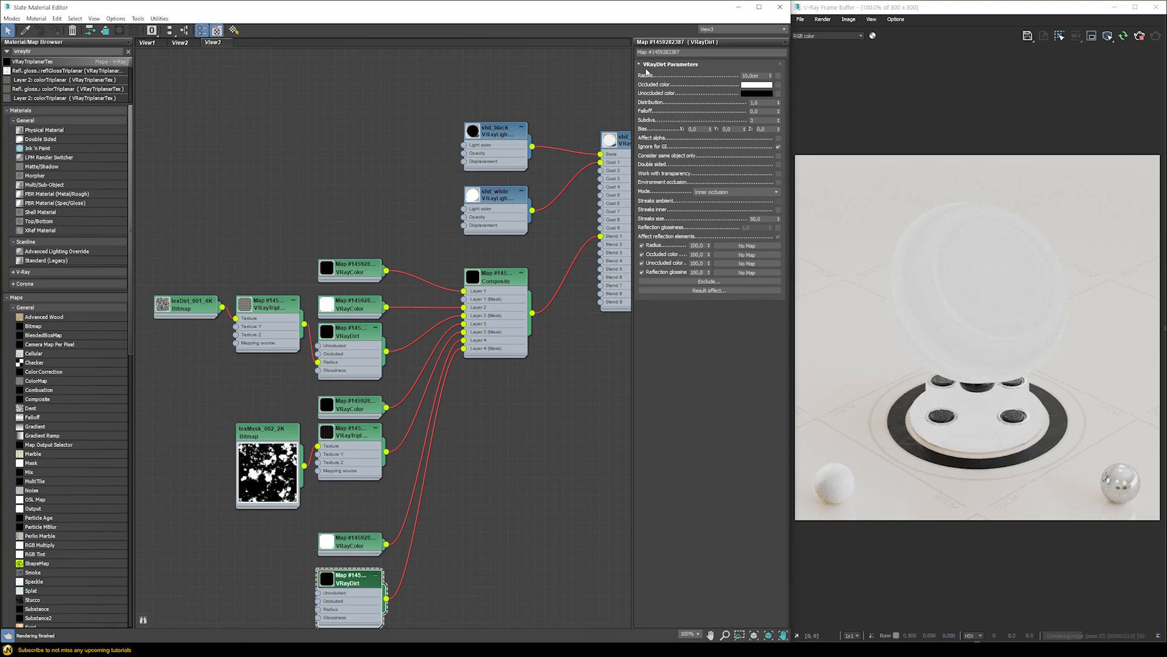
Set the Layer 4 VRayDirt's radius to 1 cm after comparing 0.4 and 0.5 cm.
{"action": "double_click", "coordinate": [752, 75]}
{"action": "type", "text": "1"}
{"action": "key", "text": "Return"}
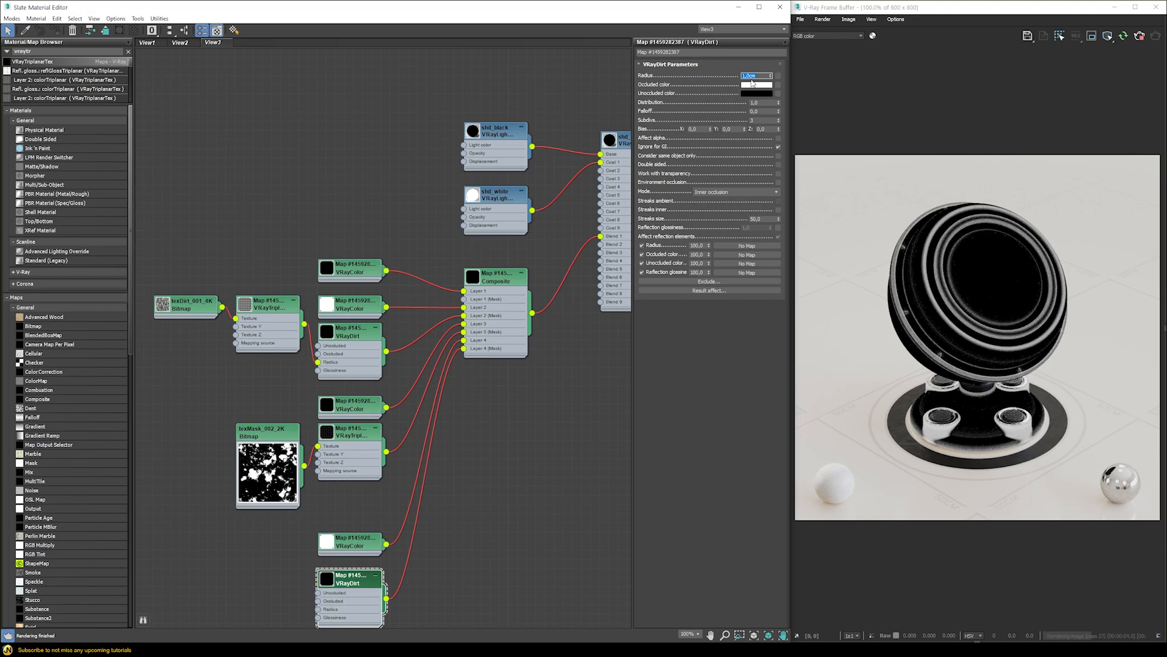
{"action": "type", "text": "4"}
{"action": "key", "text": "Return"}
{"action": "type", "text": "0,4"}
{"action": "key", "text": "Return"}
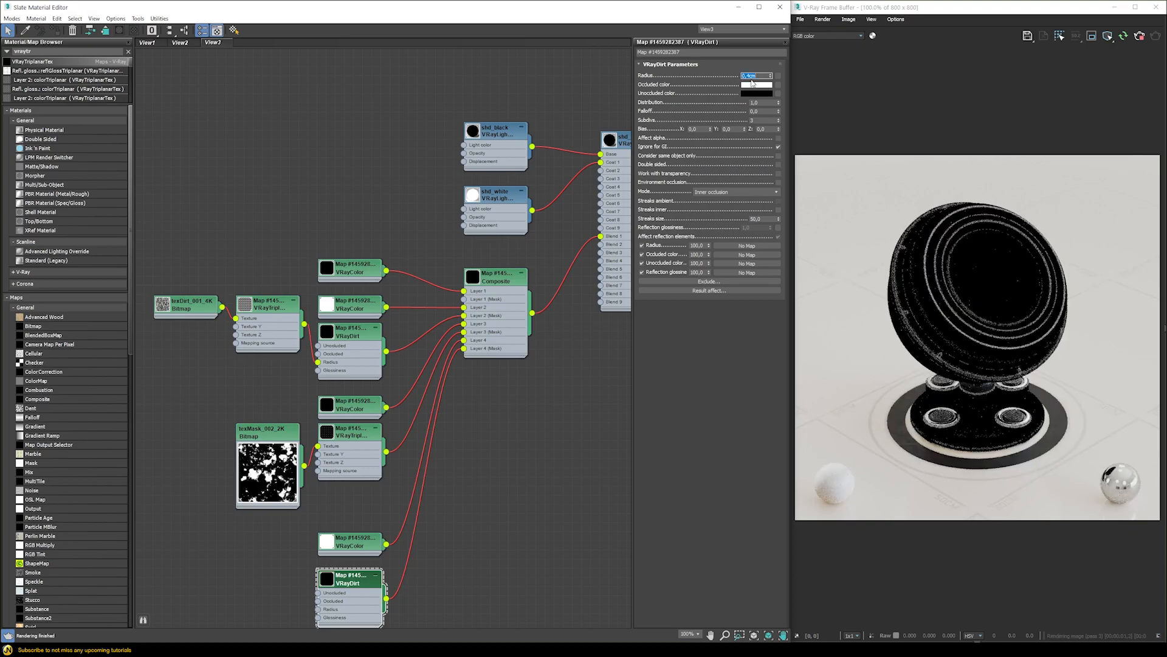
{"action": "type", "text": "0,5"}
{"action": "key", "text": "Return"}
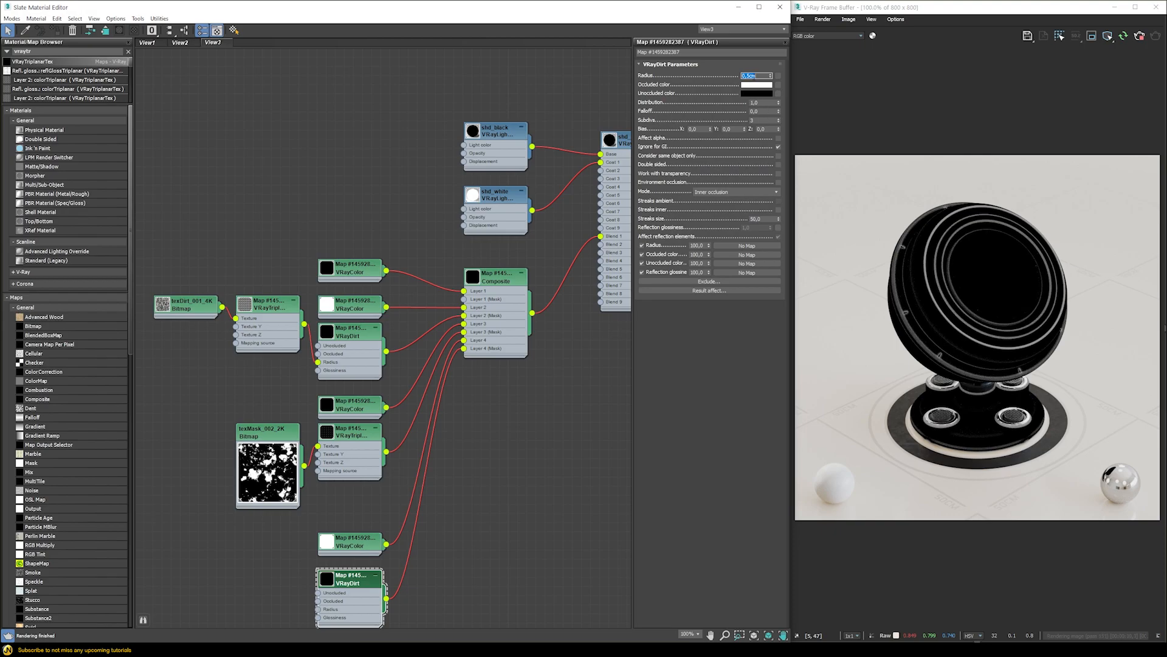
{"action": "type", "text": "1"}
{"action": "key", "text": "Return"}
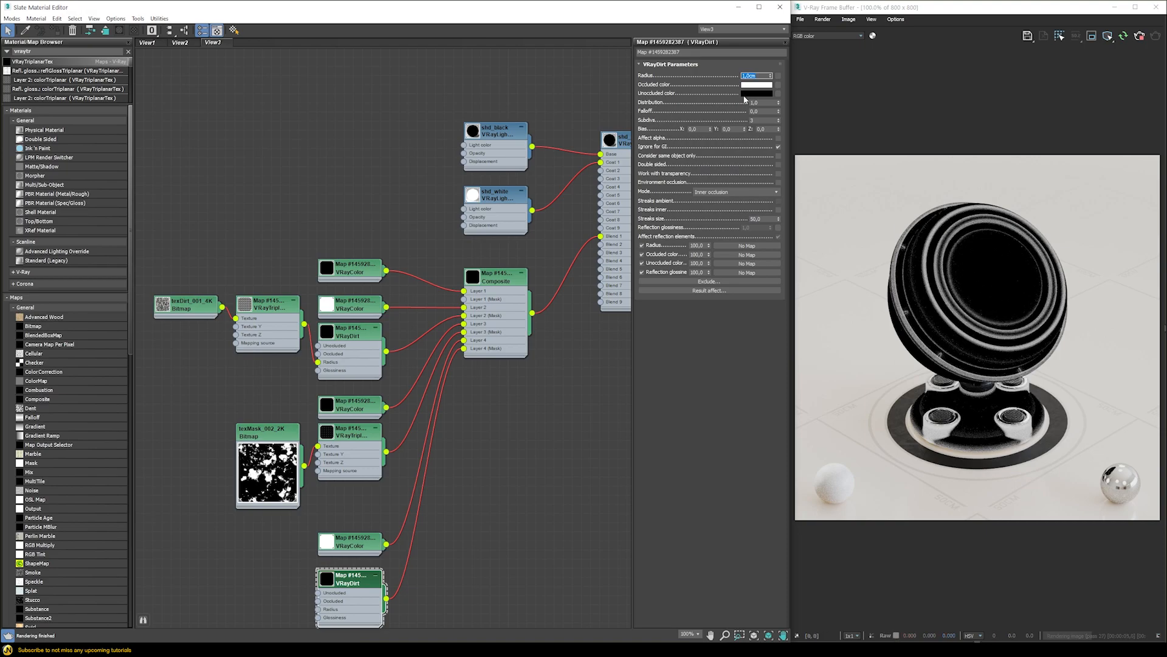
Add a white VRayColor as the Layer 4 VRayDirt's occluded color map and move its node close to the VRayDirt.
{"action": "left_click", "coordinate": [778, 85]}
{"action": "type", "text": "vrayc"}
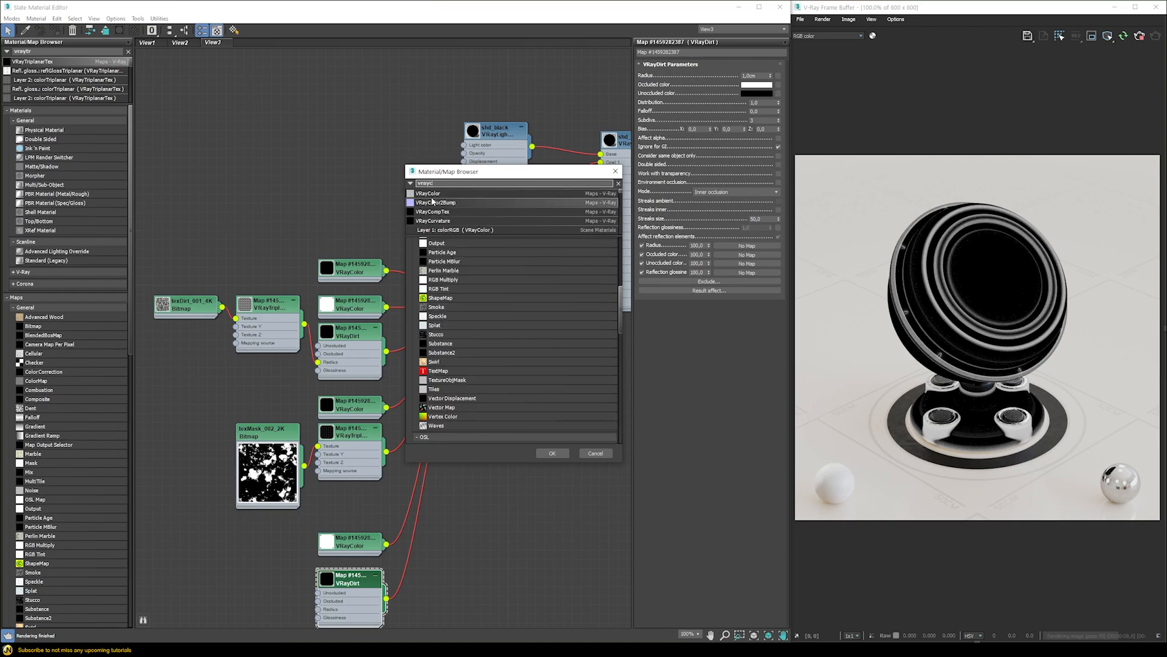
{"action": "double_click", "coordinate": [428, 194]}
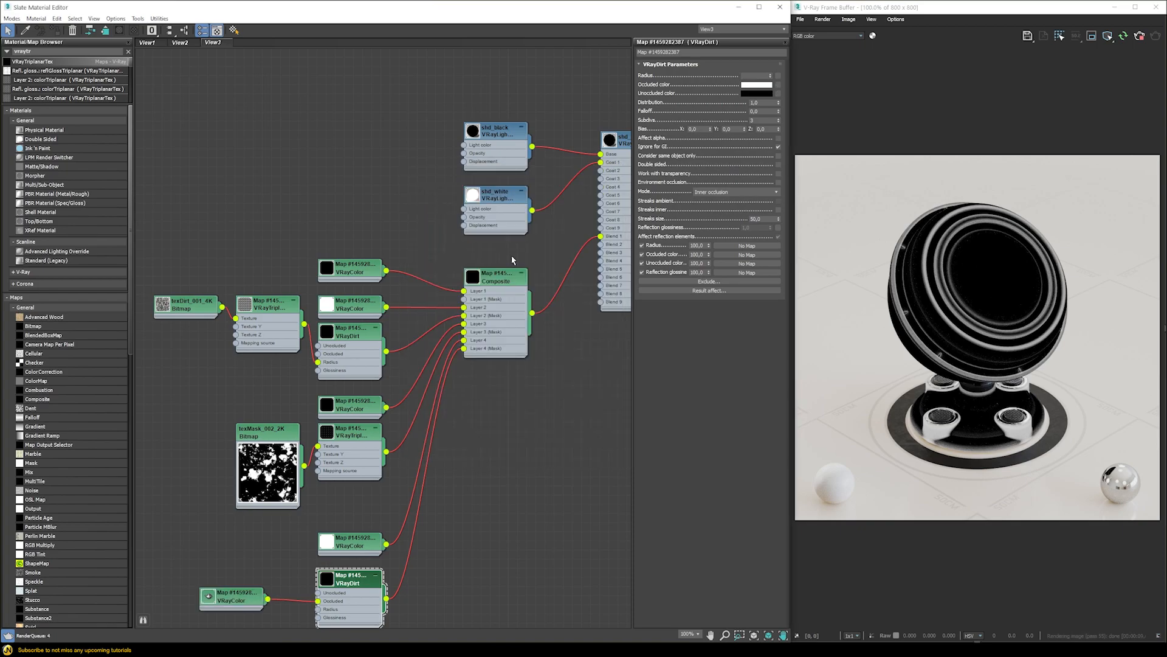
{"action": "left_click", "coordinate": [235, 597]}
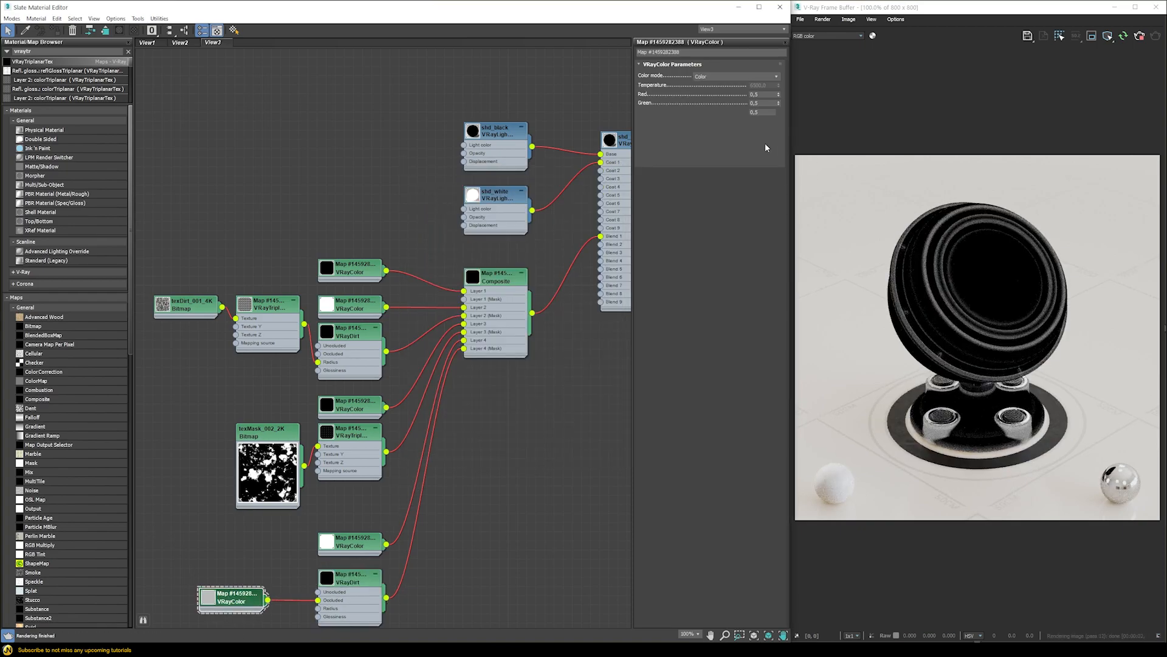
{"action": "left_click", "coordinate": [764, 139]}
{"action": "left_click_drag", "start_coordinate": [309, 111], "coordinate": [389, 112]}
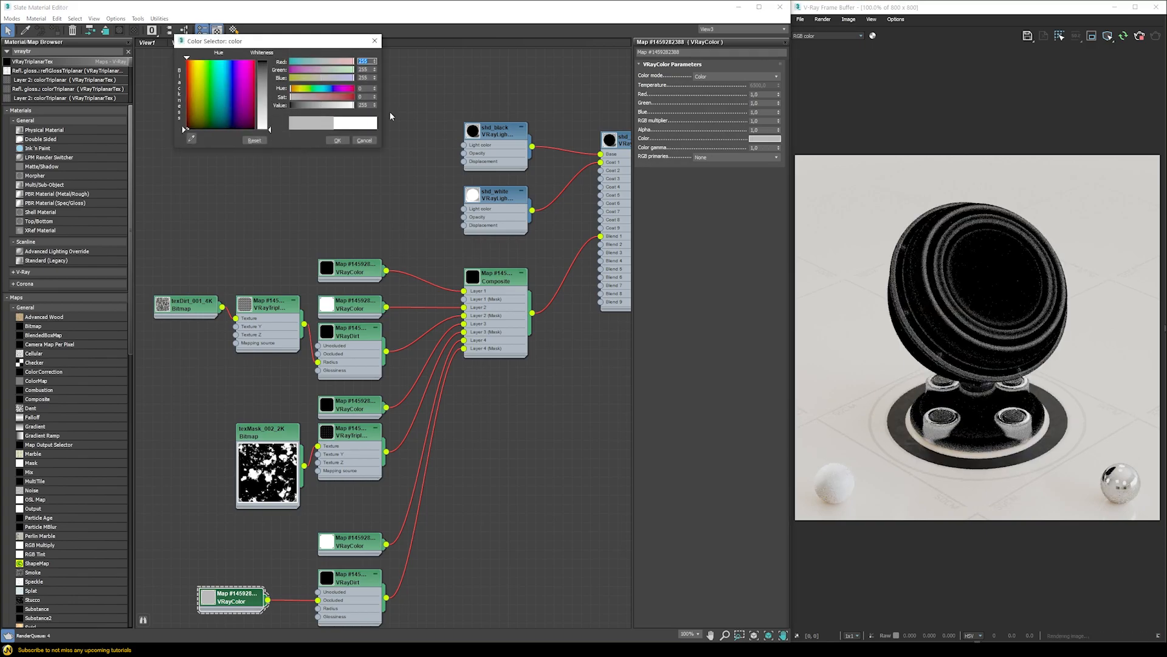
{"action": "left_click", "coordinate": [341, 143]}
{"action": "left_click_drag", "start_coordinate": [233, 601], "coordinate": [261, 601]}
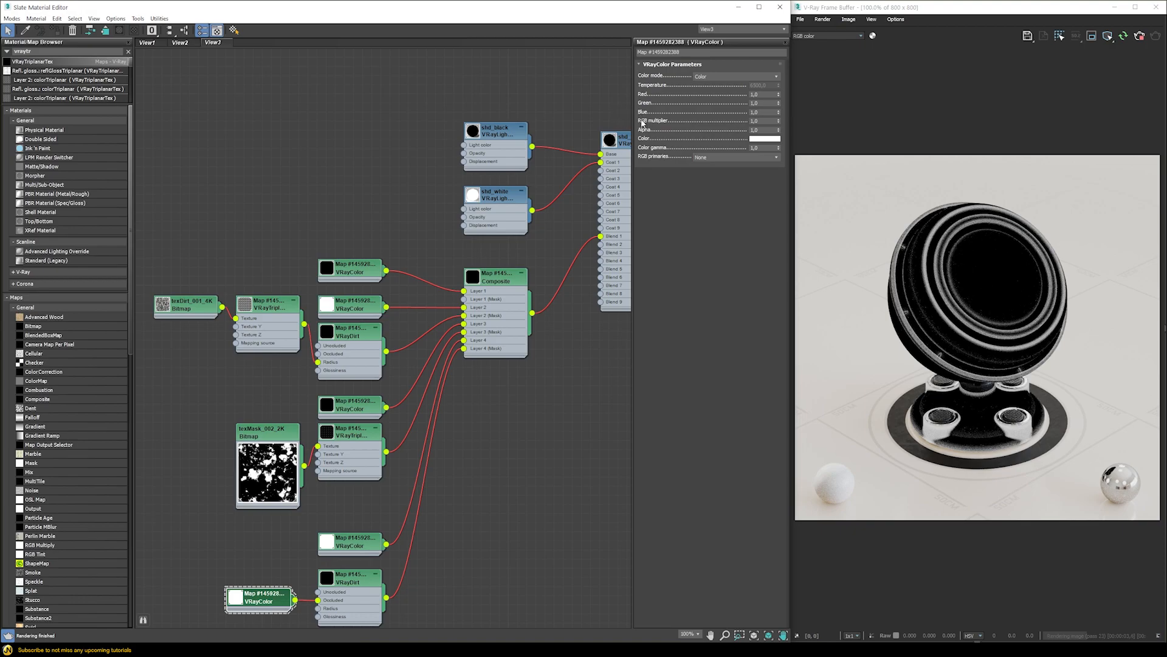
Set the occluded VRayColor's RGB multiplier to 10 after comparing 4 and 1.
{"action": "left_click", "coordinate": [754, 121]}
{"action": "type", "text": "4"}
{"action": "key", "text": "Return"}
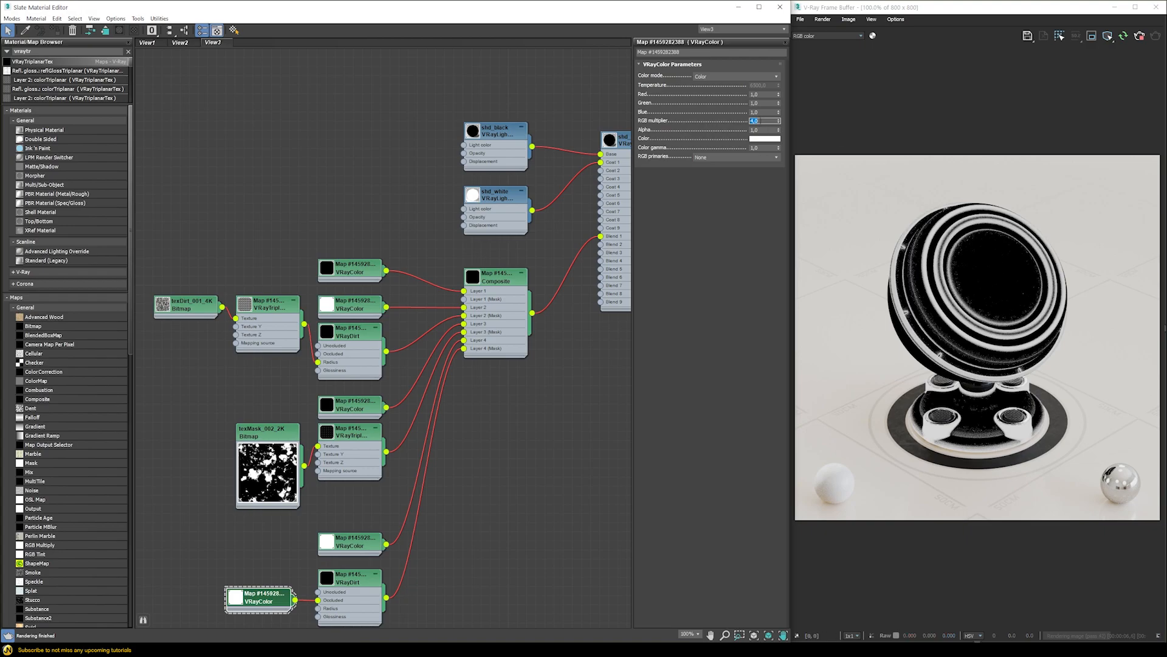
{"action": "type", "text": "1"}
{"action": "key", "text": "Return"}
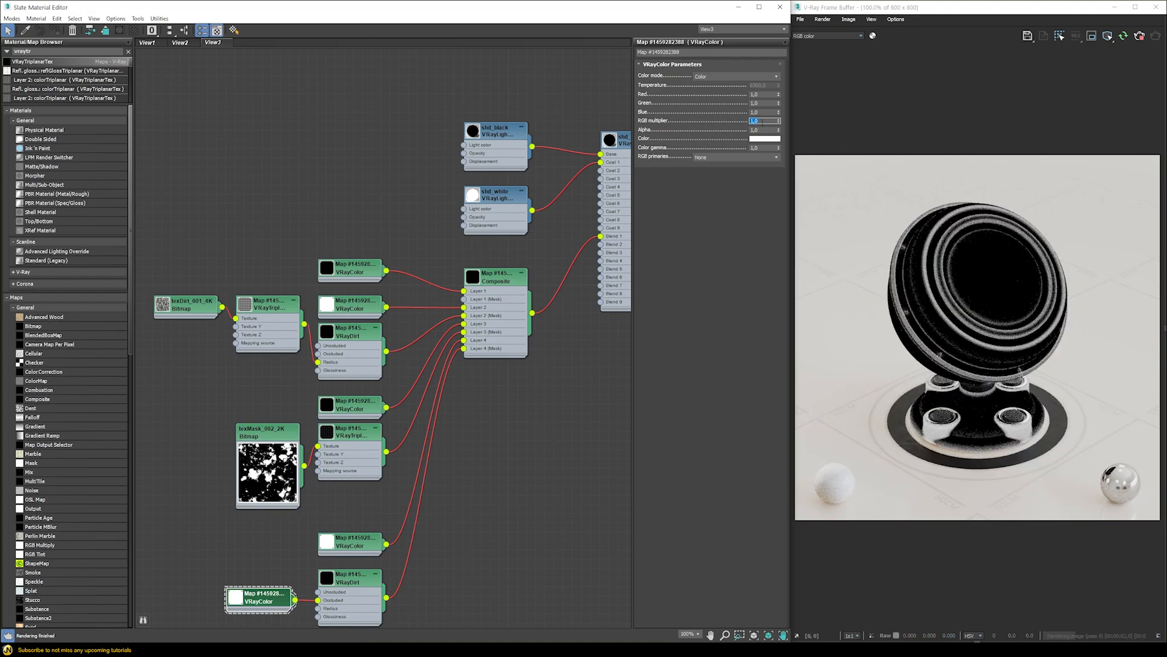
{"action": "type", "text": "10"}
{"action": "key", "text": "Return"}
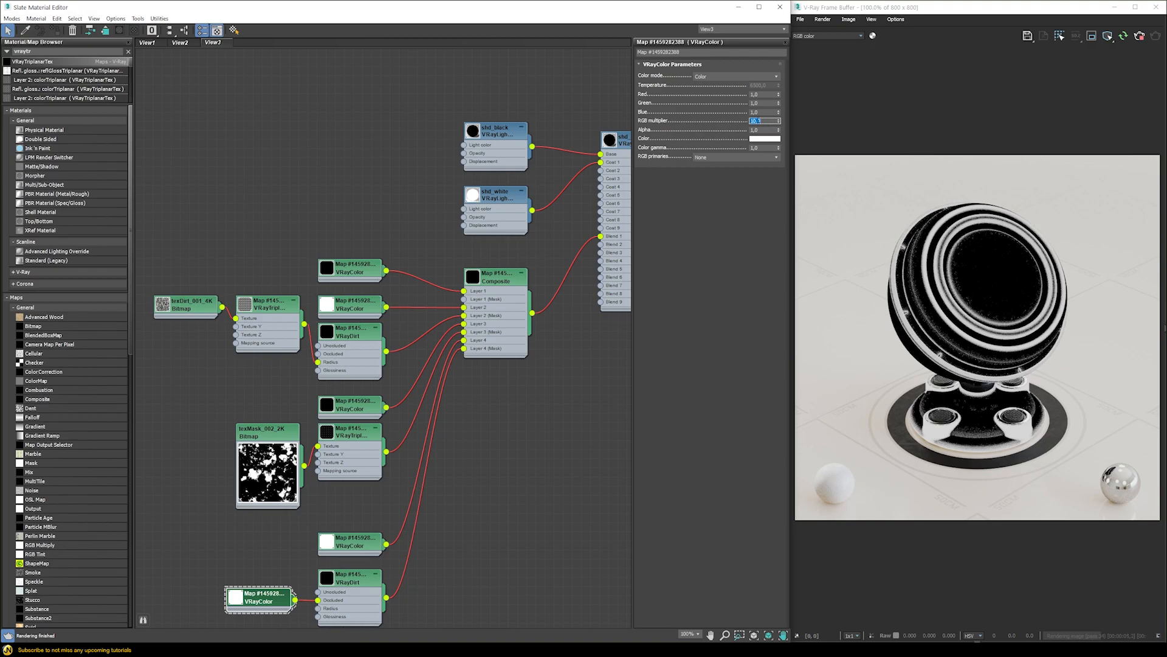
Add an Output map beside the Layer 4 VRayDirt and feed the VRayDirt into its map input.
{"action": "middle_click_drag", "start_coordinate": [509, 482], "coordinate": [548, 459]}
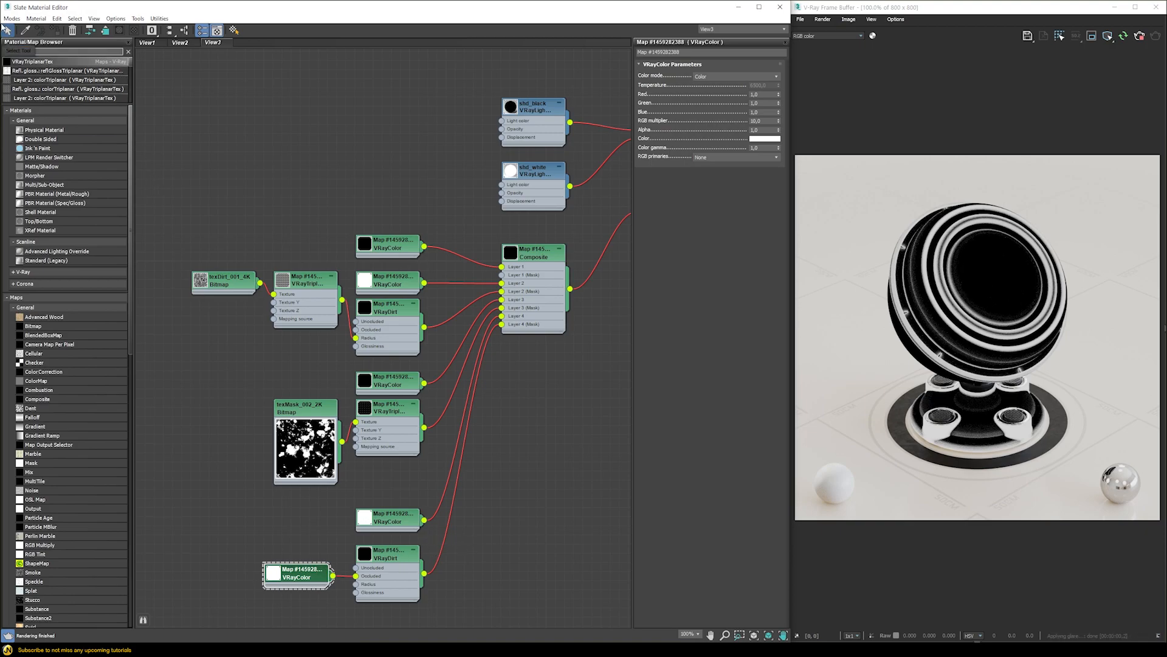
{"action": "left_click", "coordinate": [37, 52]}
{"action": "type", "text": "outpu"}
{"action": "left_click_drag", "start_coordinate": [20, 70], "coordinate": [481, 559]}
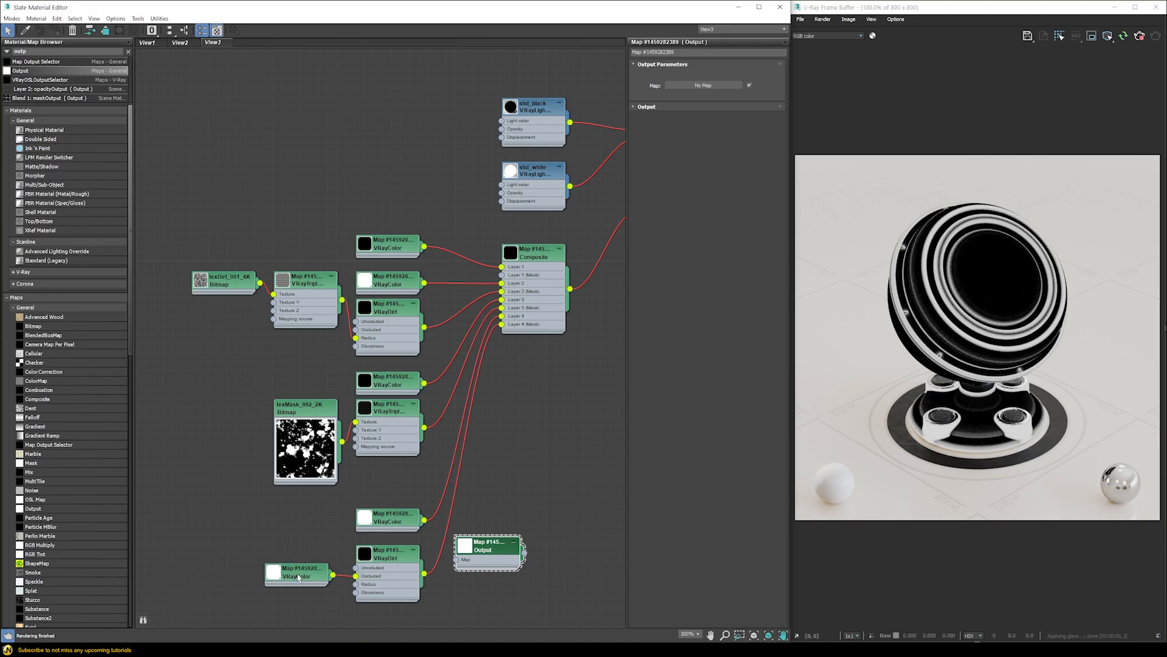
{"action": "left_click_drag", "start_coordinate": [425, 574], "coordinate": [471, 557]}
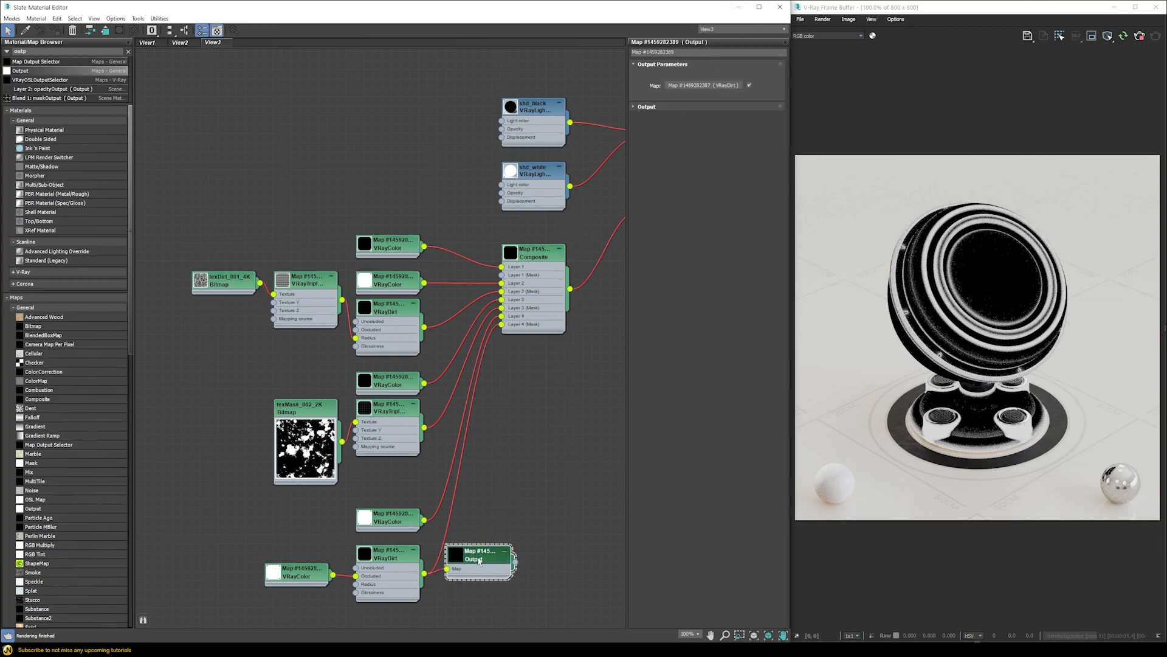
Enable Clamp on the Output map and connect it to the Composite's Layer 4 mask in place of the VRayDirt.
{"action": "left_click", "coordinate": [650, 108]}
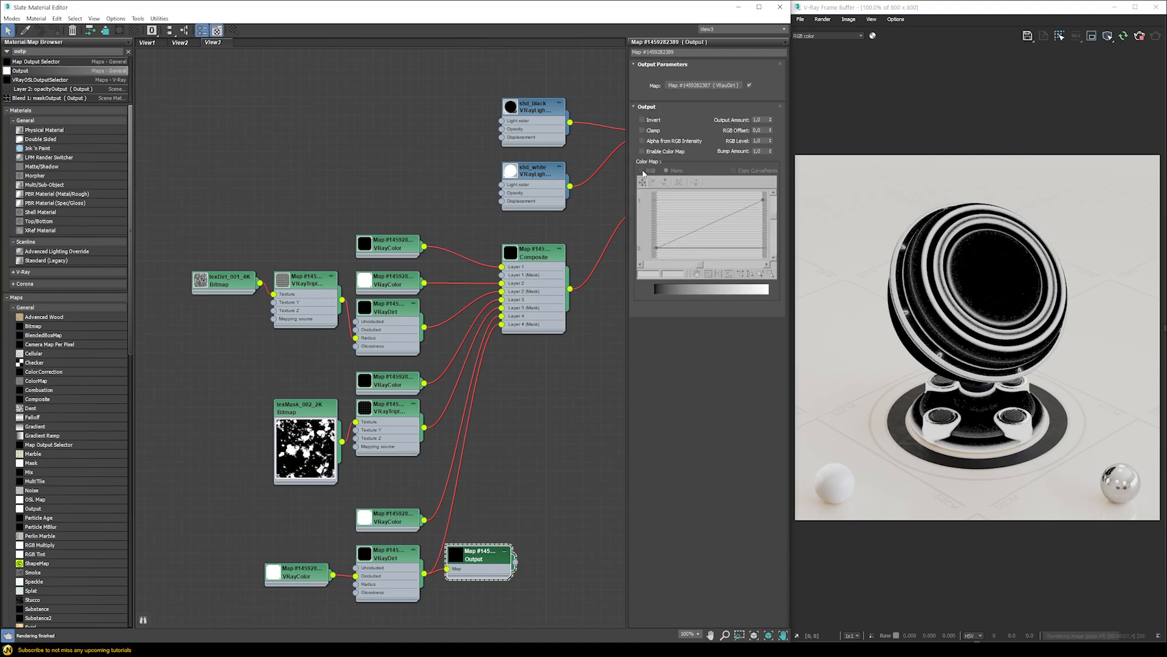
{"action": "left_click", "coordinate": [650, 132]}
{"action": "left_click_drag", "start_coordinate": [517, 564], "coordinate": [500, 326]}
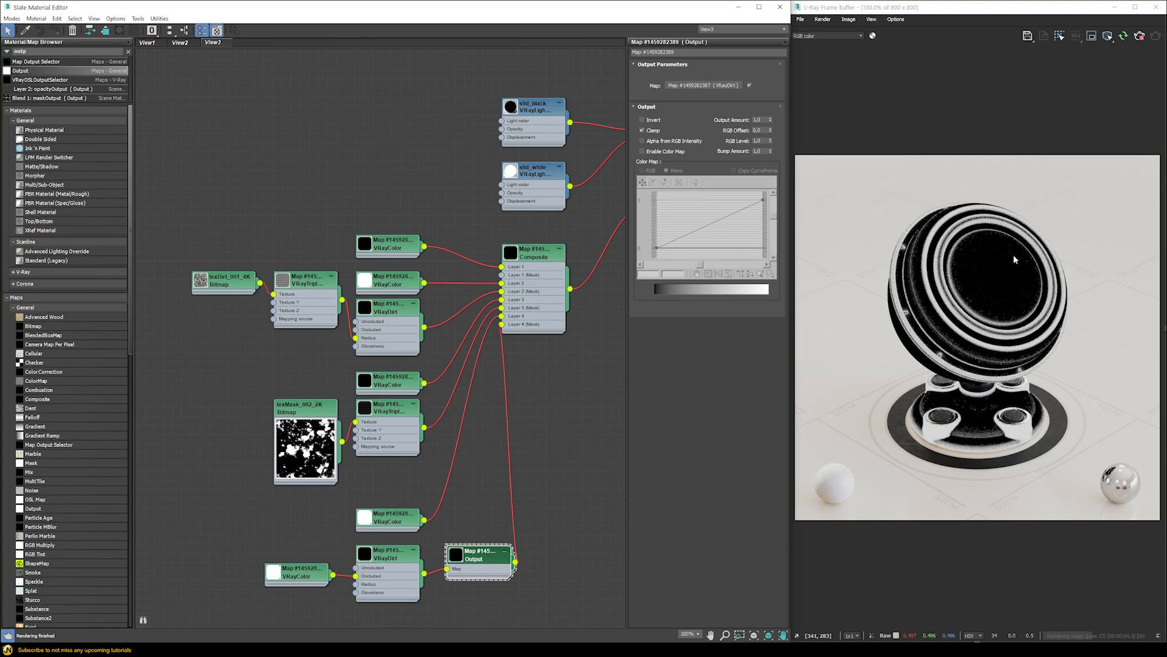
Bring the texDirt_001_4K bitmap into the graph near the Layer 4 VRayDirt and connect it to the VRayDirt's radius input.
{"action": "double_click", "coordinate": [367, 558]}
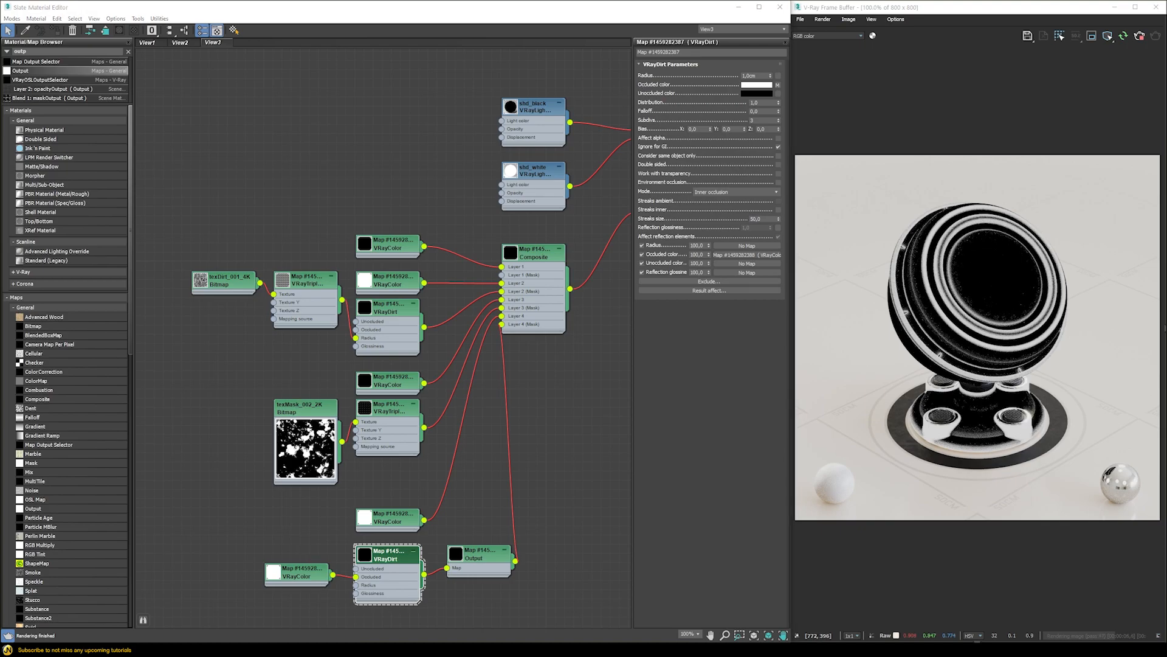
{"action": "left_click_drag", "start_coordinate": [871, 528], "coordinate": [527, 534]}
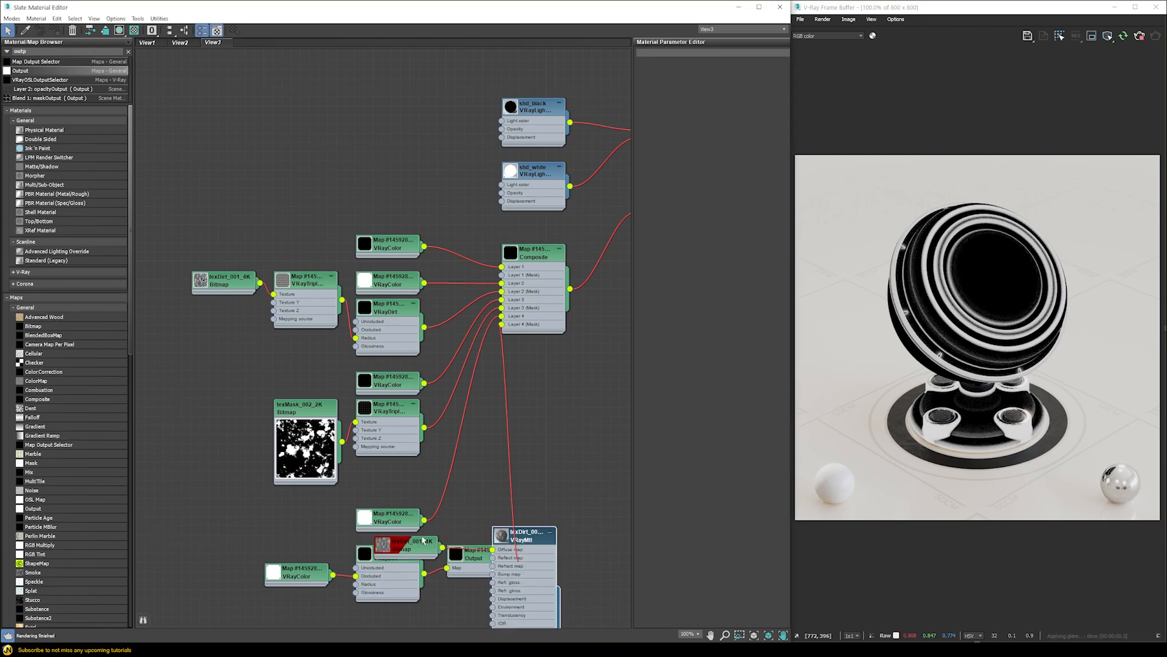
{"action": "left_click_drag", "start_coordinate": [418, 554], "coordinate": [207, 517]}
{"action": "left_click_drag", "start_coordinate": [224, 520], "coordinate": [233, 544]}
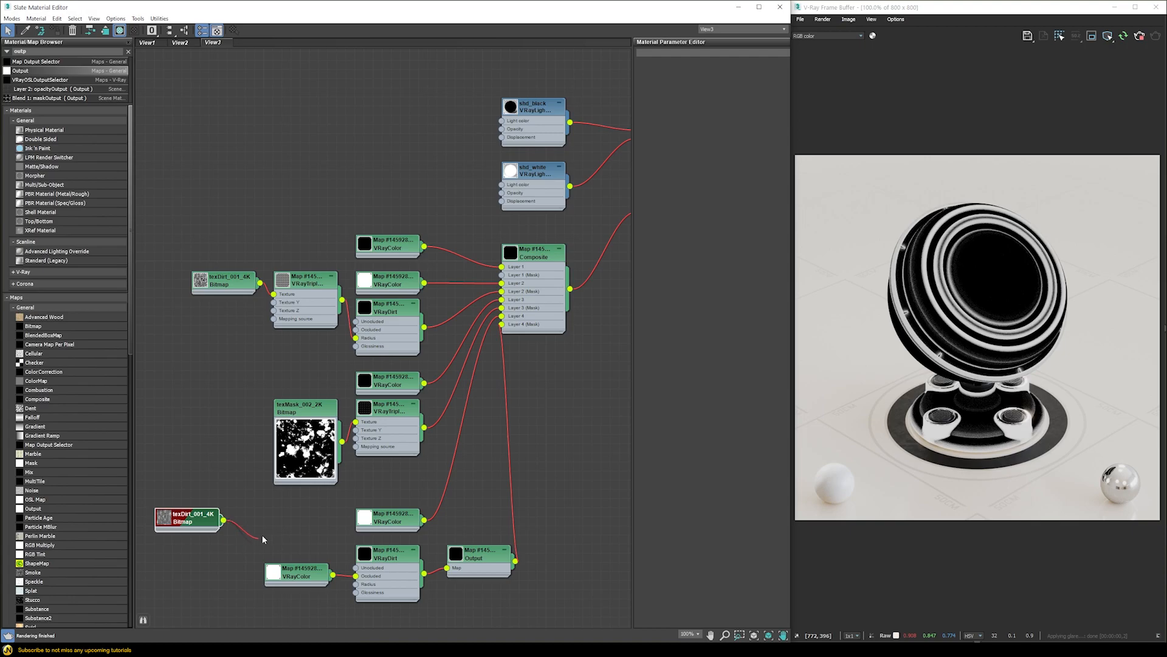
{"action": "left_click_drag", "start_coordinate": [321, 530], "coordinate": [355, 584]}
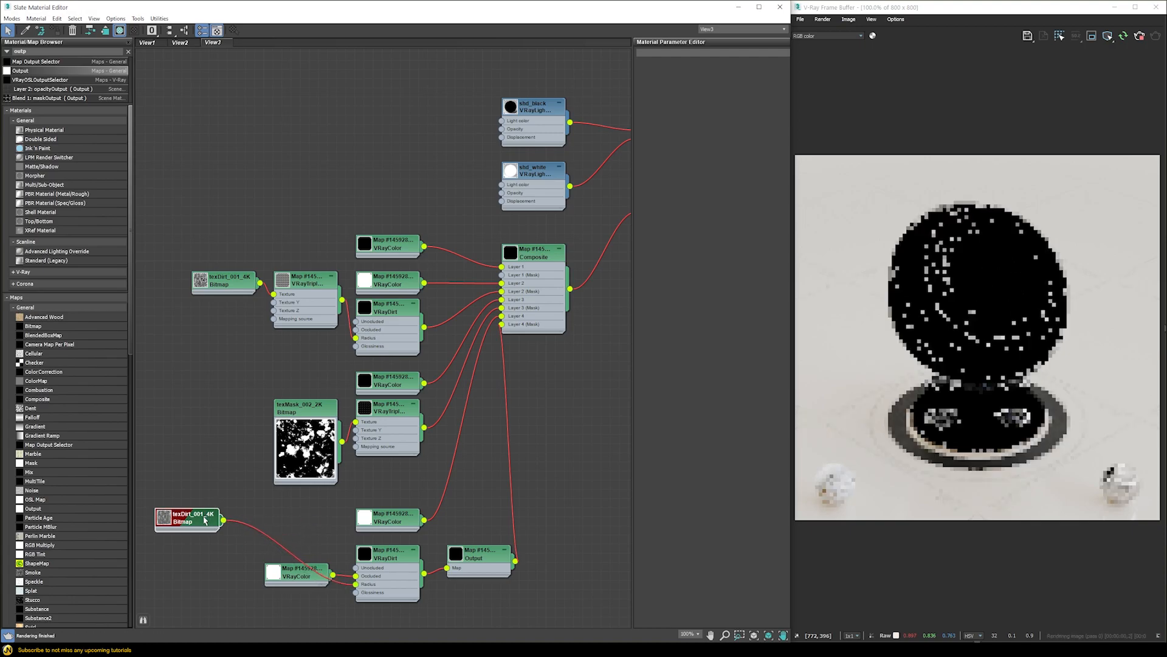
{"action": "left_click_drag", "start_coordinate": [199, 522], "coordinate": [200, 532]}
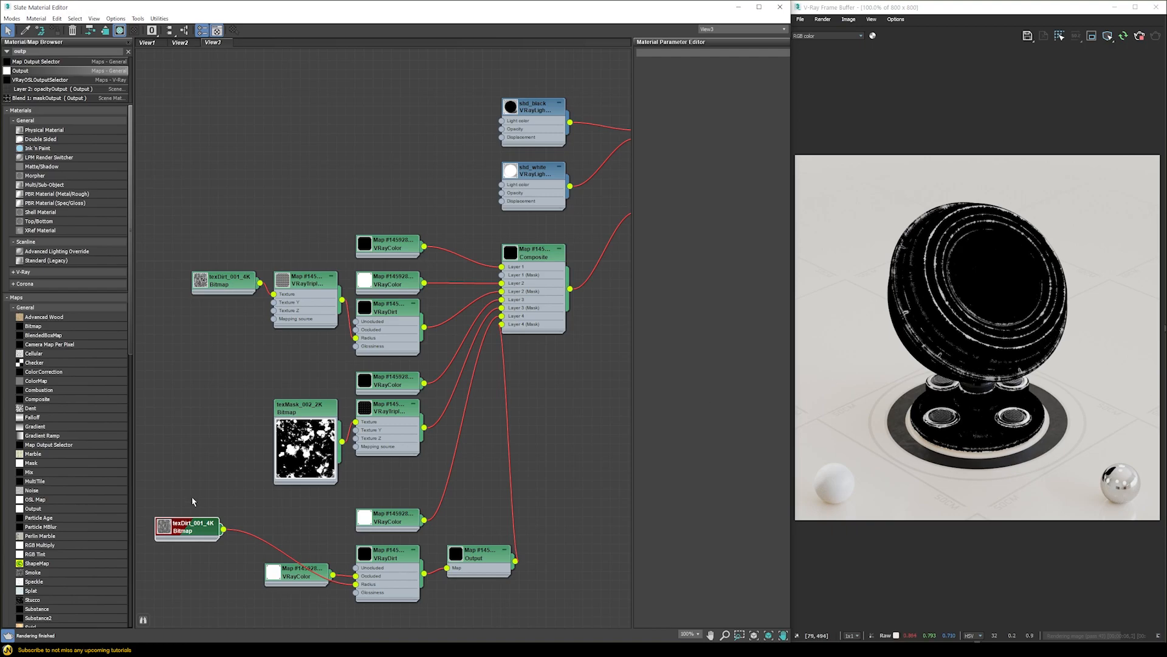
{"action": "double_click", "coordinate": [13, 53]}
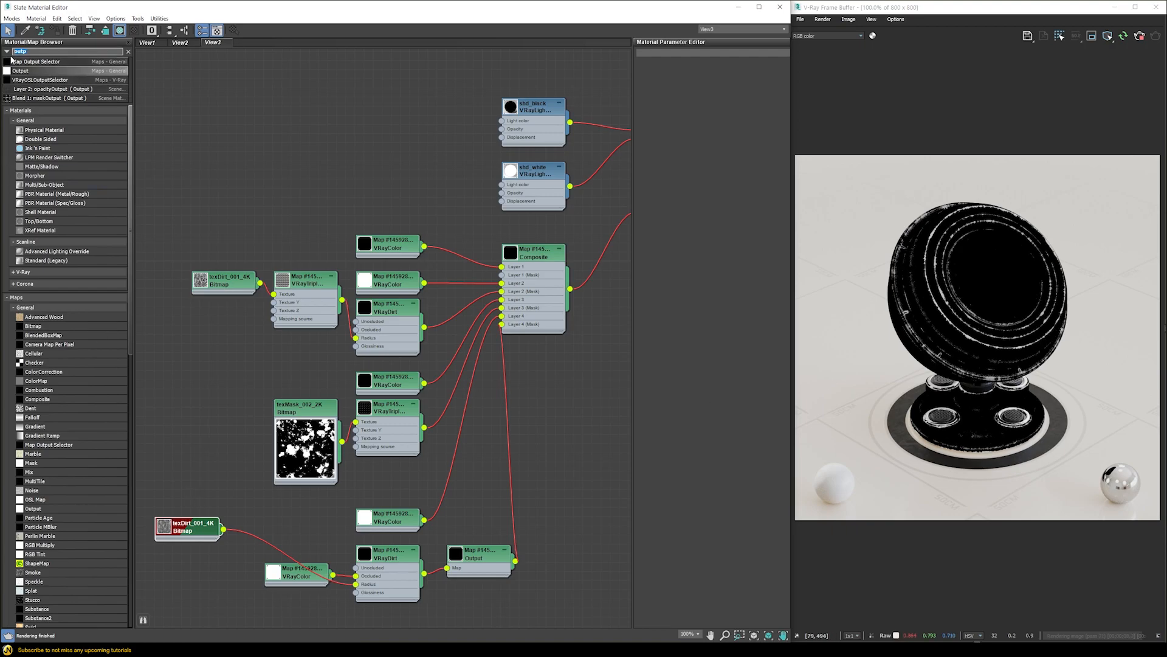
{"action": "type", "text": "vrayd"}
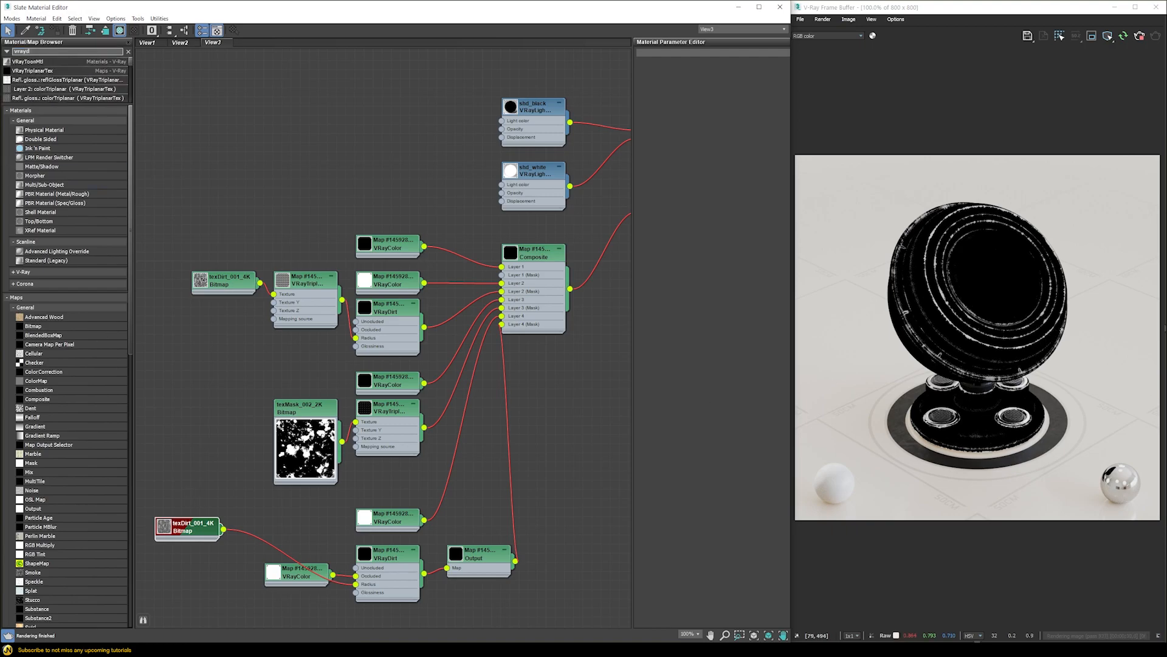
{"action": "double_click", "coordinate": [19, 62]}
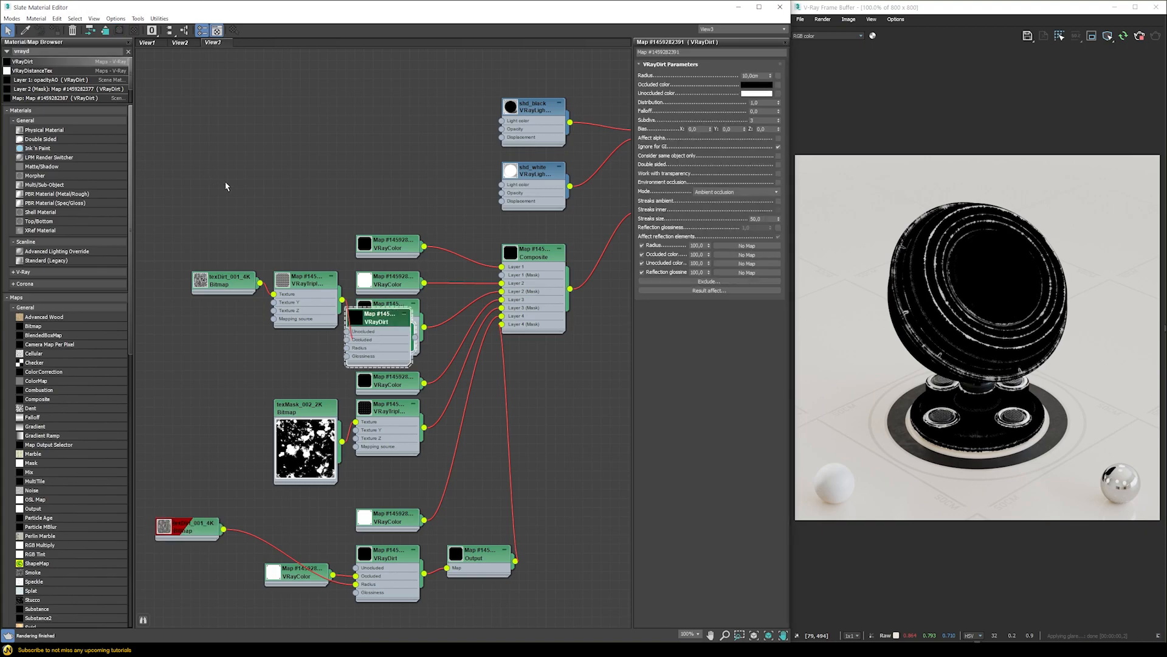
{"action": "middle_click_drag", "start_coordinate": [326, 599], "coordinate": [340, 555]}
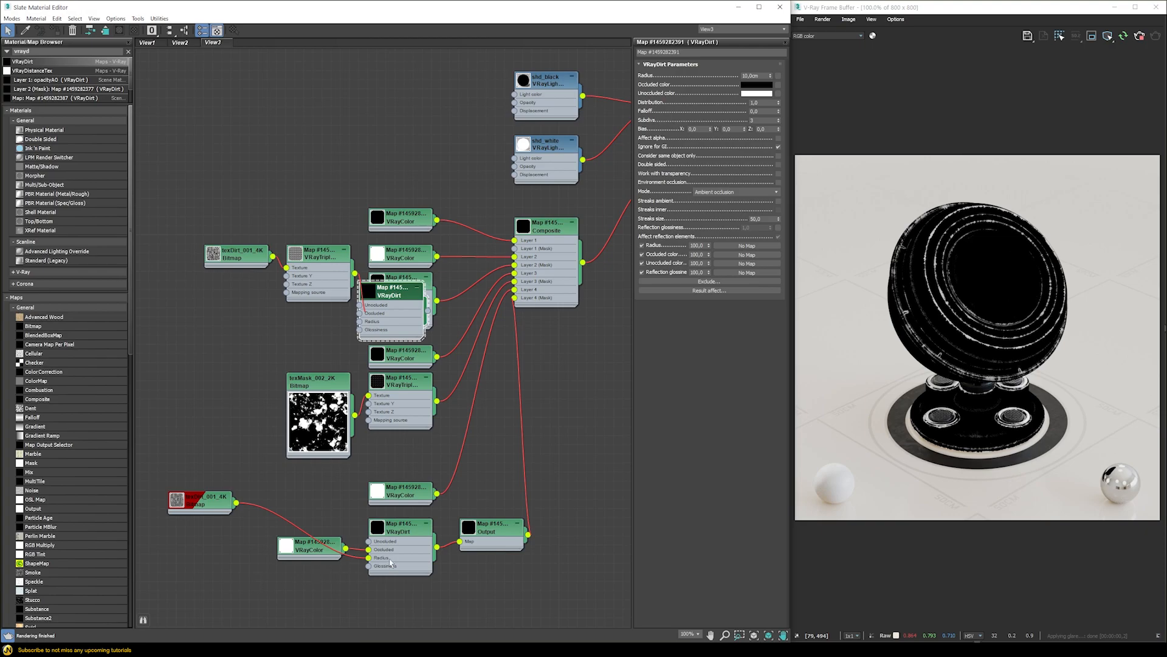
{"action": "left_click_drag", "start_coordinate": [396, 312], "coordinate": [275, 339]}
{"action": "key", "text": "Delete"}
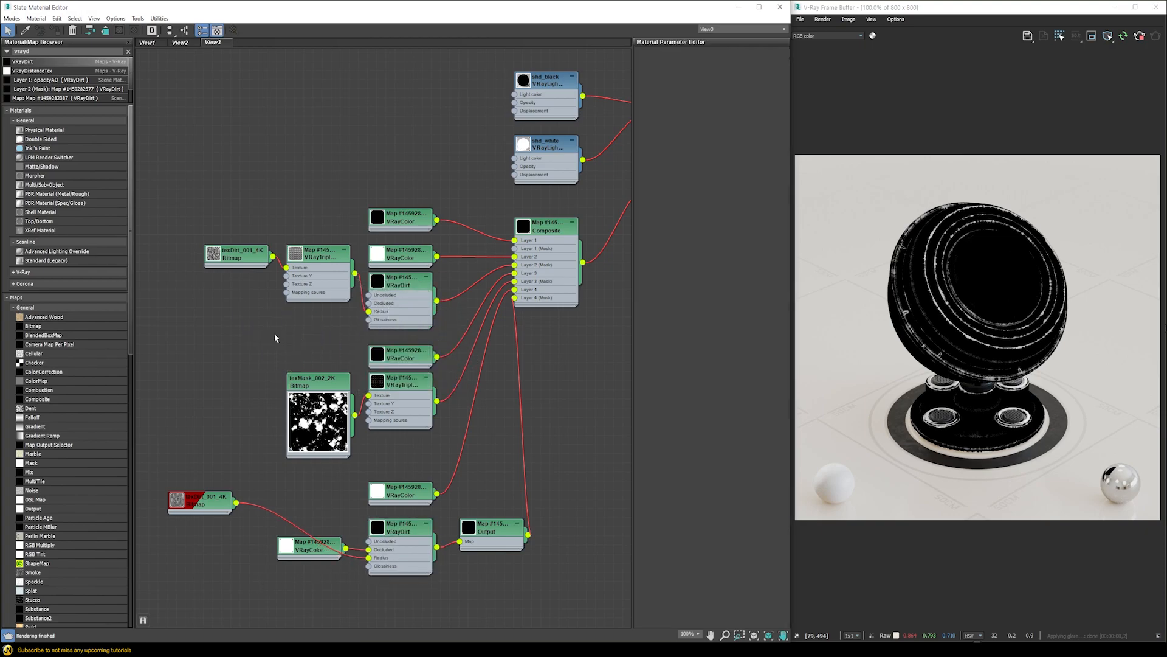
Insert a VRayTriplanarTex between the texDirt_001_4K bitmap and the Layer 4 VRayDirt's radius input, and tidy the two nodes' positions.
{"action": "left_click", "coordinate": [13, 52]}
{"action": "type", "text": "vraytr"}
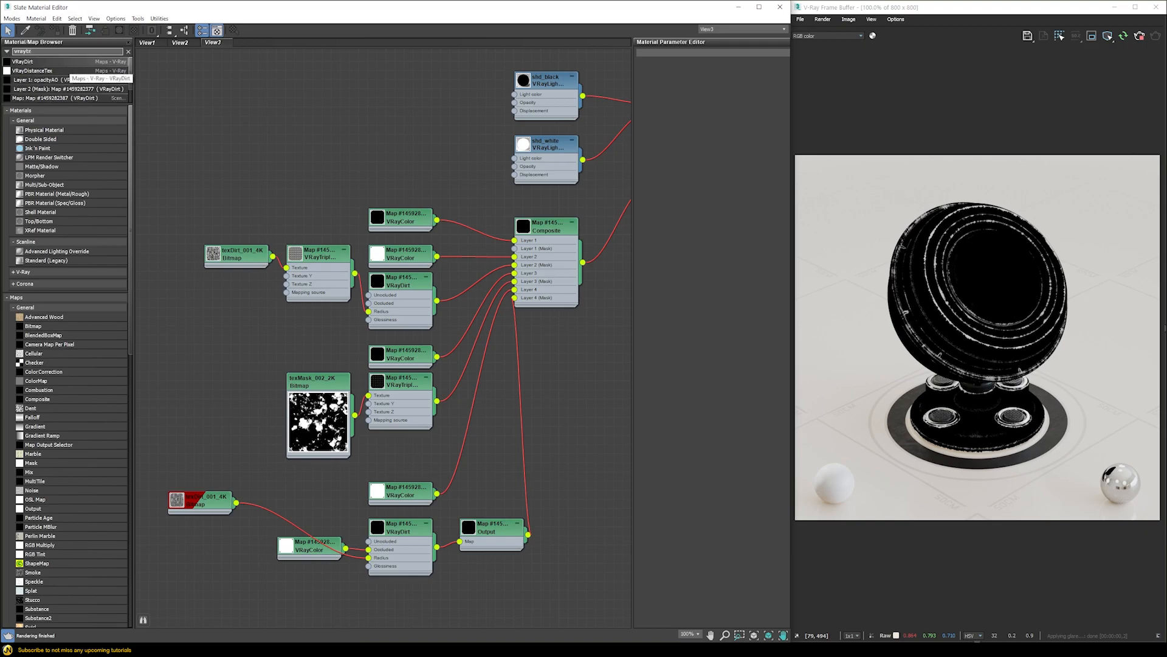
{"action": "double_click", "coordinate": [70, 66]}
{"action": "left_click_drag", "start_coordinate": [357, 313], "coordinate": [260, 599]}
{"action": "middle_click_drag", "start_coordinate": [221, 540], "coordinate": [246, 470]}
{"action": "left_click_drag", "start_coordinate": [260, 433], "coordinate": [256, 544]}
{"action": "left_click_drag", "start_coordinate": [286, 550], "coordinate": [393, 478]}
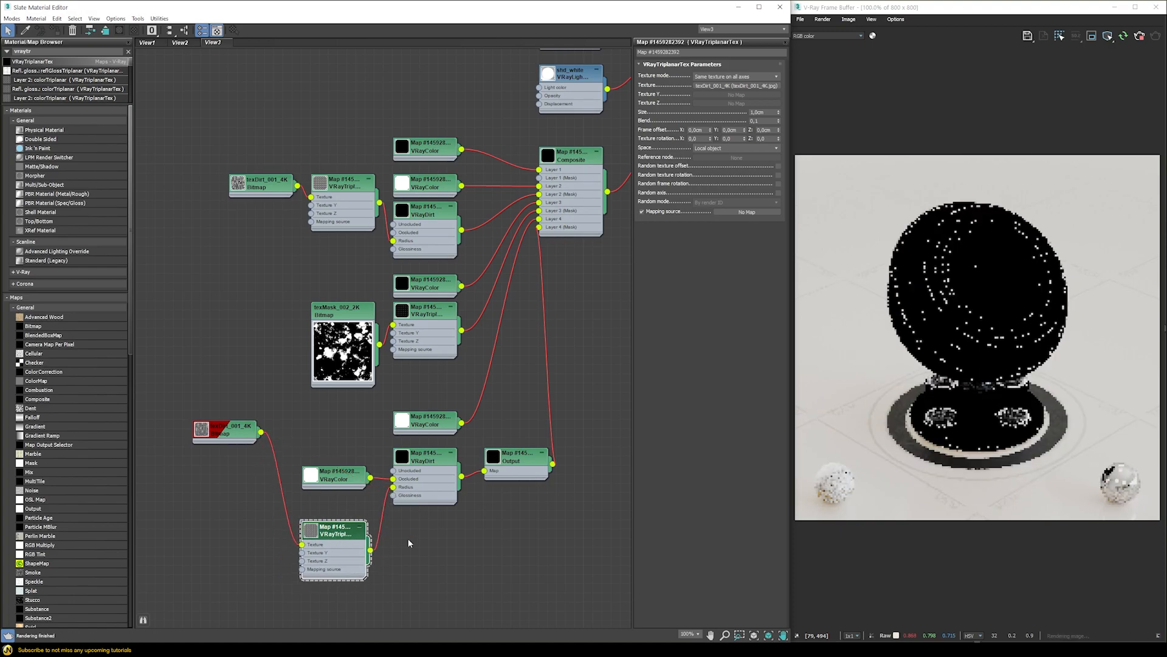
{"action": "mouse_move", "coordinate": [356, 533]}
{"action": "left_mouse_down"}
{"action": "mouse_move", "coordinate": [354, 505]}
{"action": "mouse_move", "coordinate": [353, 515]}
{"action": "left_mouse_up"}
{"action": "left_click_drag", "start_coordinate": [226, 430], "coordinate": [228, 503]}
Enable random texture offset on the new VRayTriplanarTex and set its size to 50 cm after comparing it with 75 cm.
{"action": "double_click", "coordinate": [228, 503]}
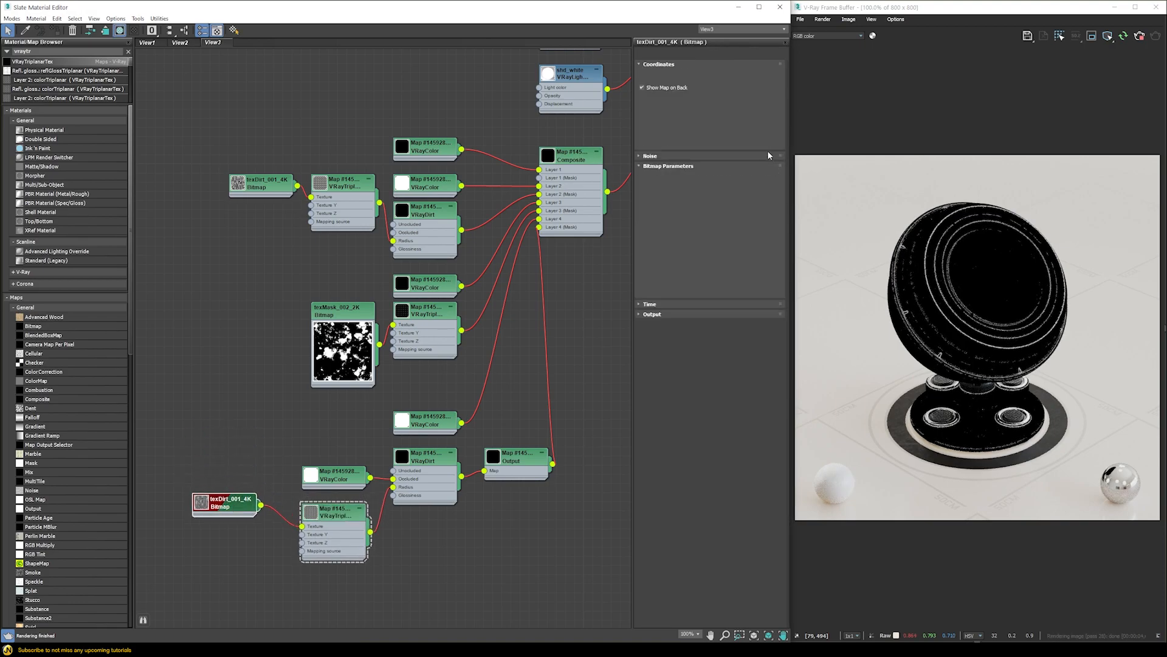
{"action": "double_click", "coordinate": [333, 512]}
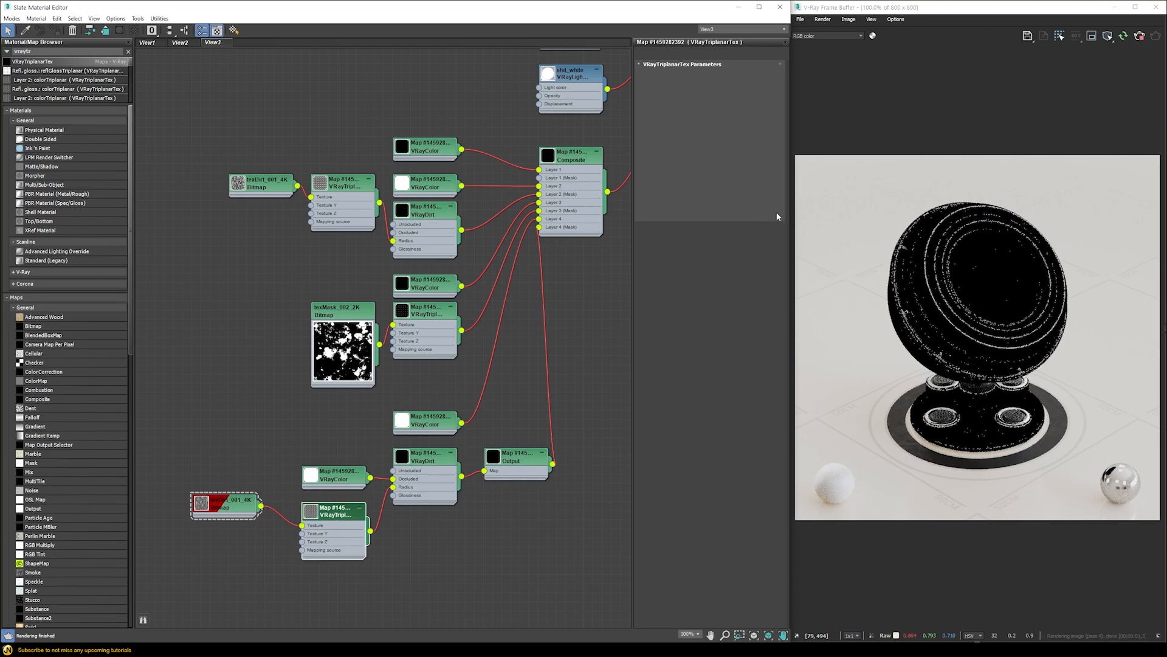
{"action": "left_click", "coordinate": [778, 166]}
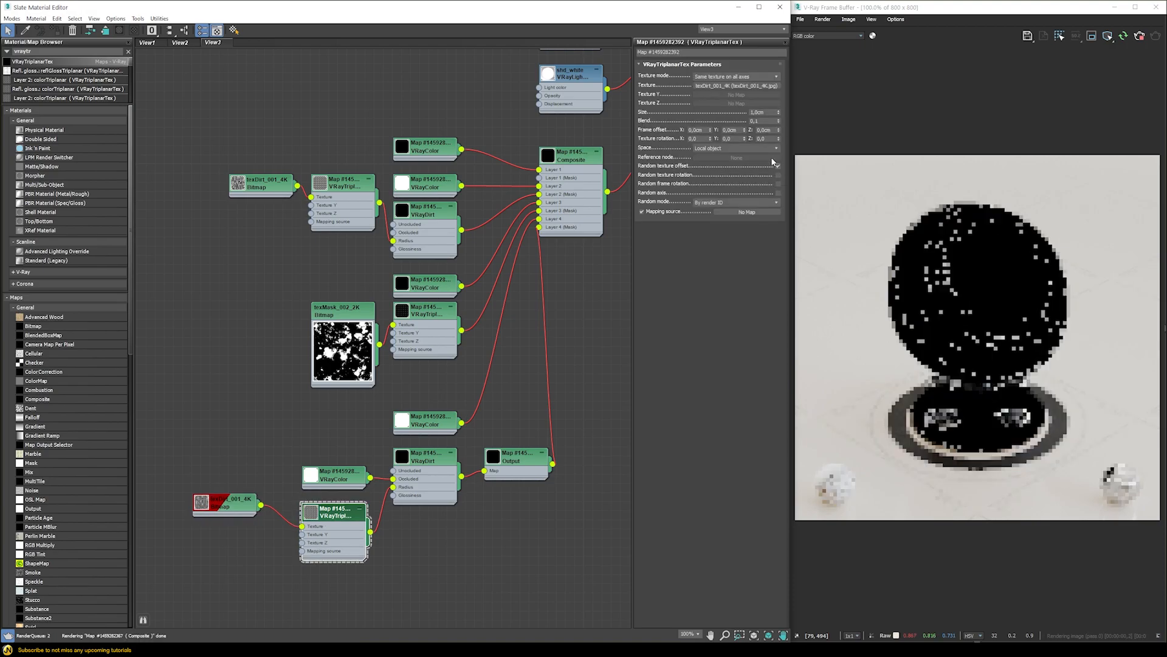
{"action": "double_click", "coordinate": [760, 112]}
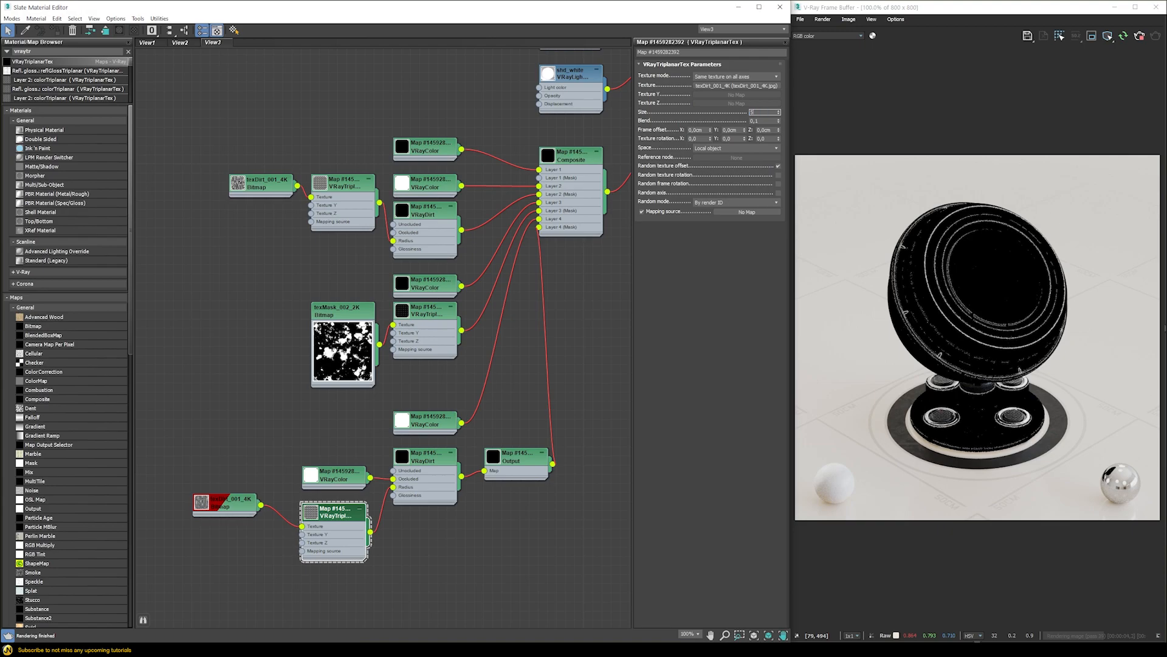
{"action": "type", "text": "50"}
{"action": "key", "text": "Return"}
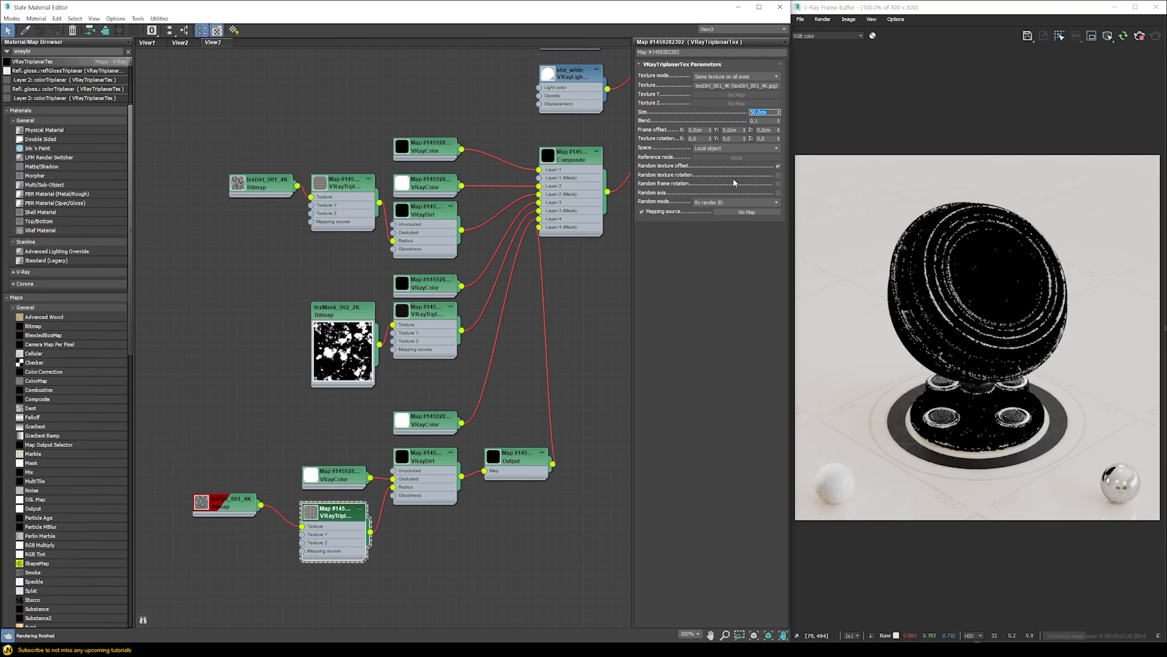
{"action": "type", "text": "75"}
{"action": "key", "text": "Return"}
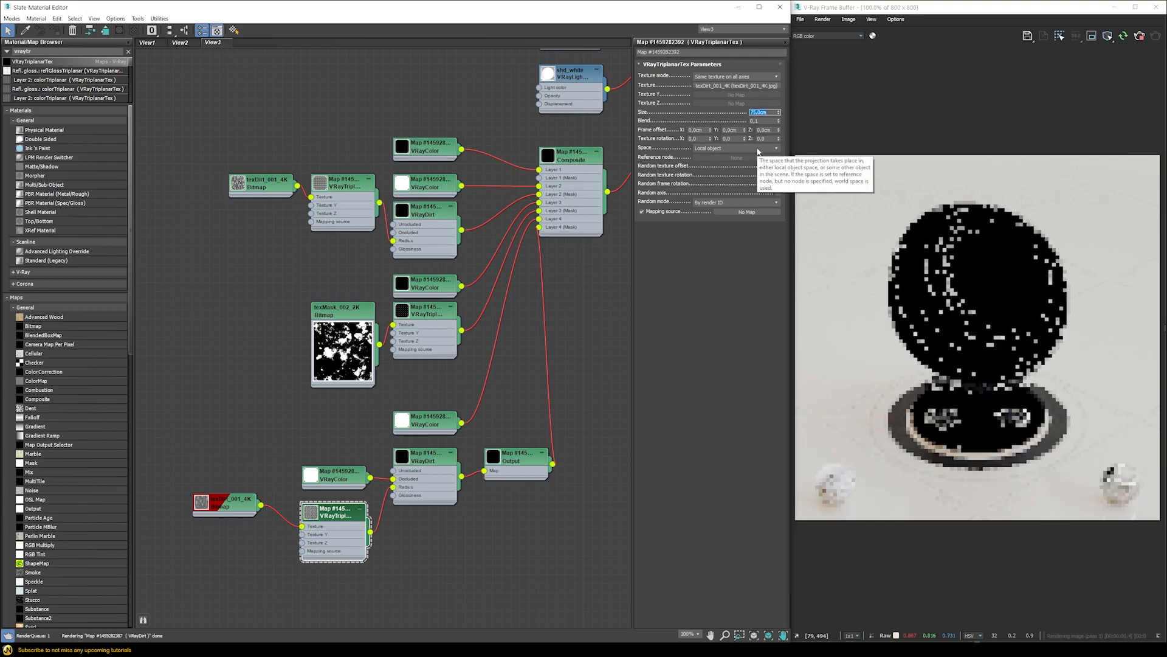
{"action": "type", "text": "50"}
{"action": "key", "text": "Return"}
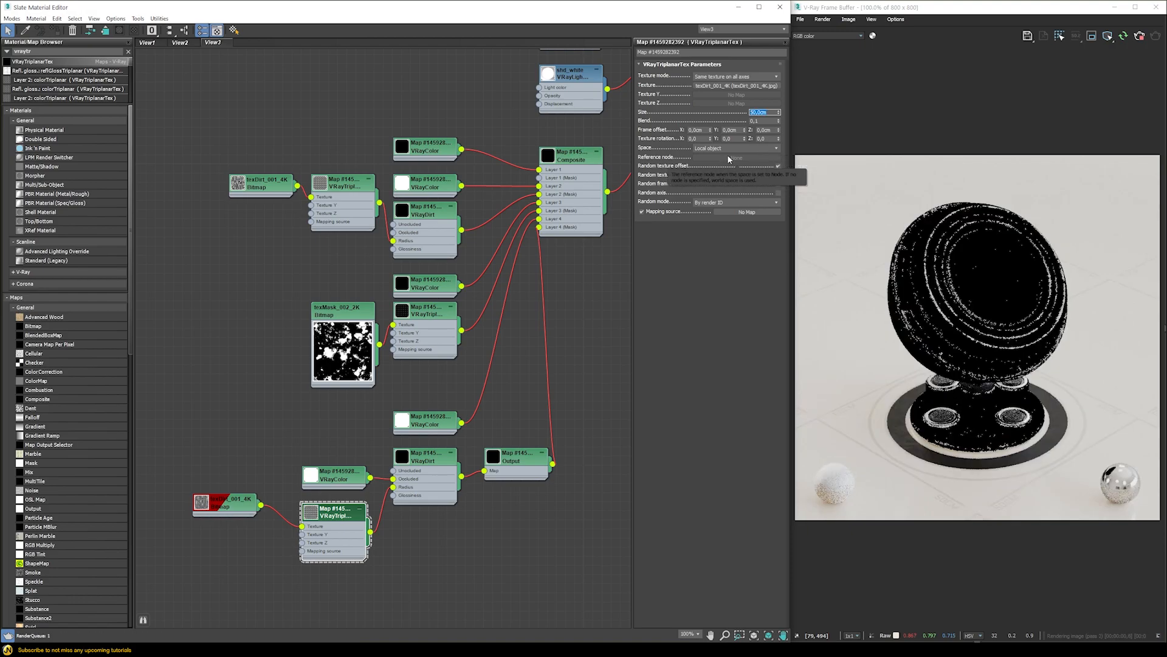
Set the Layer 4 VRayDirt's radius to 3 cm after comparing 2 cm and 4 cm.
{"action": "double_click", "coordinate": [411, 467]}
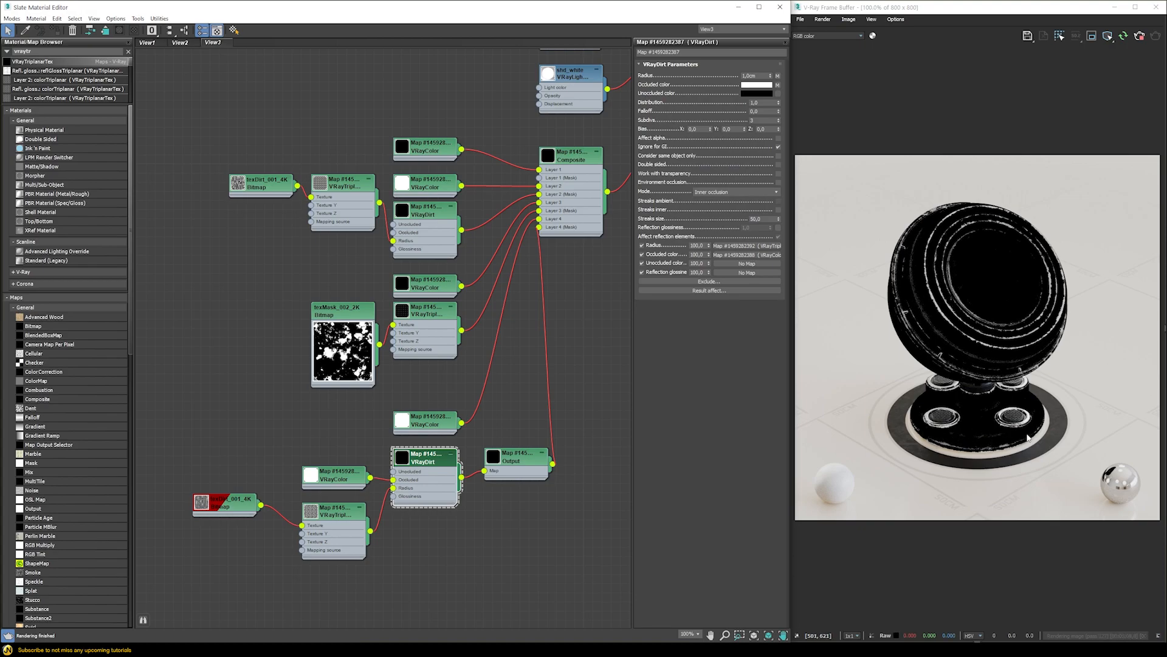
{"action": "left_click_drag", "start_coordinate": [757, 75], "coordinate": [724, 80]}
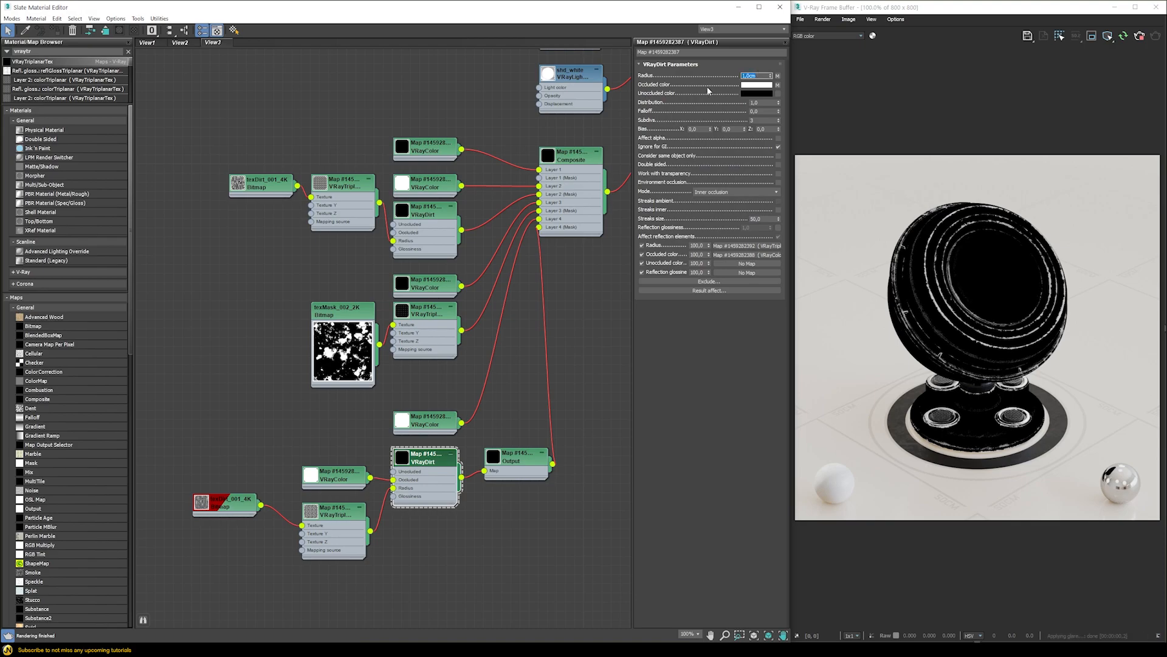
{"action": "type", "text": "2"}
{"action": "key", "text": "Return"}
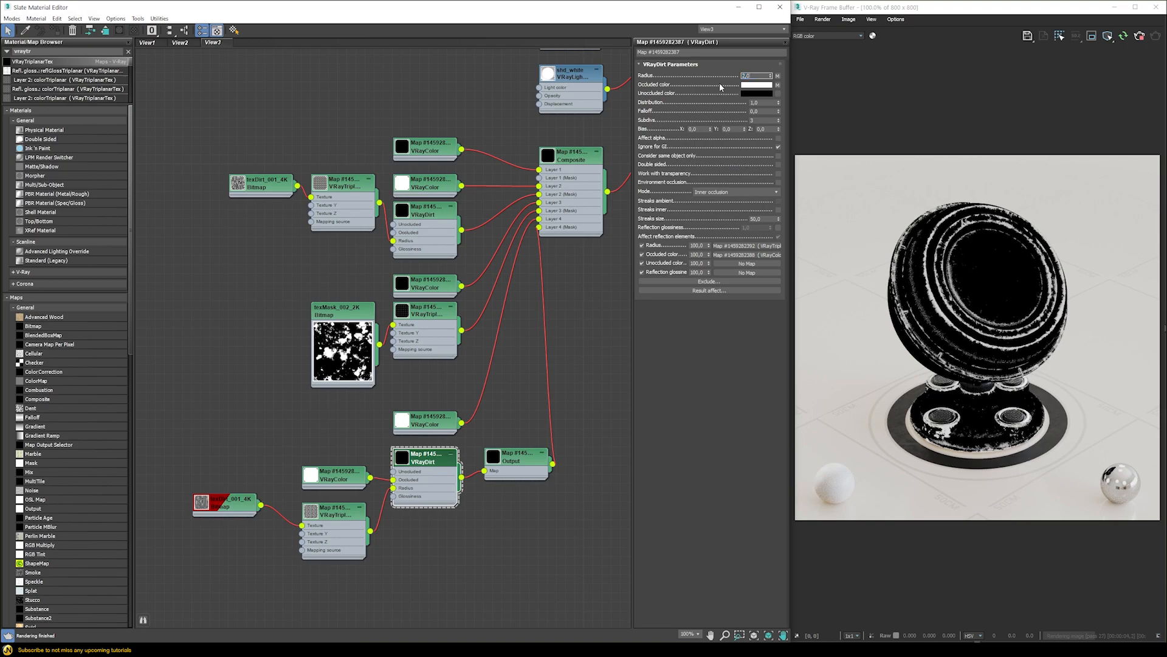
{"action": "type", "text": "3"}
{"action": "key", "text": "Return"}
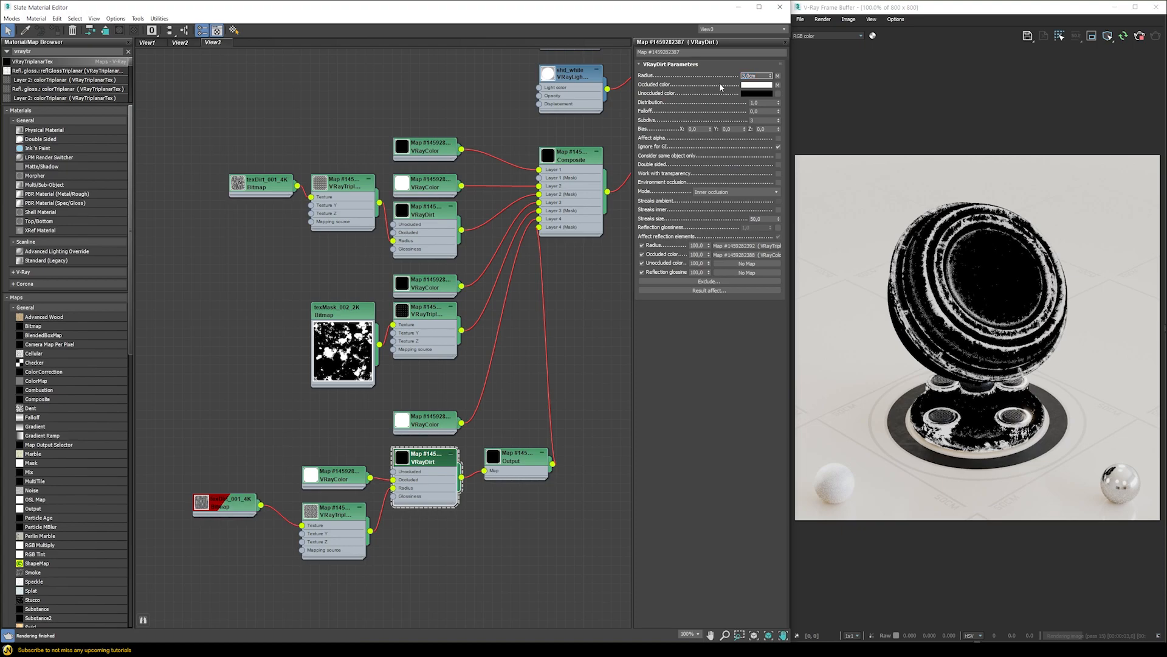
{"action": "type", "text": "4"}
{"action": "key", "text": "Return"}
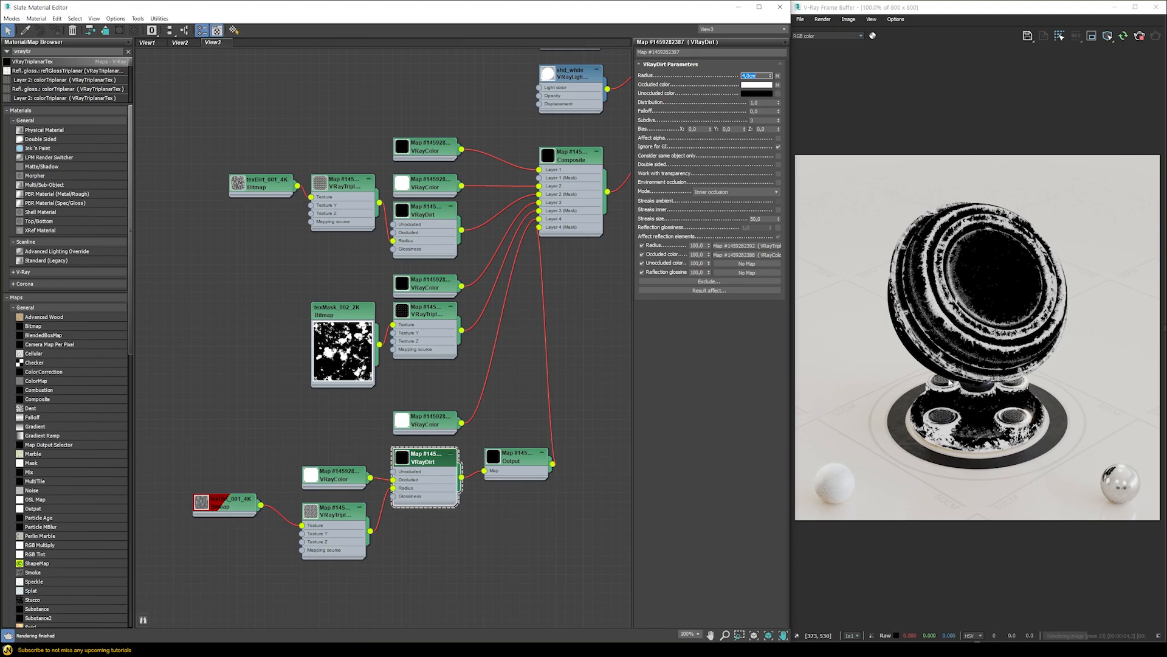
{"action": "type", "text": "3"}
{"action": "key", "text": "Return"}
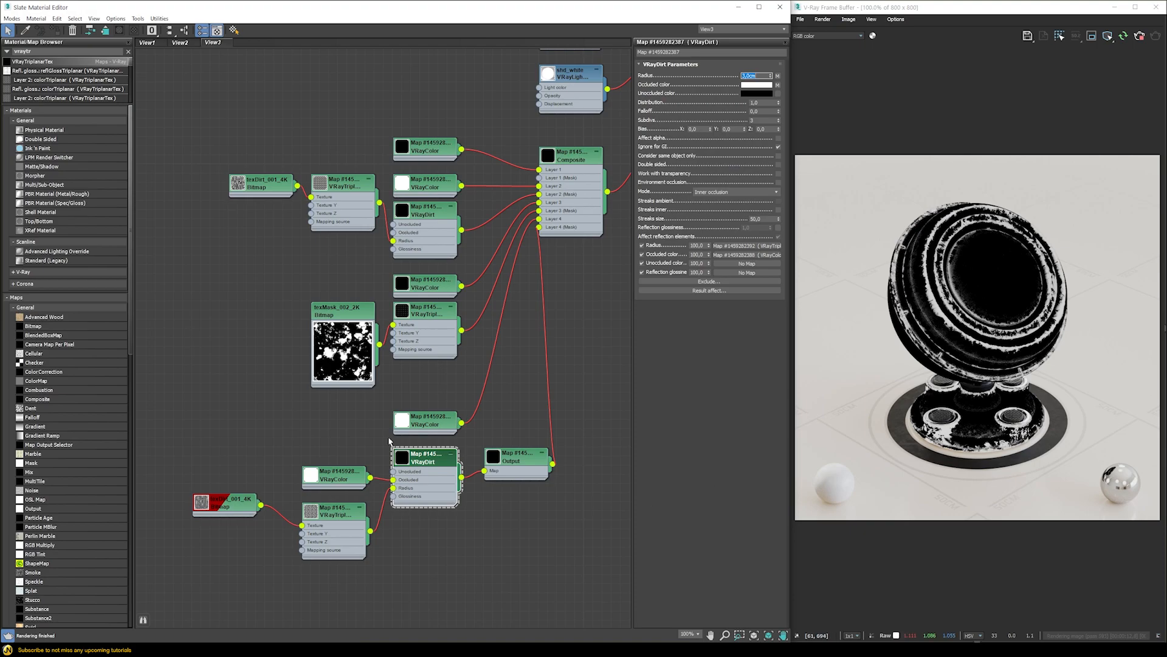
Set the opacity of the Composite's Layer 3 and Layer 2 to 100.
{"action": "left_click", "coordinate": [570, 155]}
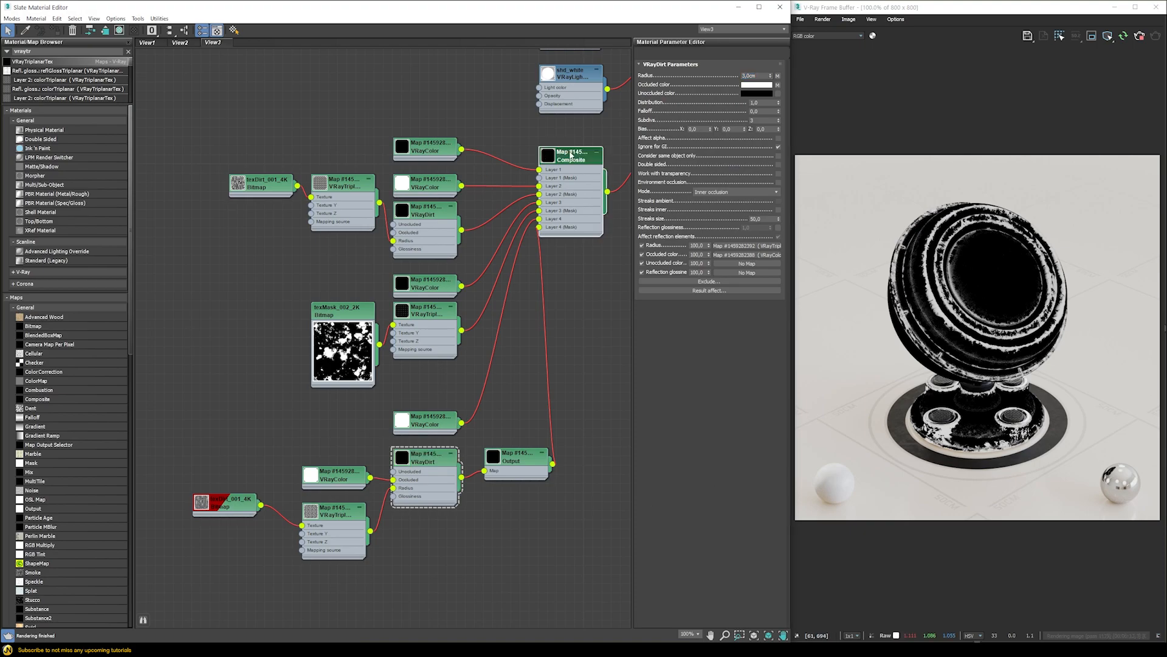
{"action": "double_click", "coordinate": [570, 155]}
{"action": "double_click", "coordinate": [731, 127]}
{"action": "type", "text": "100"}
{"action": "key", "text": "Return"}
{"action": "double_click", "coordinate": [732, 160]}
{"action": "type", "text": "100"}
{"action": "key", "text": "Return"}
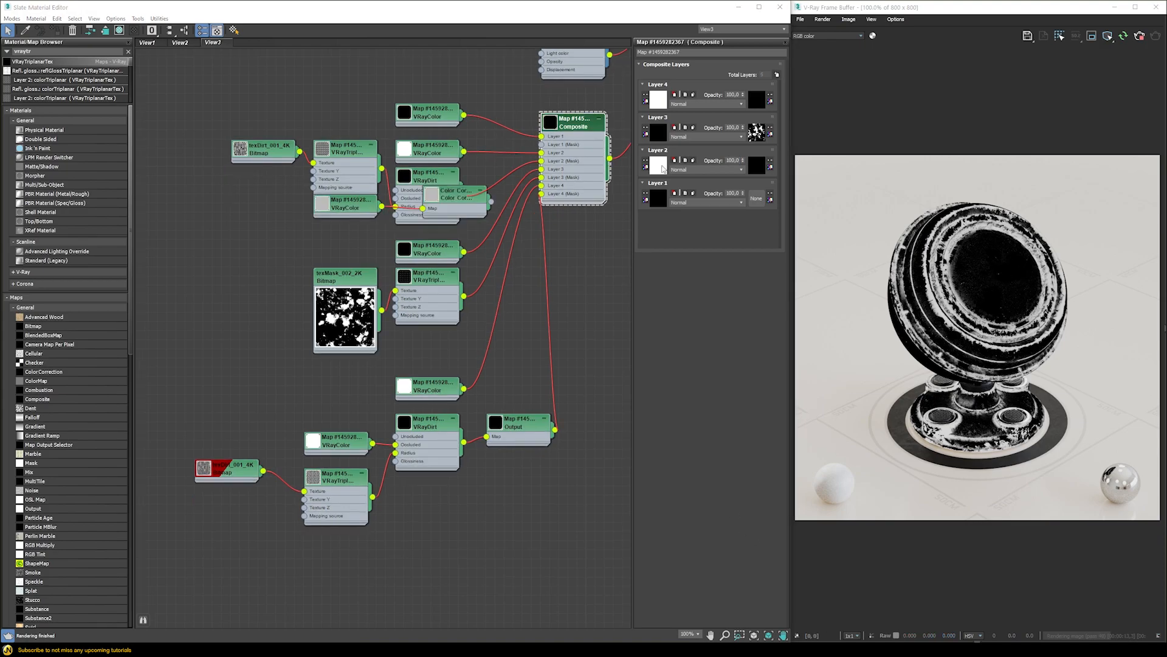
Add a Layer 5 to the Composite, assign a VRayColor as its texture, and place the node below the Layer 4 nodes.
{"action": "left_click", "coordinate": [777, 74]}
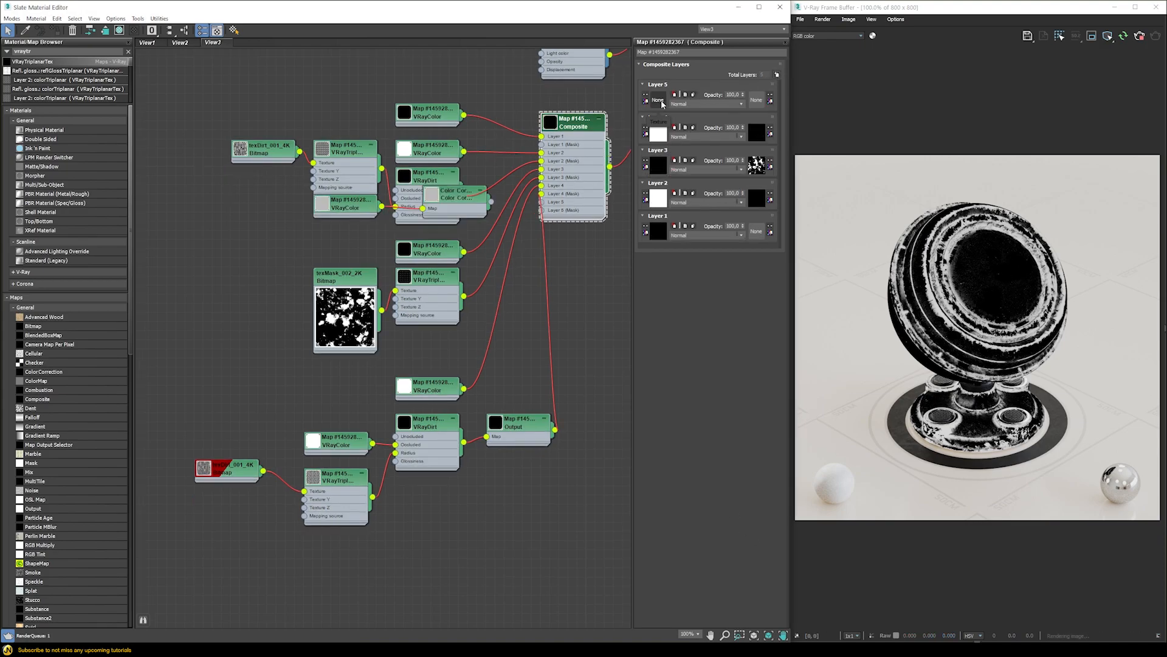
{"action": "left_click", "coordinate": [658, 100]}
{"action": "type", "text": "vrayc"}
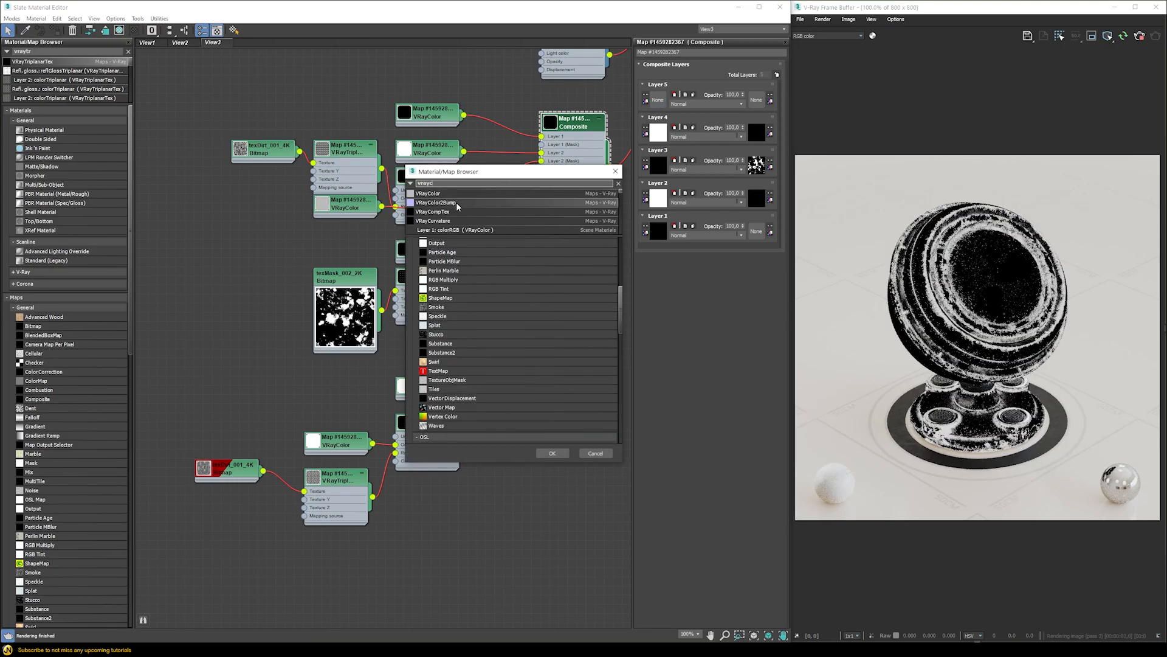
{"action": "double_click", "coordinate": [437, 194]}
{"action": "left_click_drag", "start_coordinate": [508, 524], "coordinate": [504, 563]}
Change the Layer 5 VRayColor to pure white.
{"action": "left_click", "coordinate": [661, 105]}
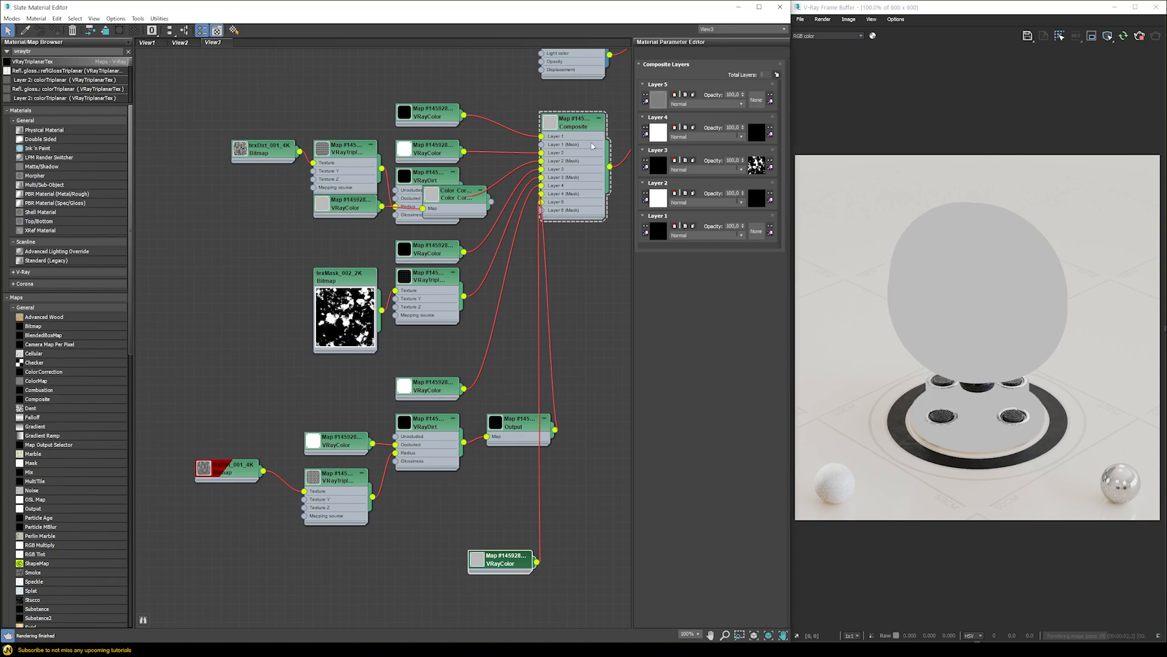
{"action": "left_click", "coordinate": [755, 139]}
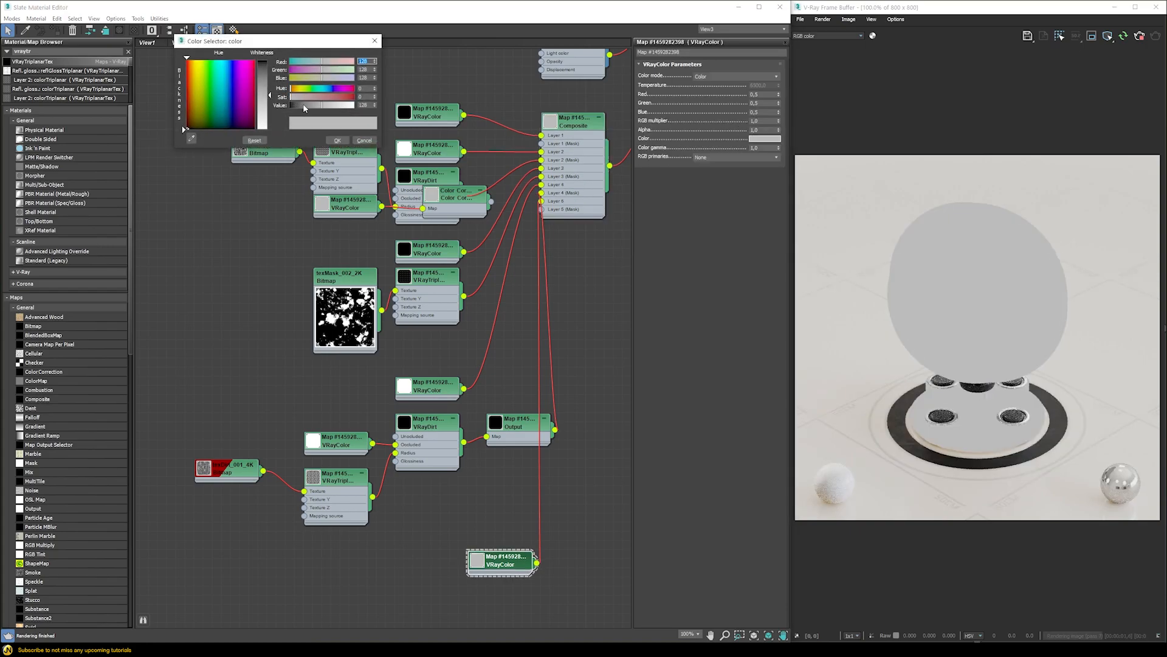
{"action": "left_click_drag", "start_coordinate": [304, 105], "coordinate": [359, 105]}
{"action": "left_click", "coordinate": [336, 140]}
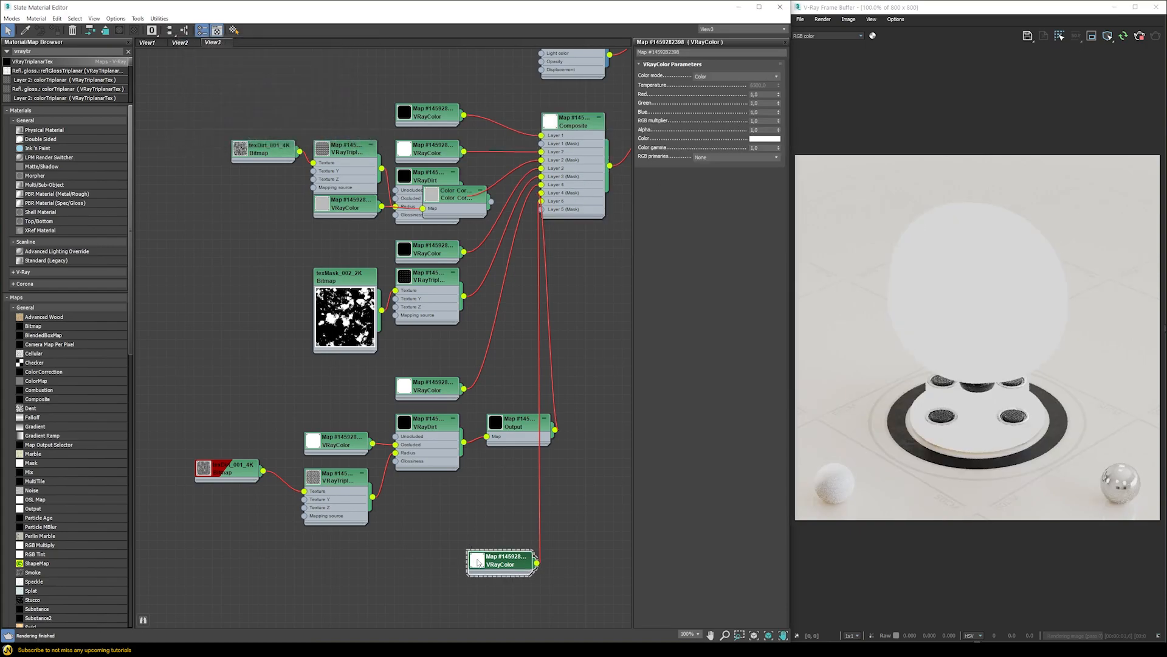
Set the opacity of the Composite's Layers 4, 3 and 2 to 0 to isolate Layer 5.
{"action": "left_click", "coordinate": [586, 126]}
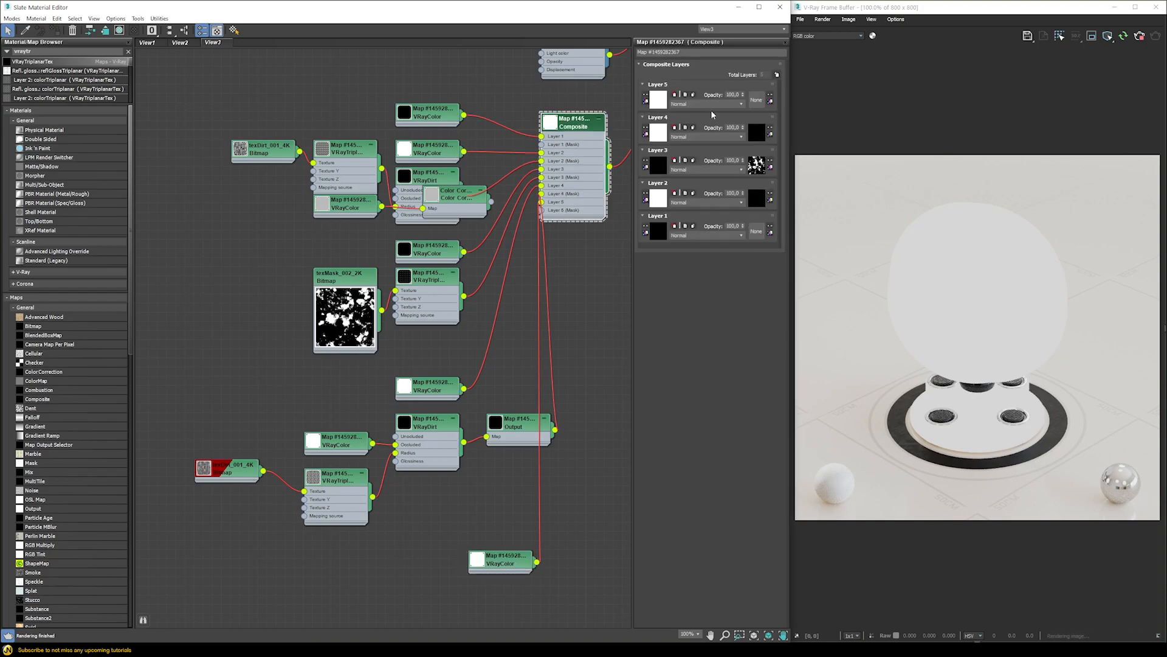
{"action": "double_click", "coordinate": [733, 127]}
{"action": "type", "text": "0"}
{"action": "key", "text": "Tab"}
{"action": "type", "text": "0"}
{"action": "key", "text": "Tab"}
{"action": "type", "text": "0"}
{"action": "key", "text": "Return"}
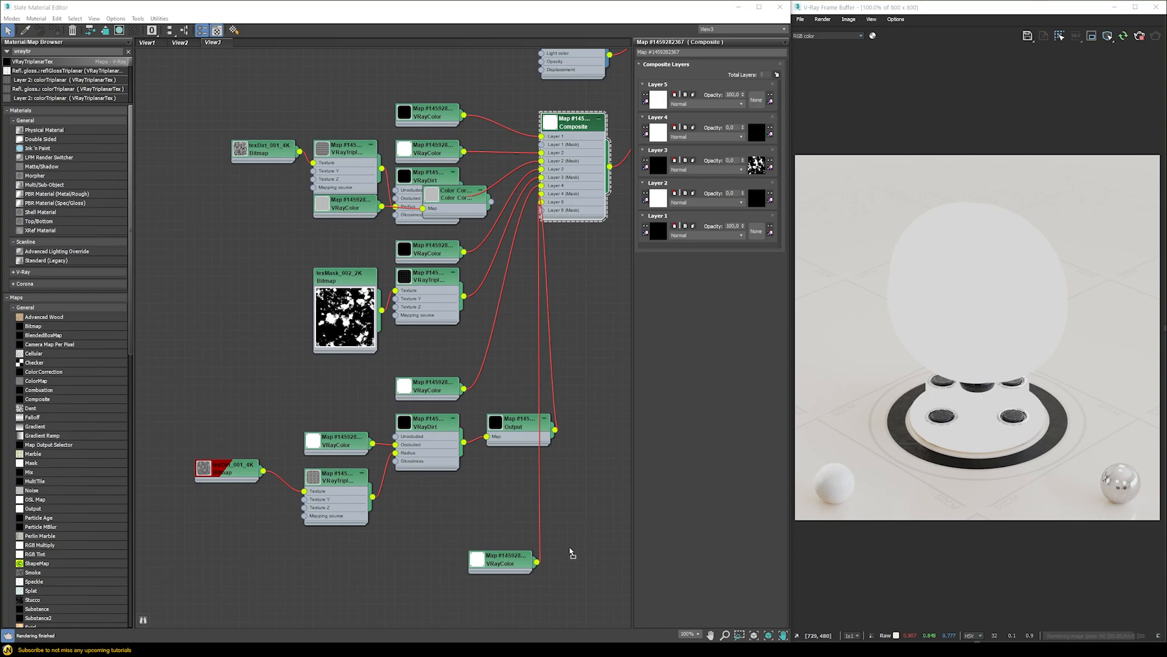
Add the texMask_001_2K bitmap beside the Layer 5 VRayColor and feed it into a new VRayTriplanarTex.
{"action": "left_click_drag", "start_coordinate": [569, 551], "coordinate": [317, 572]}
{"action": "double_click", "coordinate": [400, 555]}
{"action": "mouse_move", "coordinate": [412, 577]}
{"action": "left_mouse_down"}
{"action": "mouse_move", "coordinate": [417, 594]}
{"action": "mouse_move", "coordinate": [415, 558]}
{"action": "left_mouse_up"}
{"action": "double_click", "coordinate": [417, 594]}
{"action": "left_click_drag", "start_coordinate": [382, 604], "coordinate": [424, 576]}
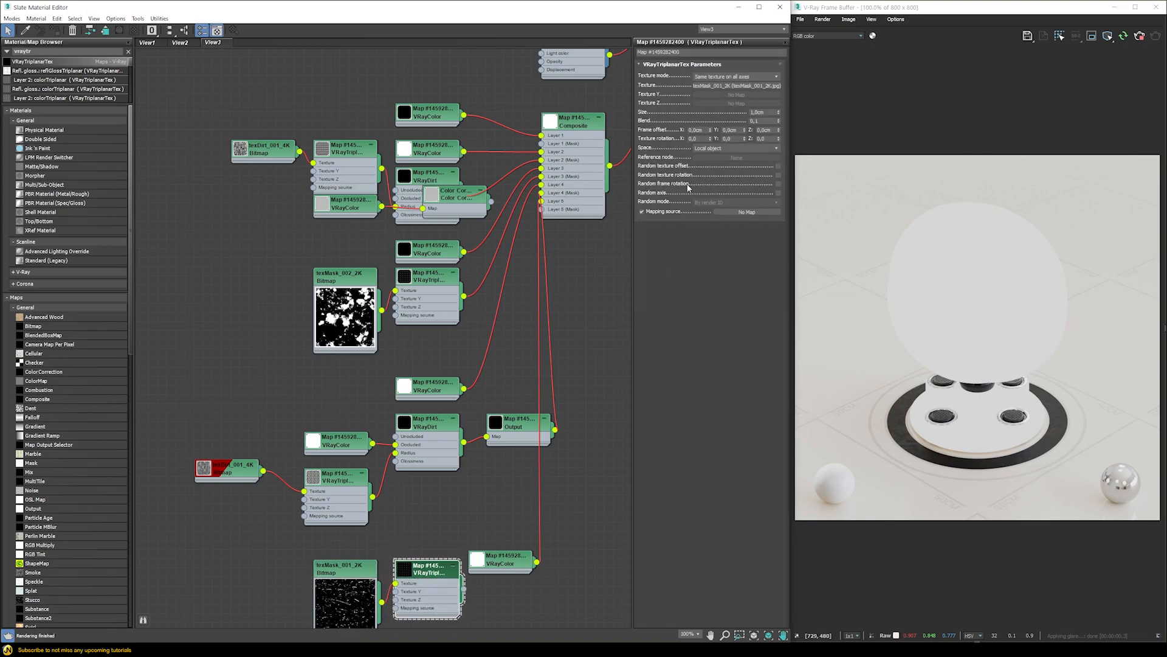
Enable random texture offset on the texMask_001_2K VRayTriplanarTex and instance it as the Composite's Layer 5 mask.
{"action": "left_click", "coordinate": [779, 165]}
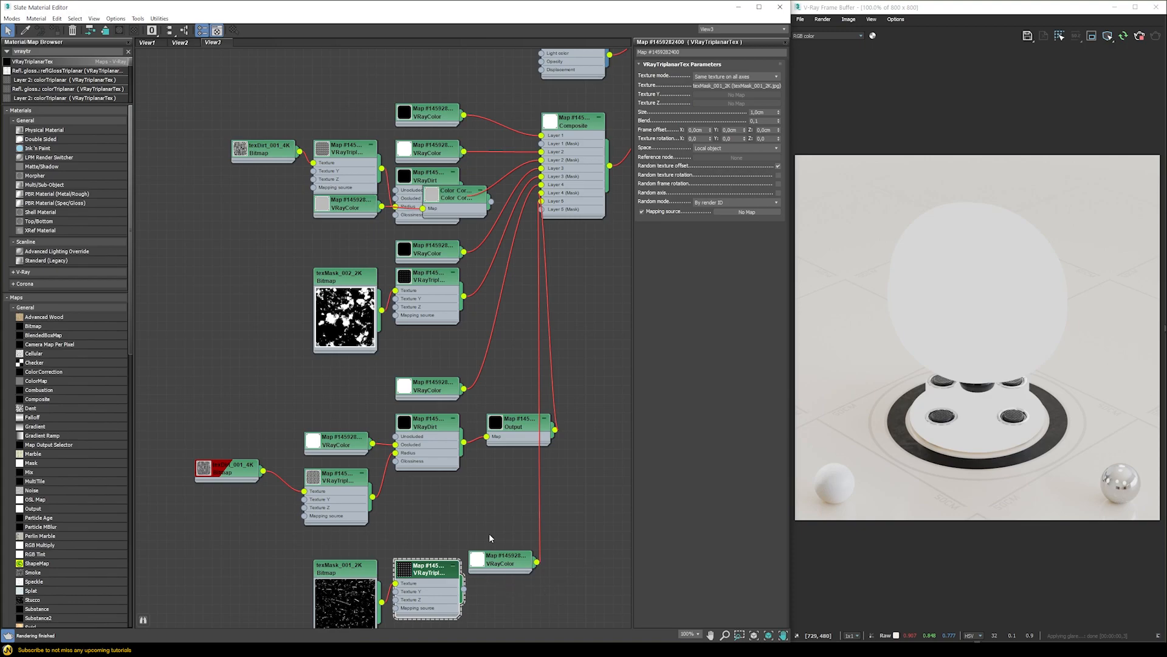
{"action": "left_click", "coordinate": [591, 145]}
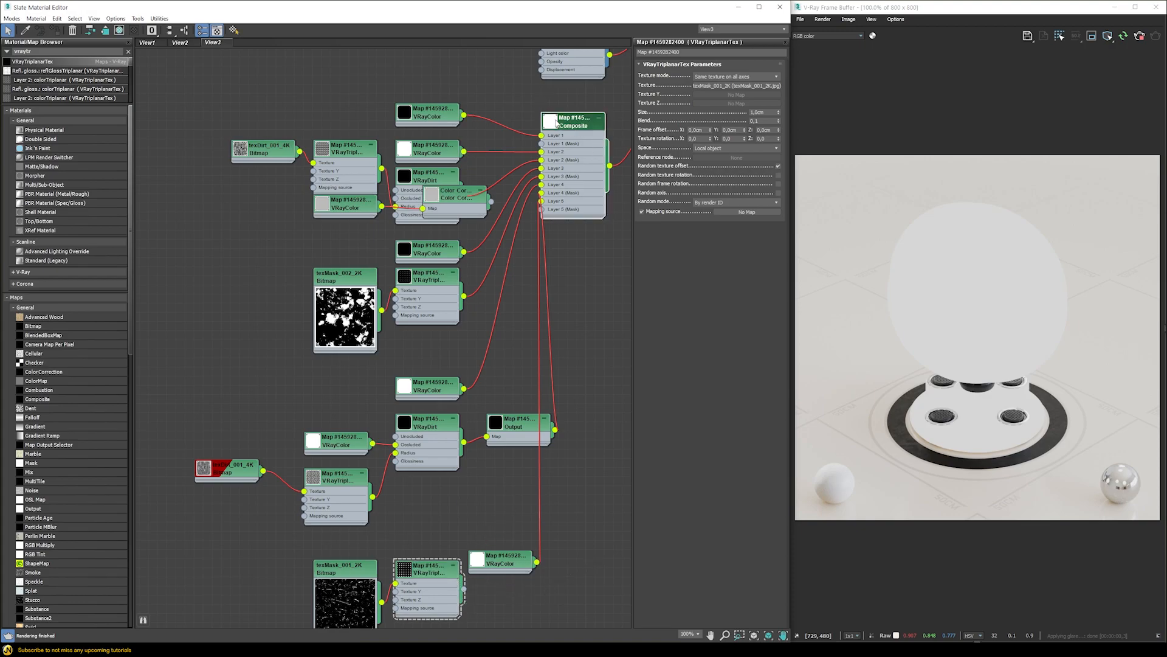
{"action": "double_click", "coordinate": [556, 121]}
{"action": "left_click_drag", "start_coordinate": [464, 588], "coordinate": [756, 101]}
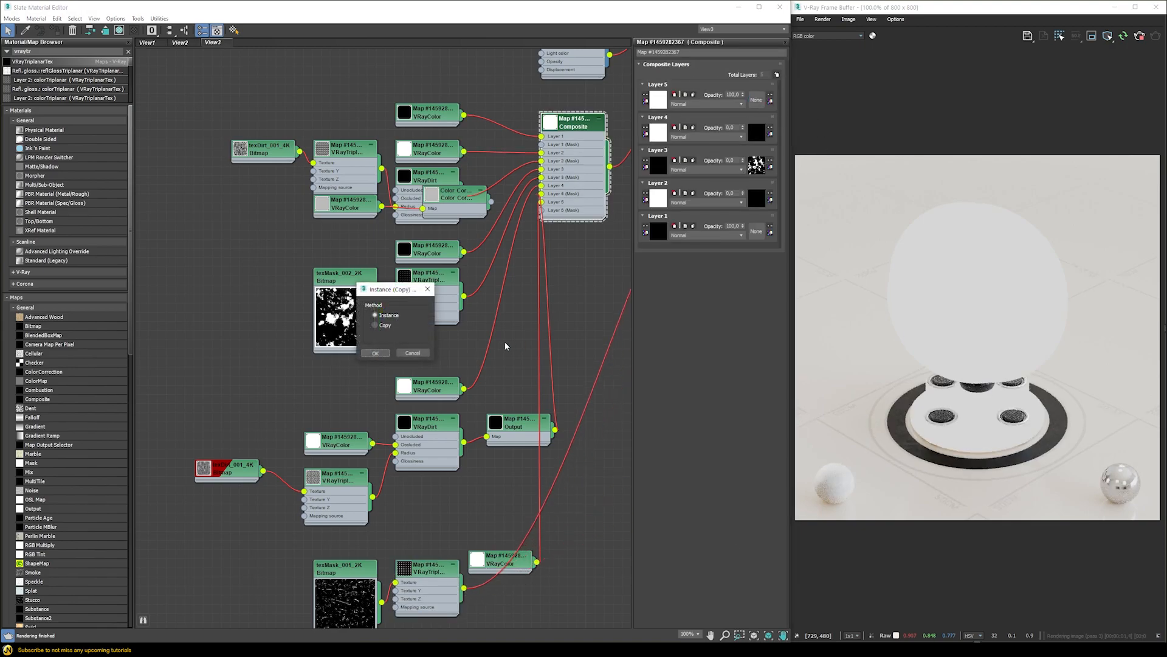
{"action": "left_click", "coordinate": [377, 353]}
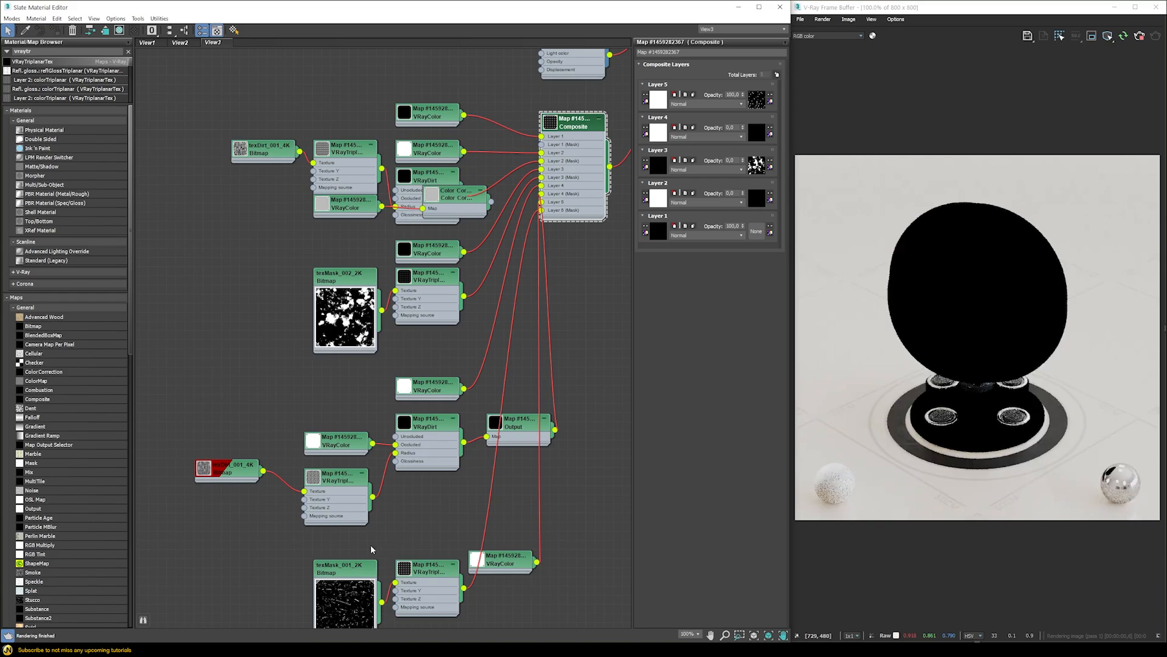
Test sizes of 75 and 100 cm on the texMask_001_2K VRayTriplanarTex and settle on 125 cm.
{"action": "left_click", "coordinate": [343, 576]}
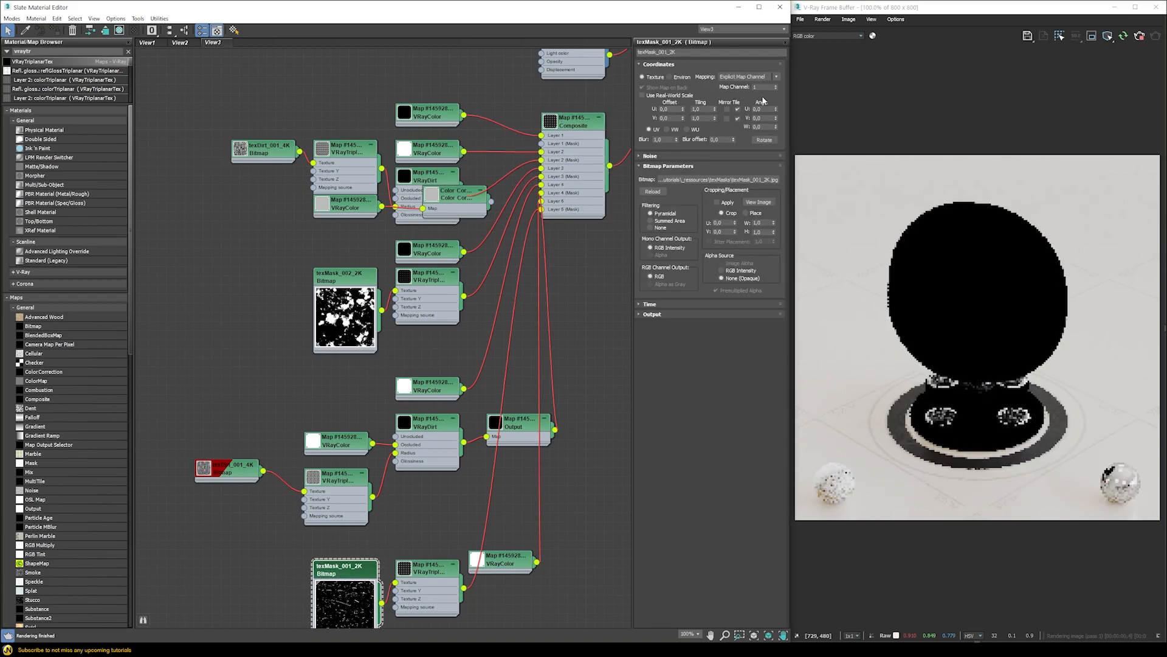
{"action": "double_click", "coordinate": [429, 566]}
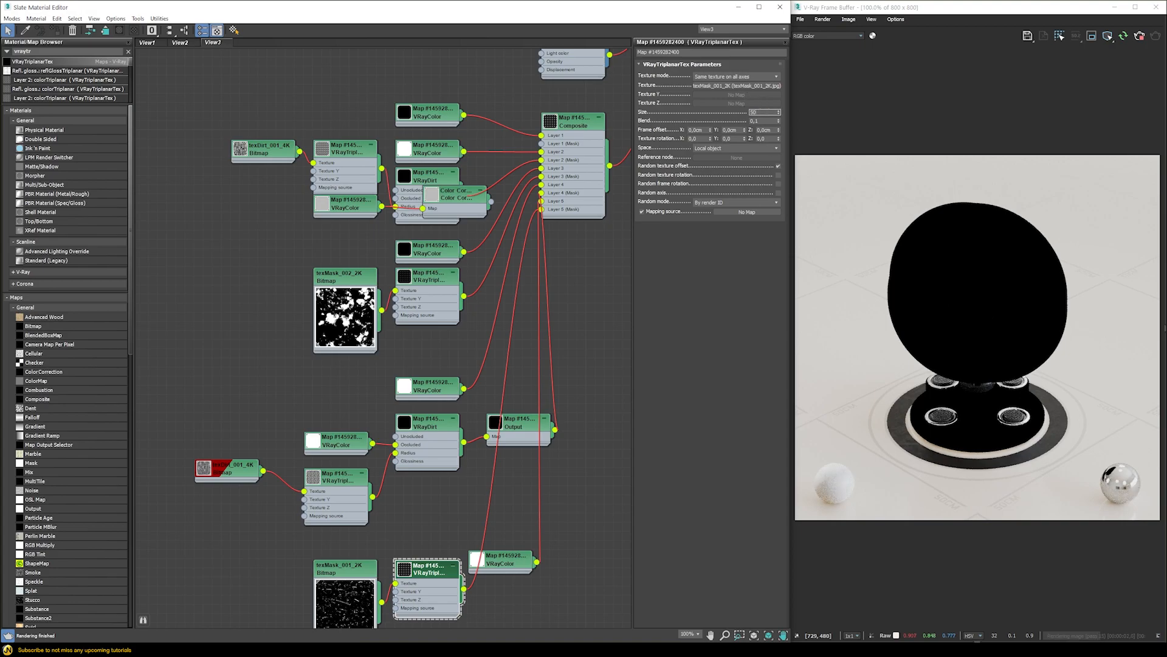
{"action": "type", "text": "75"}
{"action": "key", "text": "Return"}
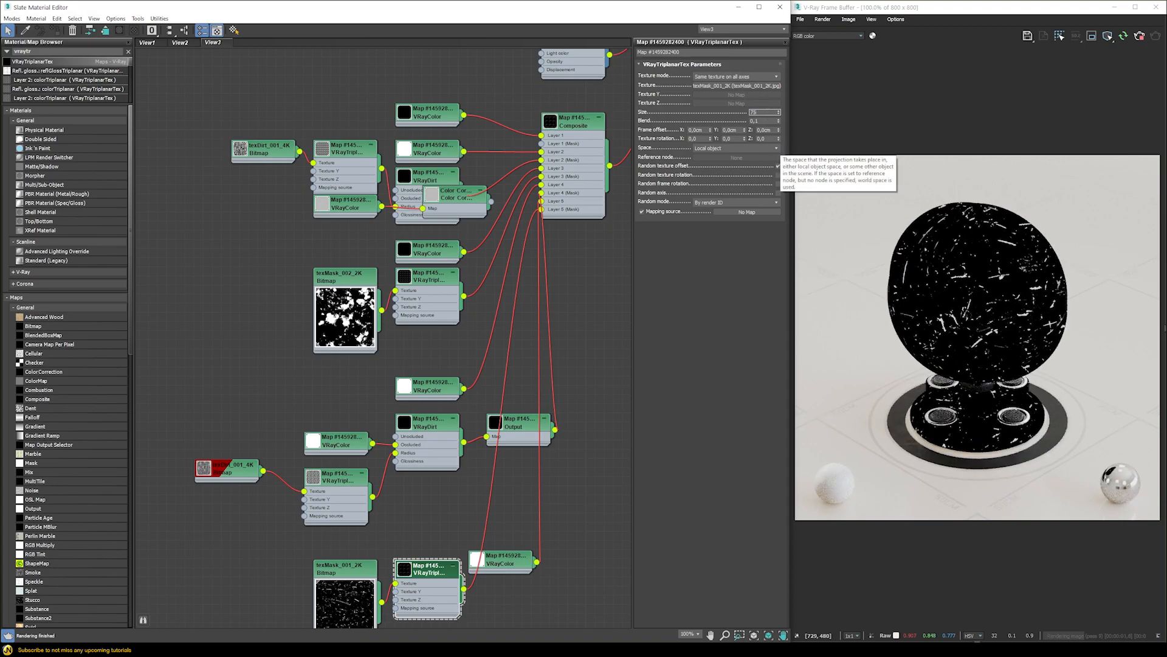
{"action": "type", "text": "100"}
{"action": "key", "text": "Return"}
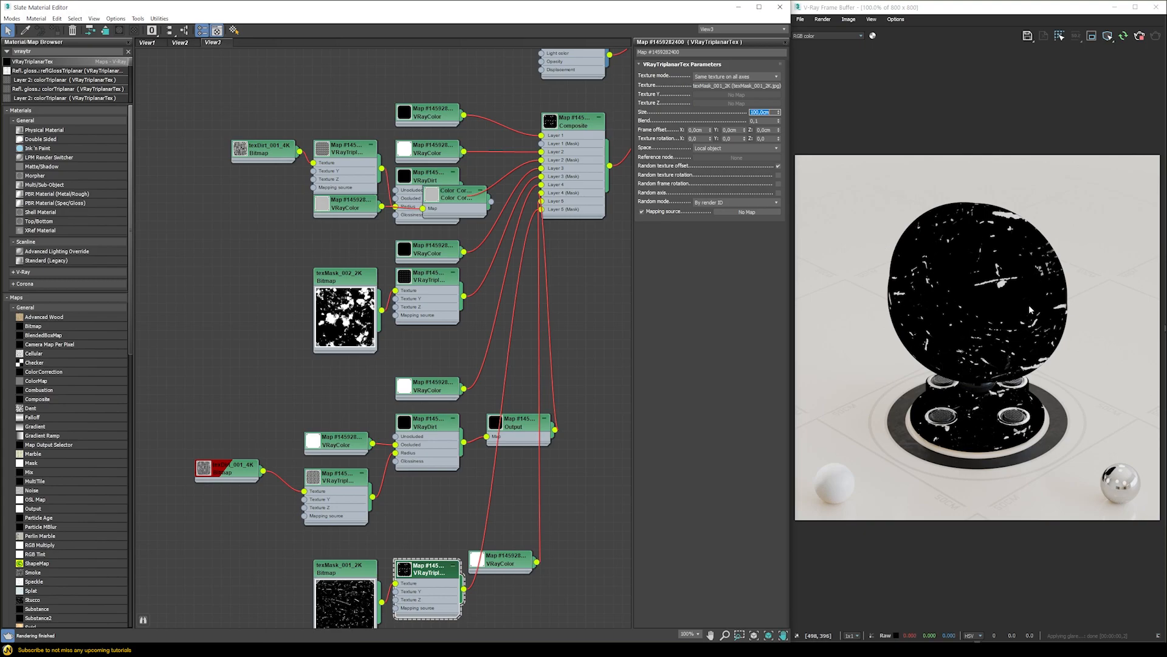
{"action": "type", "text": "5"}
{"action": "key", "text": "Return"}
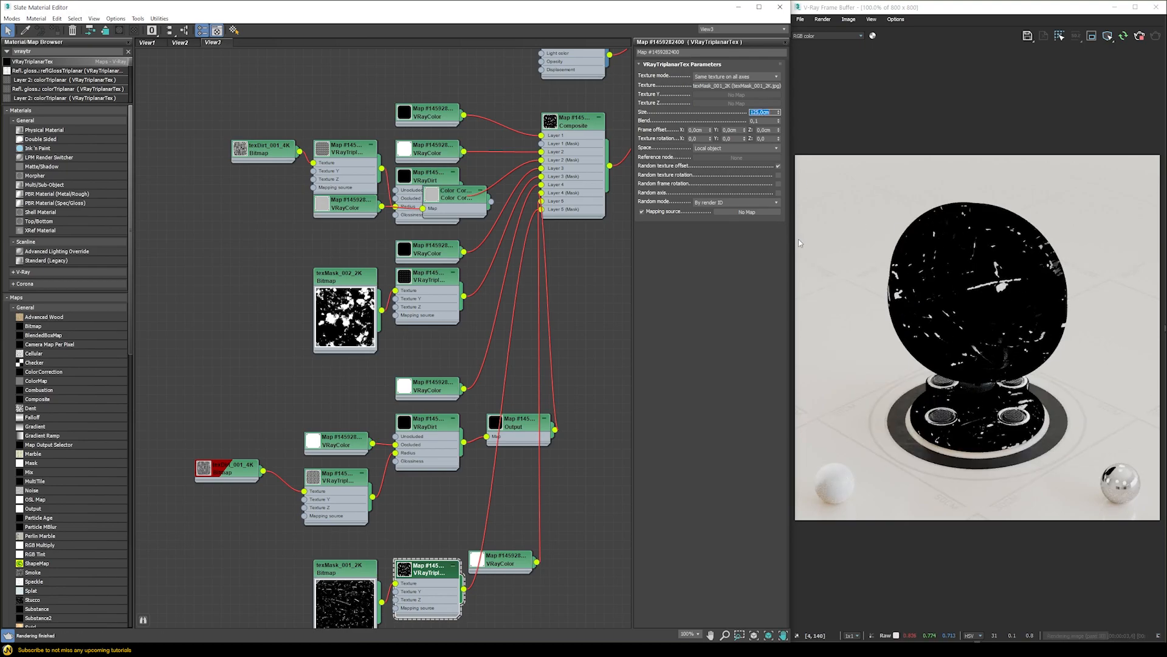
Set the opacity of the Composite's Layers 4, 3 and 2 back to 100.
{"action": "left_click", "coordinate": [573, 120]}
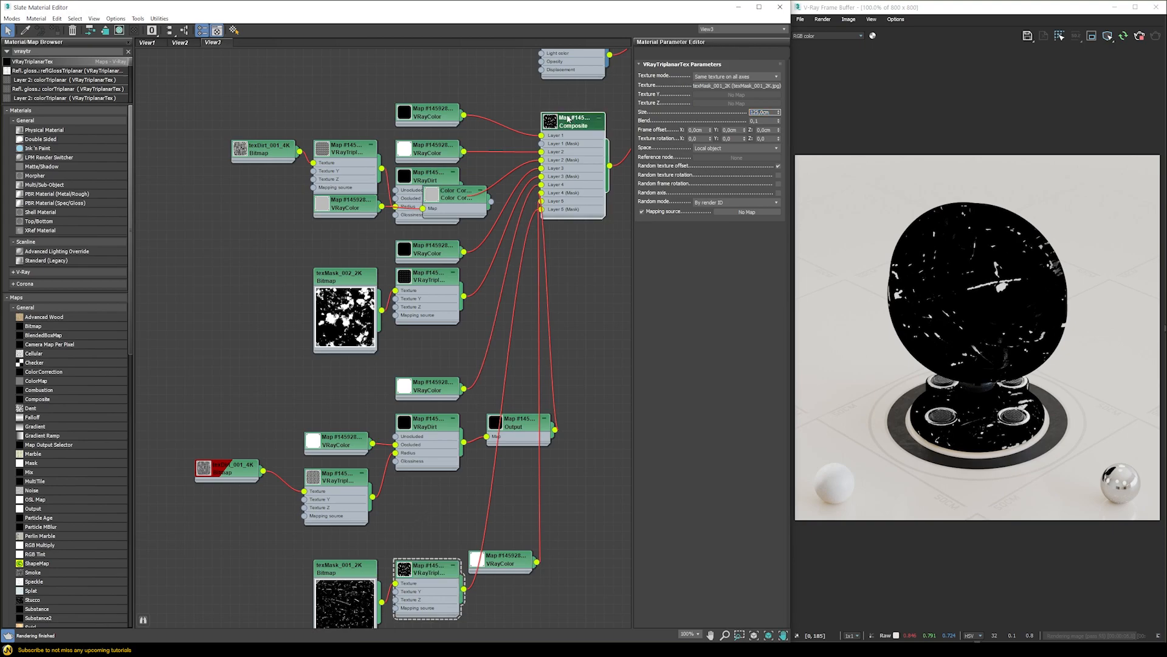
{"action": "double_click", "coordinate": [569, 119]}
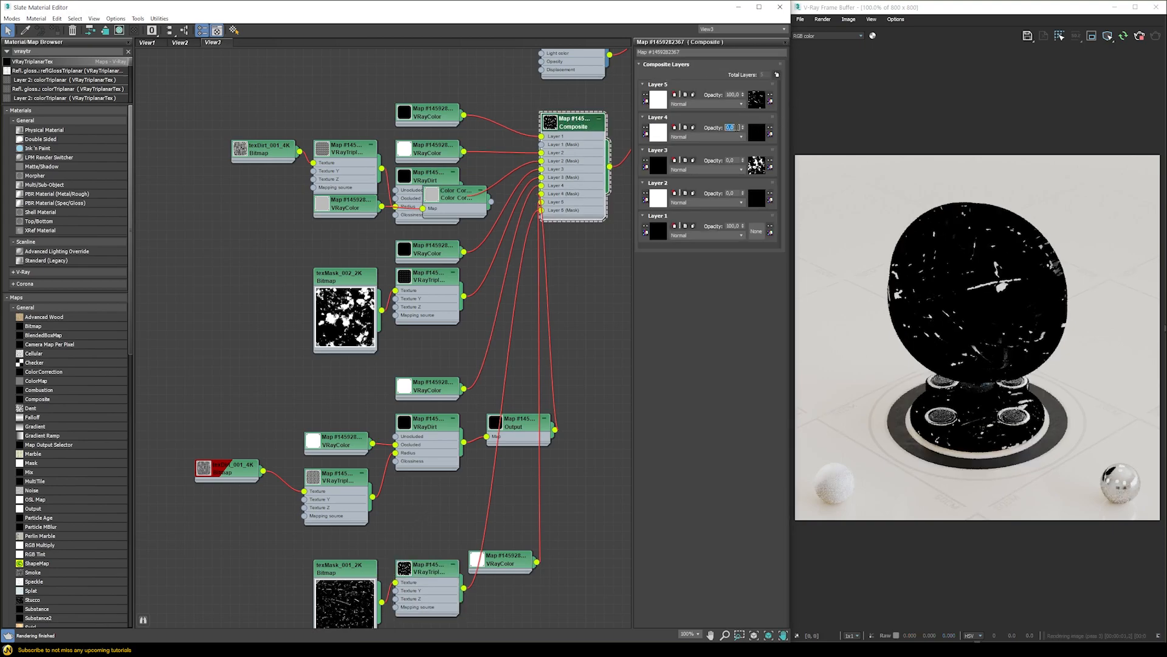
{"action": "type", "text": "100"}
{"action": "key", "text": "Tab"}
{"action": "type", "text": "100"}
{"action": "key", "text": "Return"}
{"action": "double_click", "coordinate": [730, 192]}
{"action": "type", "text": "100"}
{"action": "key", "text": "Return"}
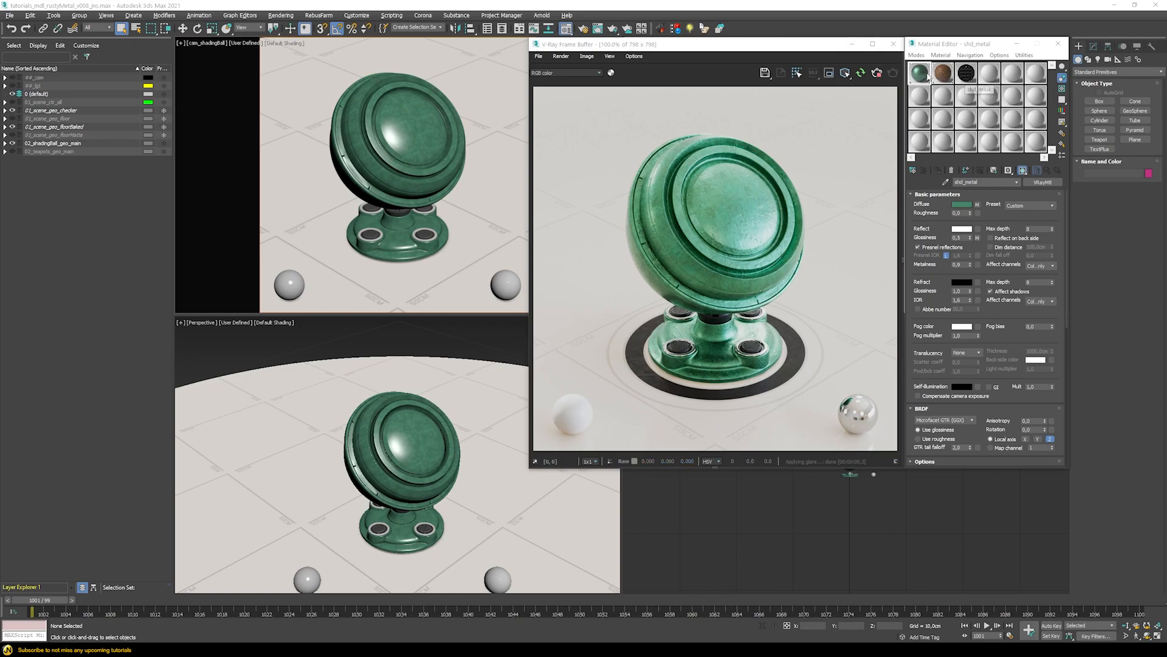
Change the unused 07 - Default material to a VRayBlendMtl, discarding the old material.
{"action": "left_click", "coordinate": [922, 96]}
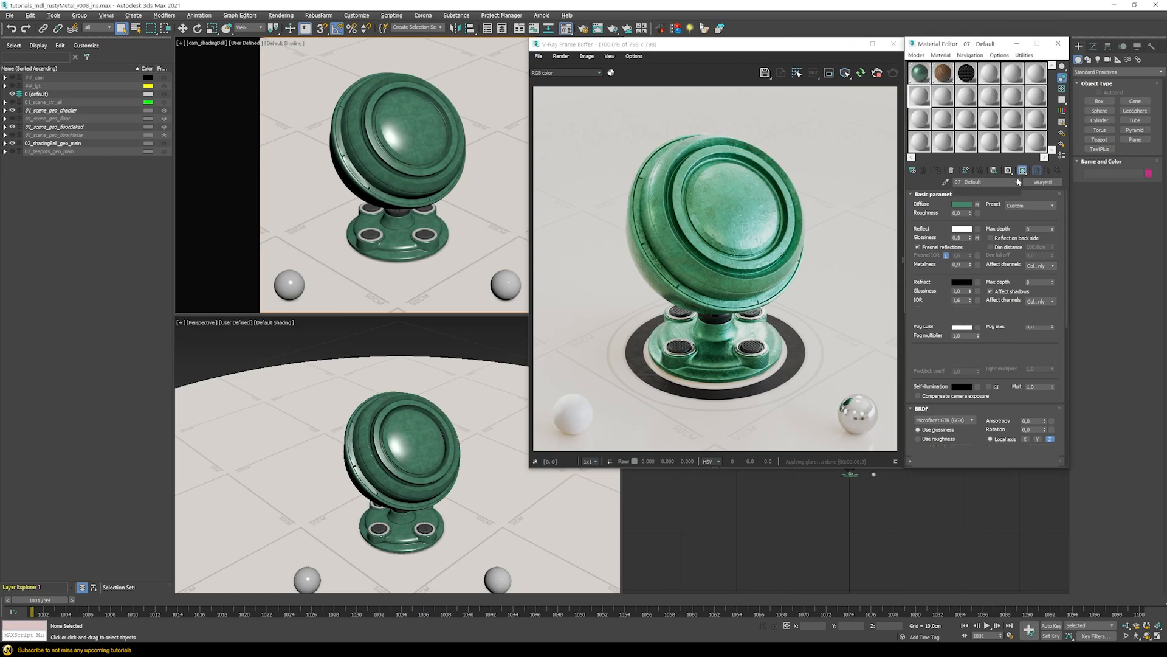
{"action": "left_click", "coordinate": [1033, 182]}
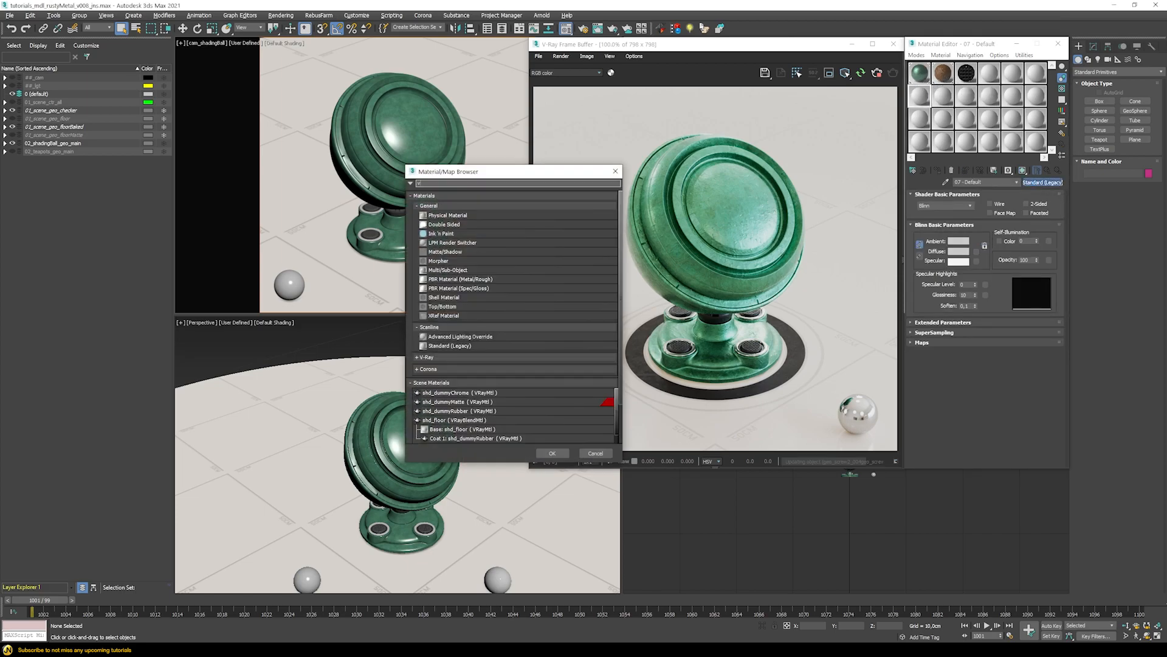
{"action": "type", "text": "vrayb"}
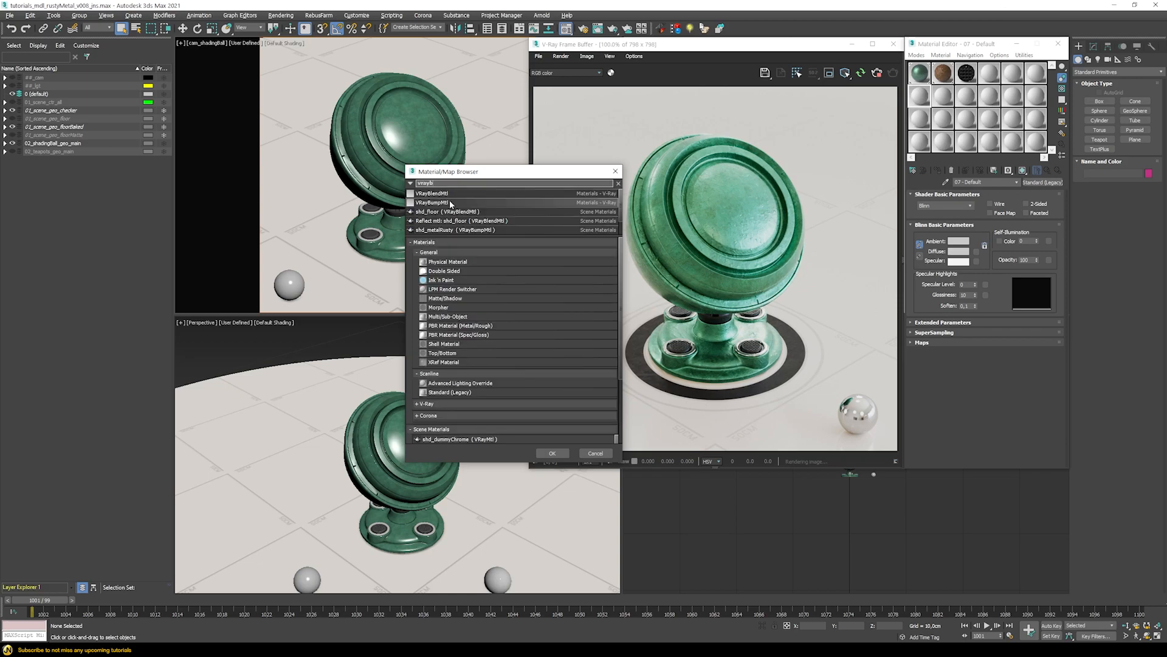
{"action": "double_click", "coordinate": [442, 194]}
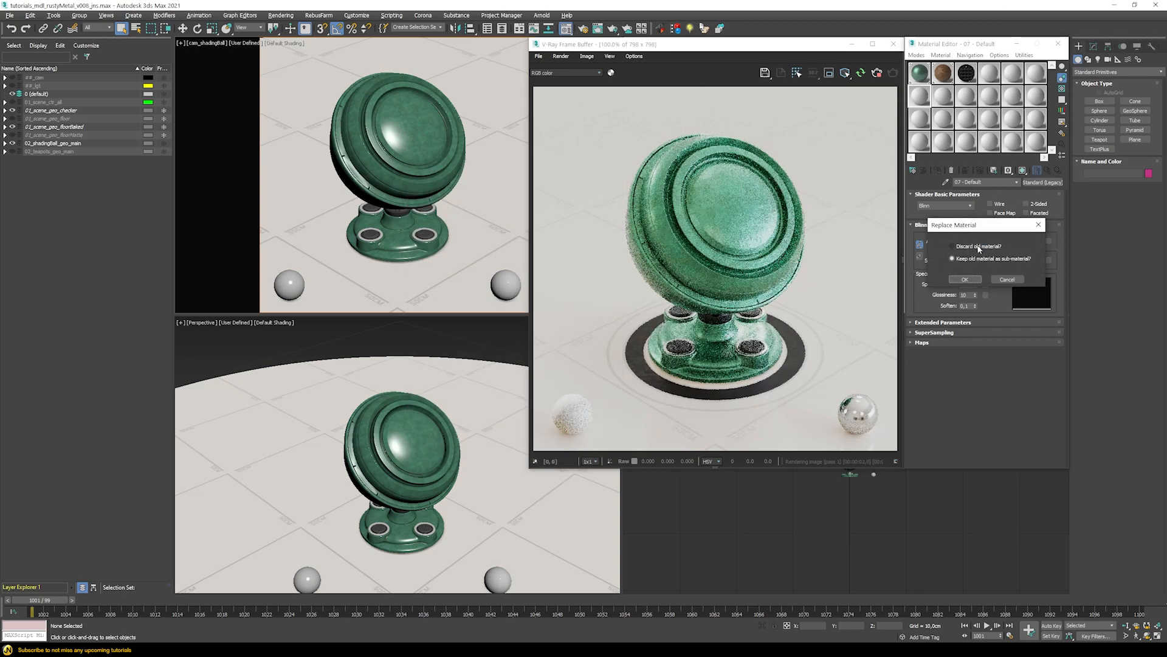
{"action": "left_click", "coordinate": [974, 276]}
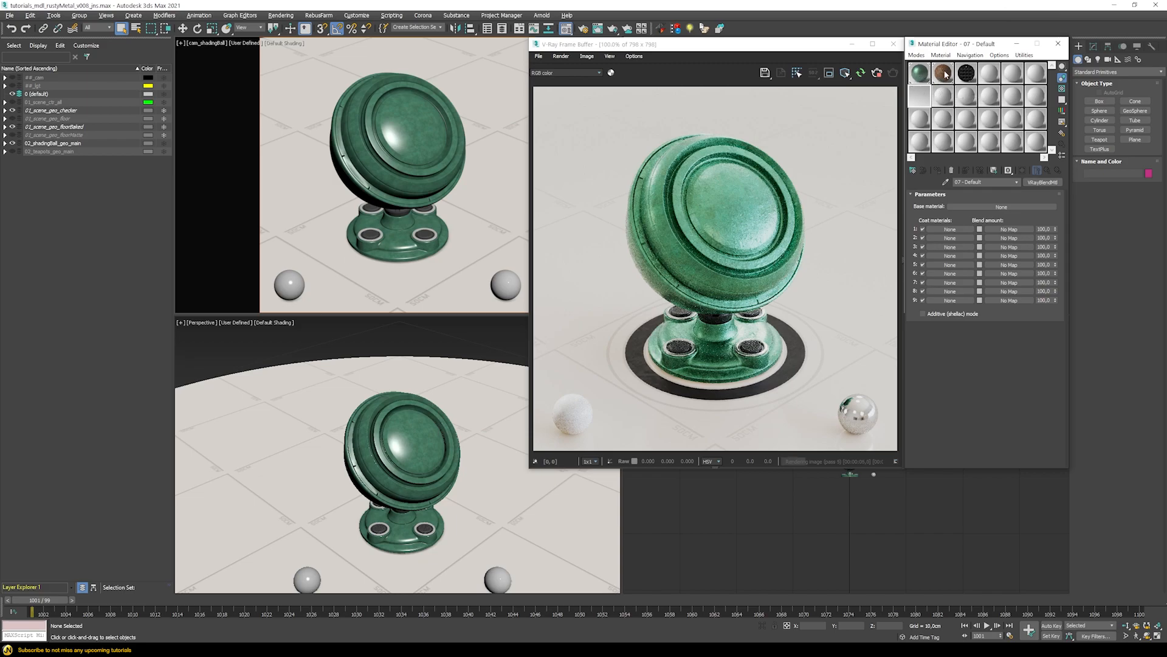
Instance shd_metal as the blend material's base and shd_rust as its first coat material.
{"action": "left_click_drag", "start_coordinate": [922, 76], "coordinate": [949, 233]}
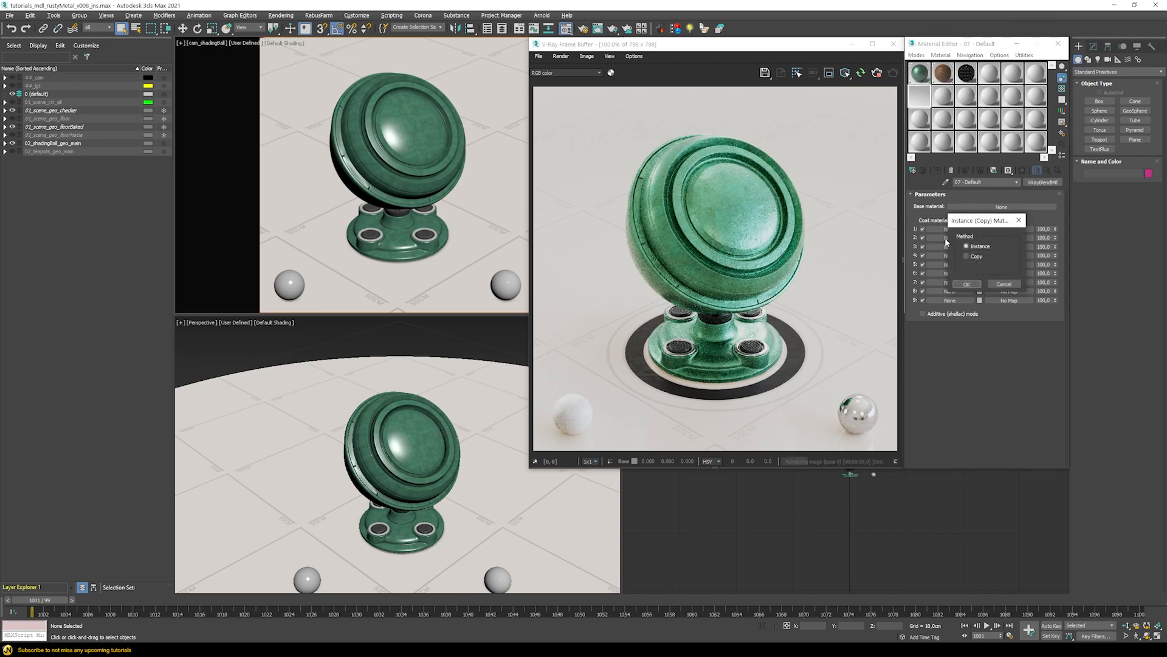
{"action": "left_click", "coordinate": [965, 283]}
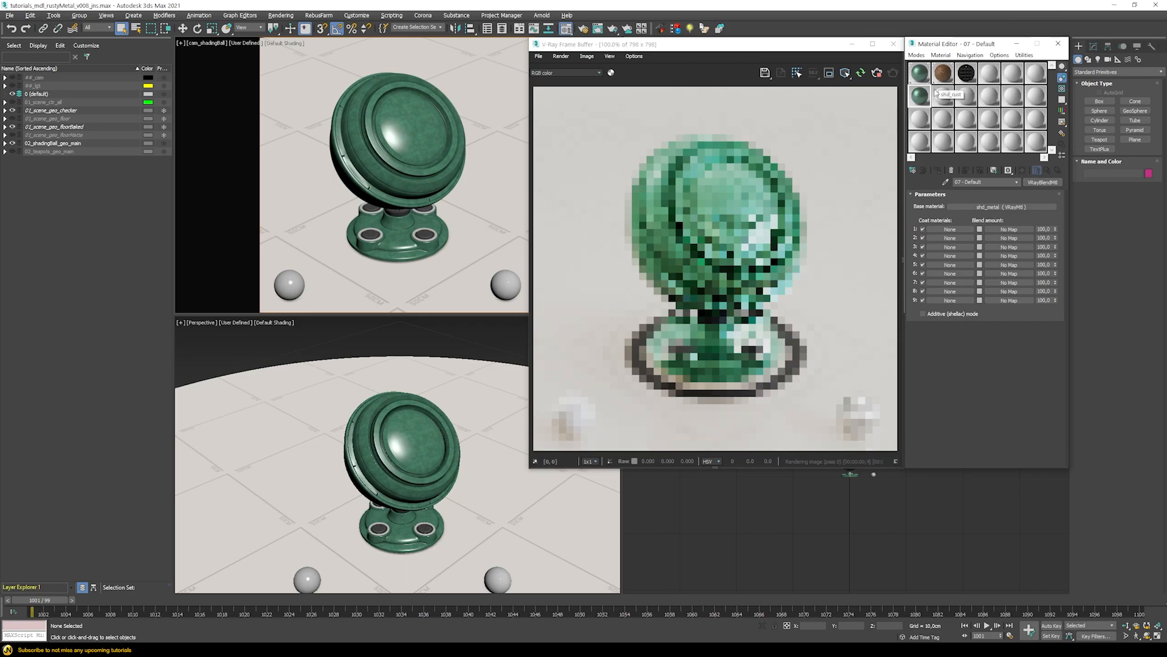
{"action": "left_click_drag", "start_coordinate": [947, 76], "coordinate": [958, 231]}
{"action": "left_click", "coordinate": [970, 283]}
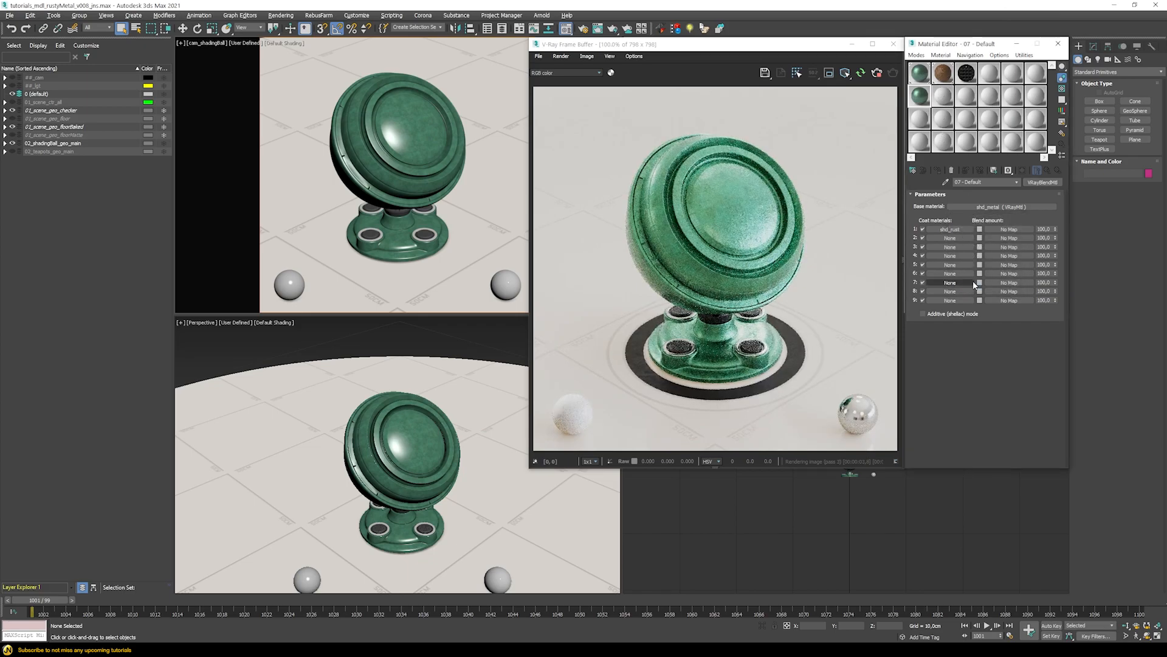
Review the maskComp Composite in shd_mask's first blend amount and return to the 07 - Default blend material.
{"action": "left_click", "coordinate": [940, 93]}
{"action": "right_click", "coordinate": [1008, 231]}
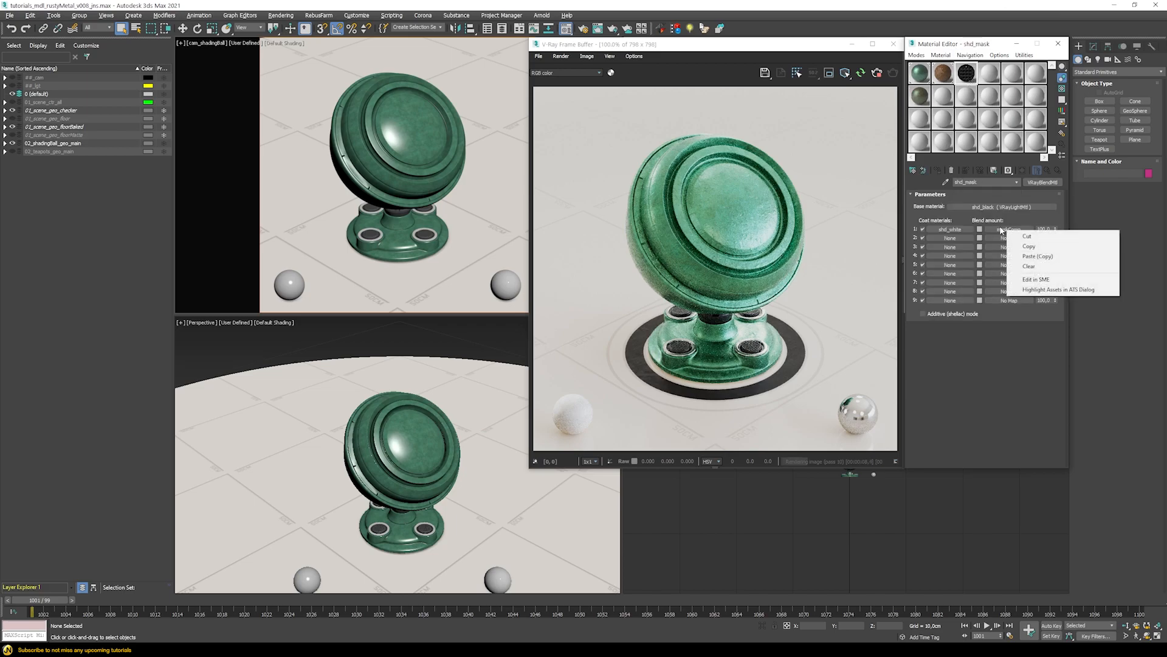
{"action": "left_click", "coordinate": [998, 231]}
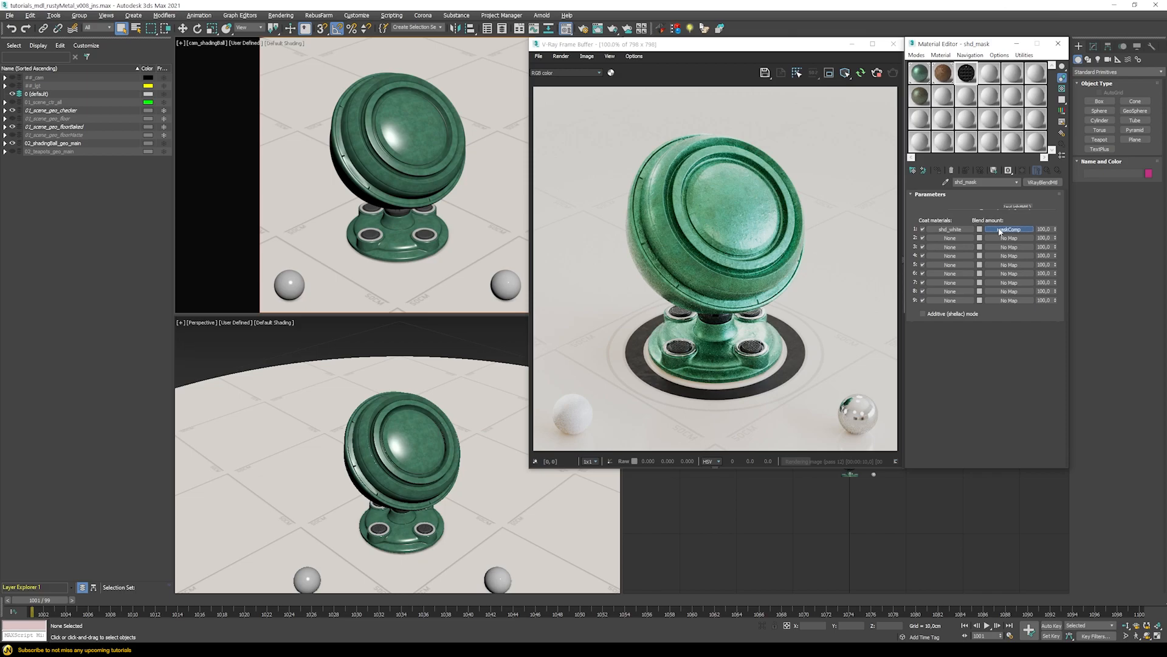
{"action": "left_click", "coordinate": [1000, 230]}
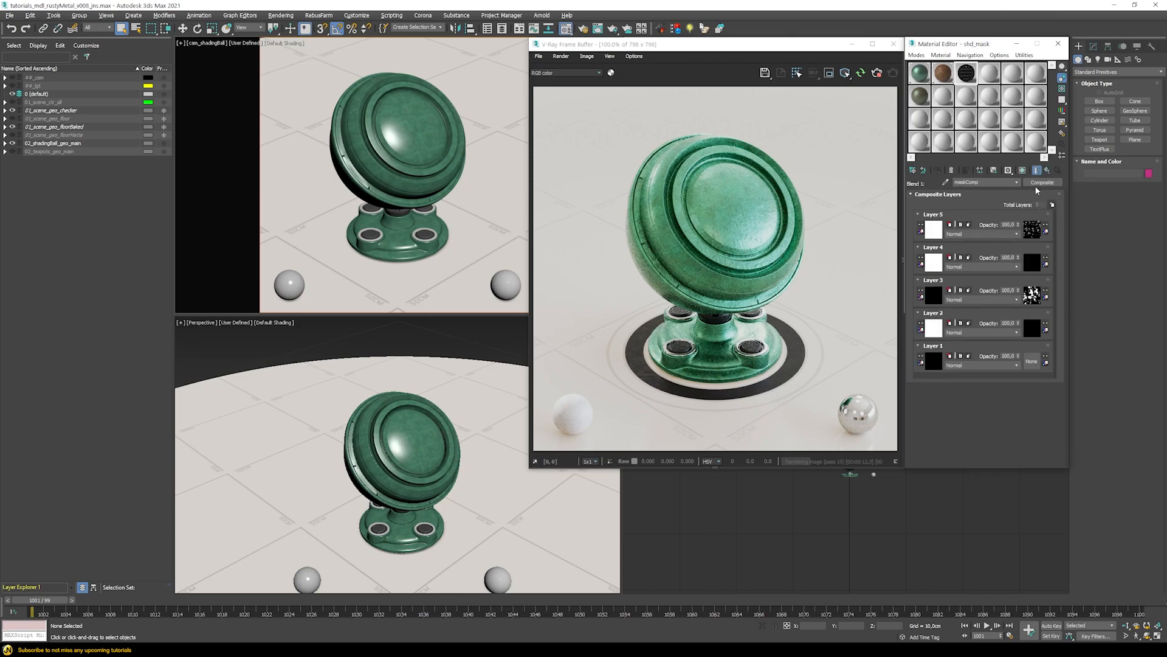
{"action": "left_click", "coordinate": [920, 96]}
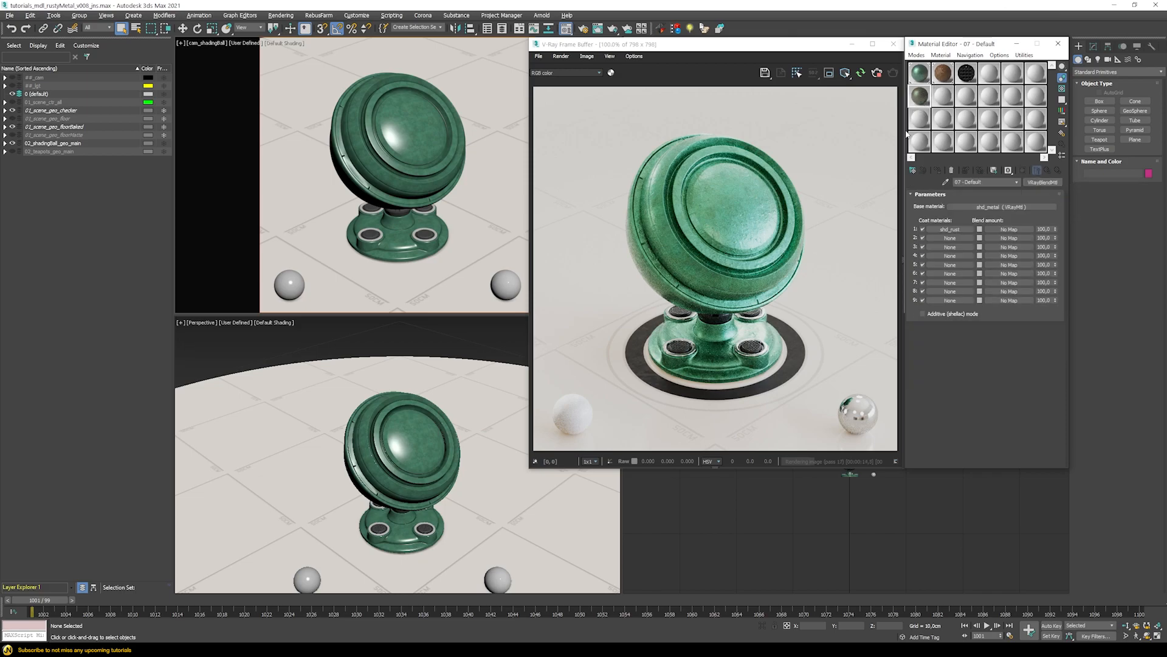
Assign an Output map with Clamp enabled to the first blend amount, controlling the shd_rust coat.
{"action": "left_click", "coordinate": [1022, 231]}
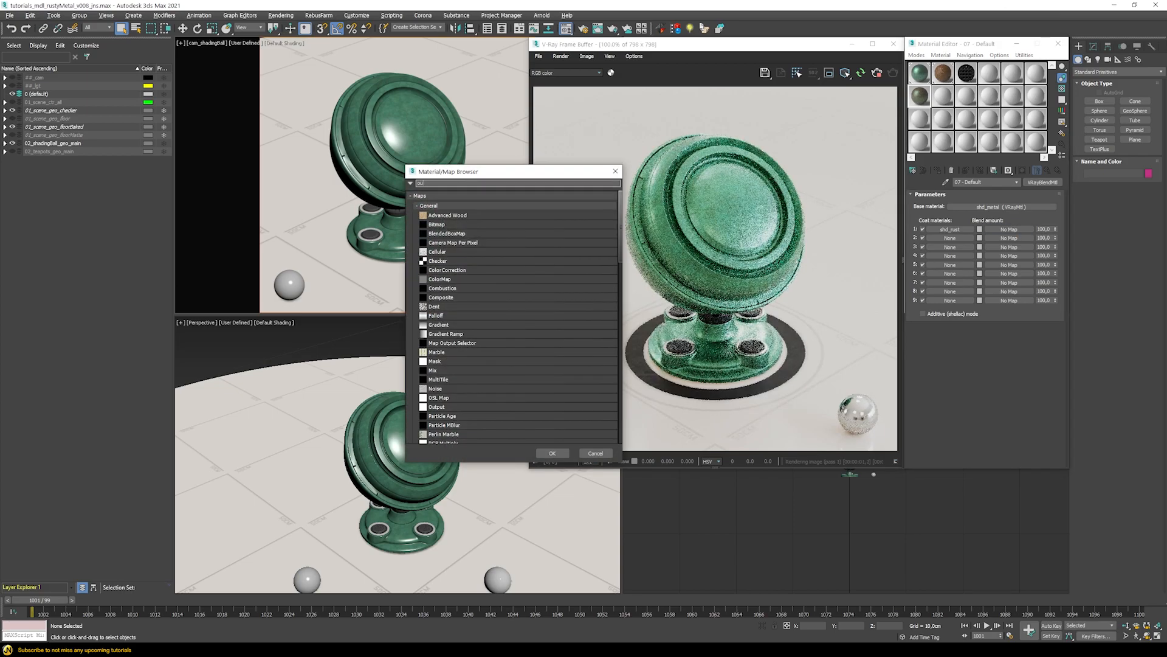
{"action": "type", "text": "out"}
{"action": "key", "text": "Down"}
{"action": "key", "text": "Return"}
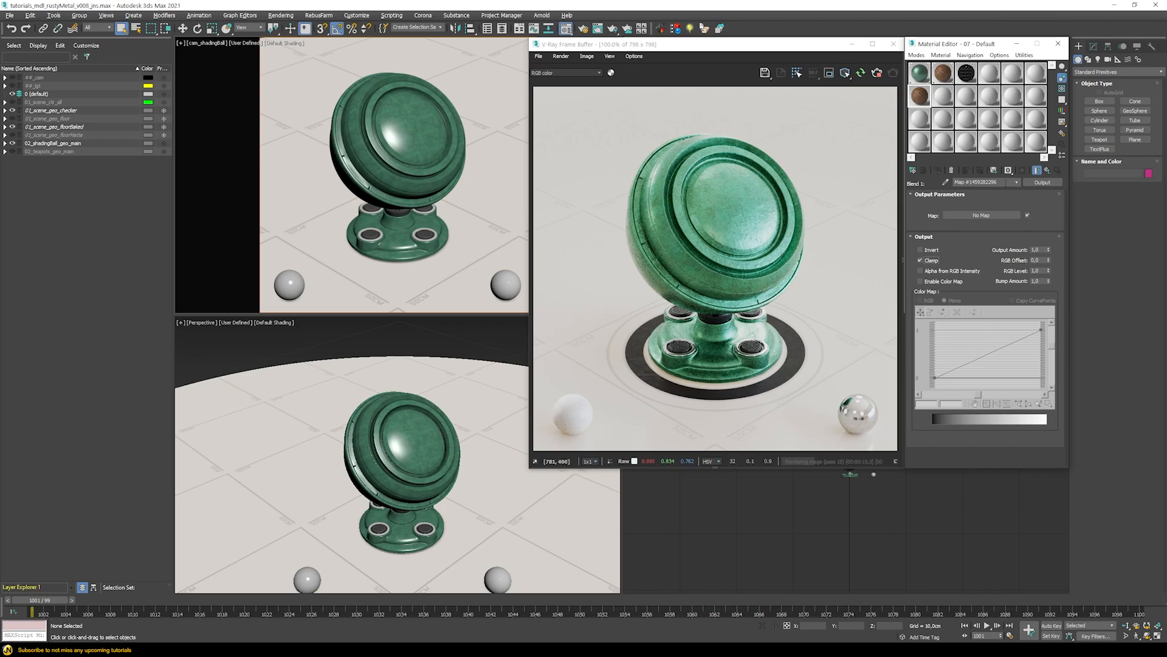
{"action": "type", "text": "ou"}
Add a Color Correction as the Output's map and switch its Lightness mode to Advanced.
{"action": "left_click", "coordinate": [974, 215]}
{"action": "type", "text": "col"}
{"action": "key", "text": "Down"}
{"action": "key", "text": "Return"}
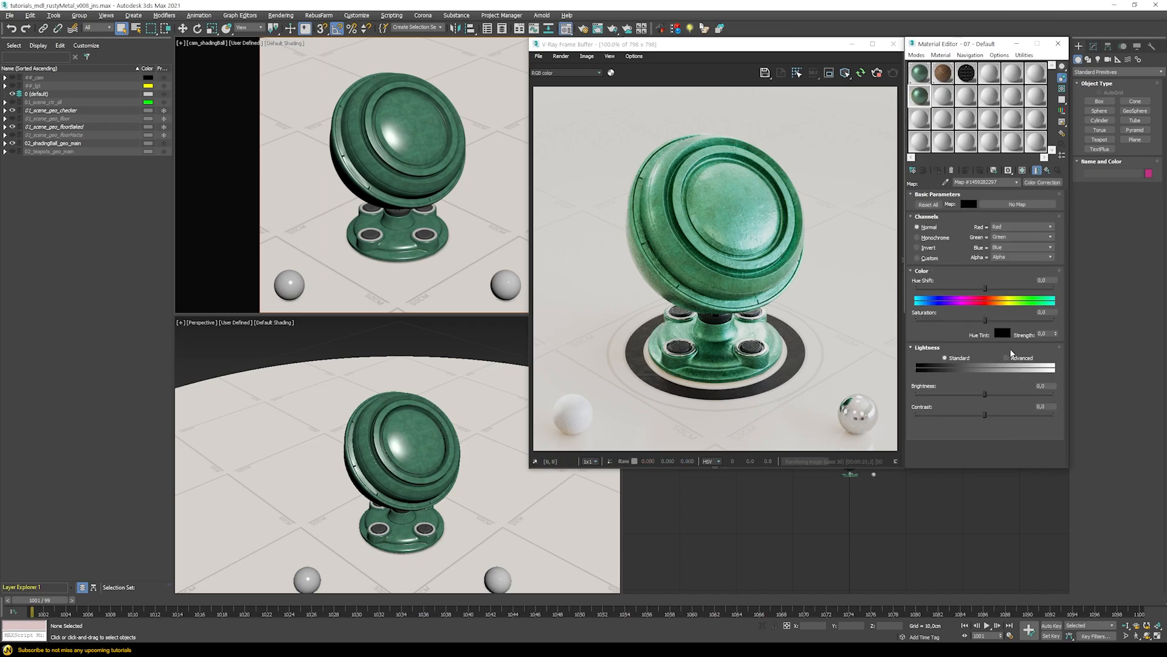
{"action": "left_click", "coordinate": [1008, 357]}
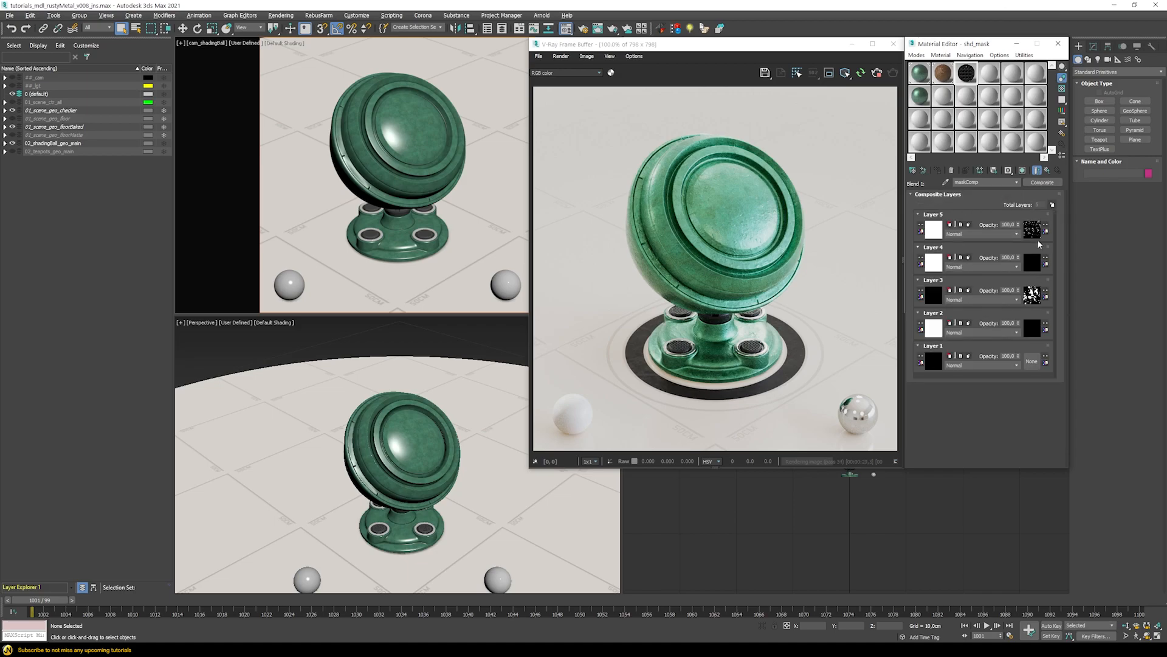
Feed the maskComp Composite into the Color Correction inside the blend material.
{"action": "left_click", "coordinate": [924, 95]}
{"action": "left_click", "coordinate": [1011, 229]}
{"action": "right_click", "coordinate": [996, 201]}
{"action": "left_click", "coordinate": [1027, 219]}
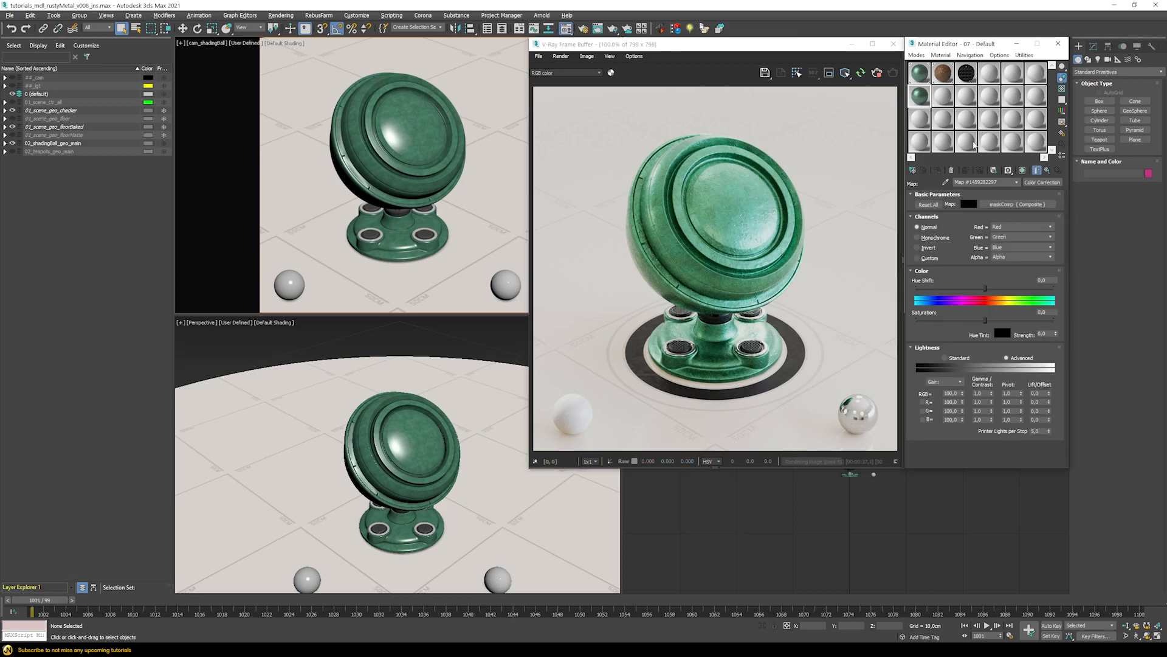
Assign the blend material to the shading ball and rename its Color Correction map as maskCC.
{"action": "mouse_move", "coordinate": [917, 105]}
{"action": "left_mouse_down"}
{"action": "mouse_move", "coordinate": [340, 112]}
{"action": "mouse_move", "coordinate": [378, 137]}
{"action": "left_mouse_up"}
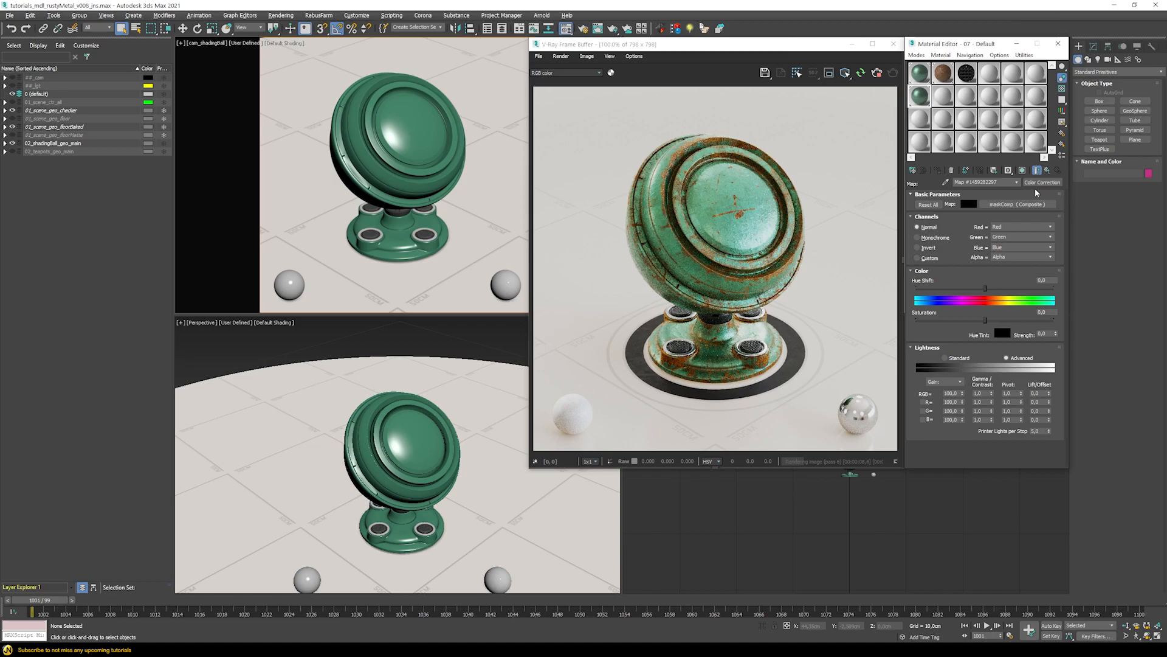
{"action": "left_click_drag", "start_coordinate": [1003, 183], "coordinate": [614, 124]}
{"action": "type", "text": "maskCC"}
Try RGB gain values of 200, 500 and 20 in maskCC to compare the amount of rust.
{"action": "double_click", "coordinate": [953, 393]}
{"action": "type", "text": "200"}
{"action": "key", "text": "Return"}
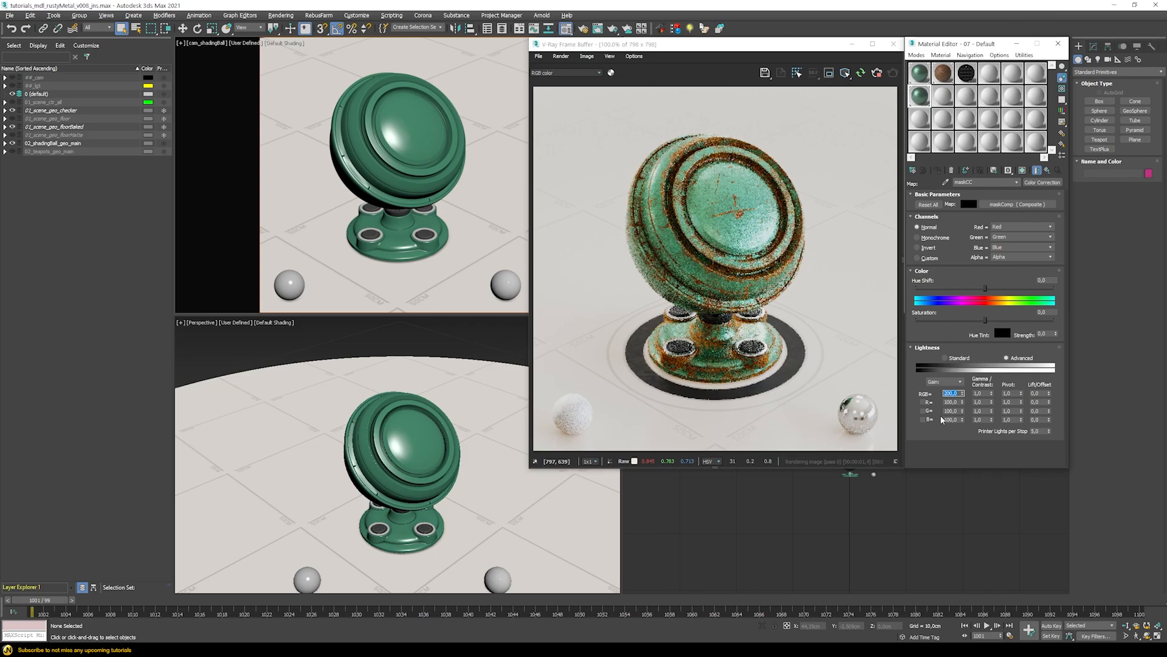
{"action": "type", "text": "500"}
{"action": "key", "text": "Return"}
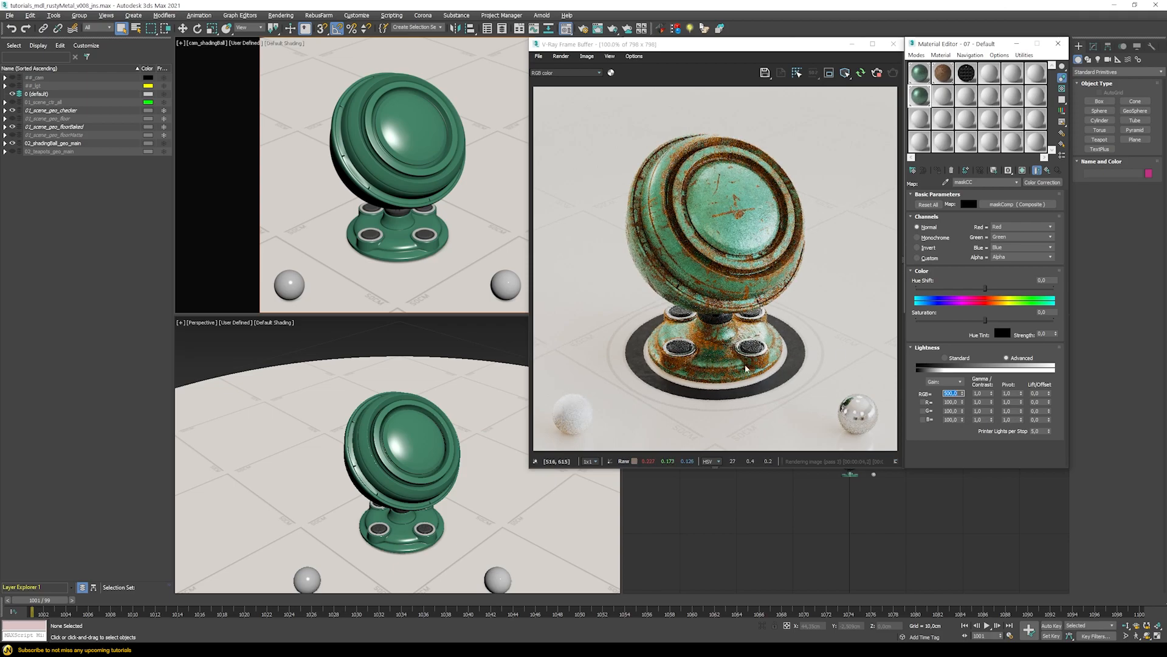
{"action": "type", "text": "20"}
{"action": "key", "text": "Return"}
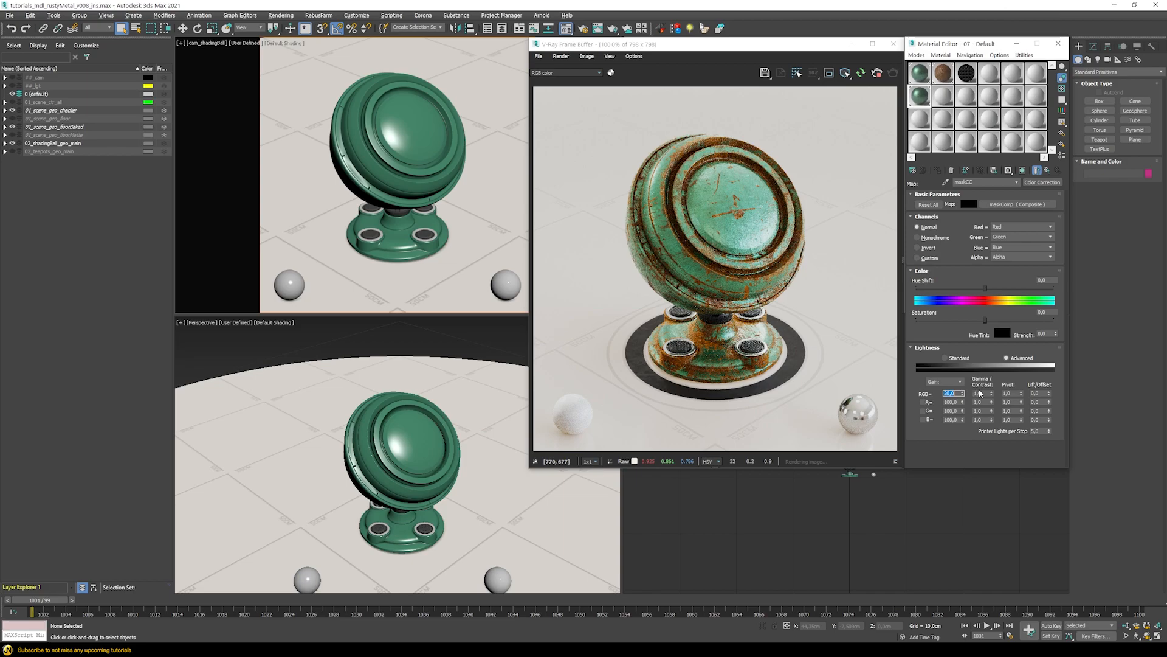
Set maskCC's RGB gamma/contrast to 2 and its RGB gain to 100.
{"action": "double_click", "coordinate": [980, 394]}
{"action": "type", "text": "2"}
{"action": "key", "text": "Return"}
{"action": "double_click", "coordinate": [951, 394]}
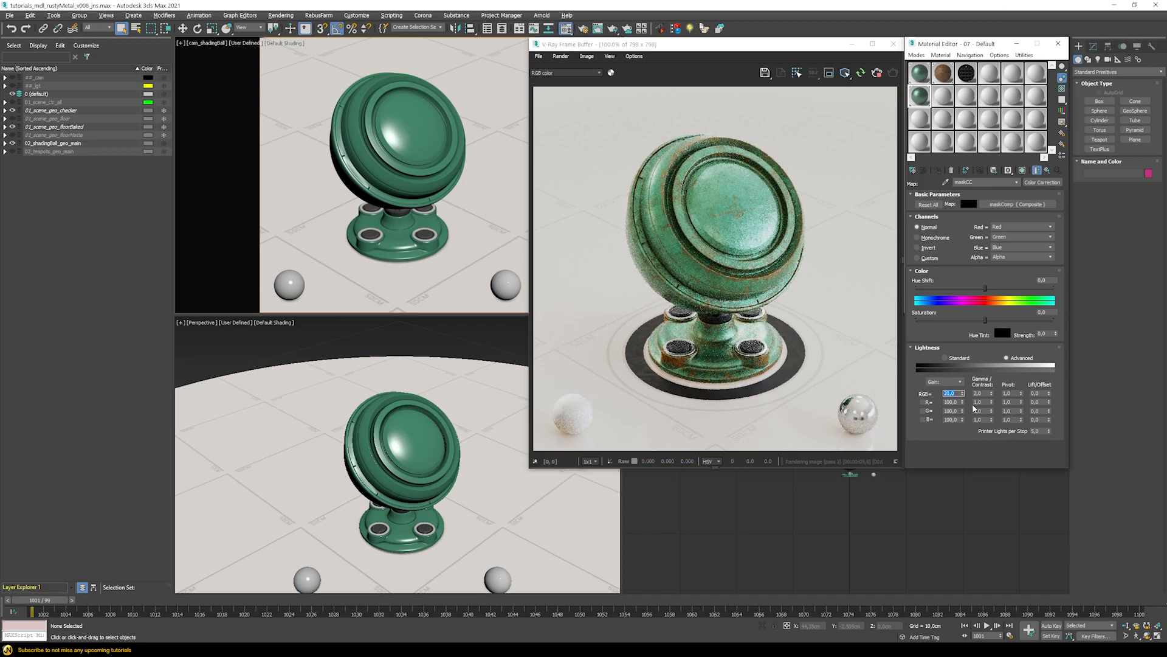
{"action": "type", "text": "0"}
{"action": "key", "text": "Return"}
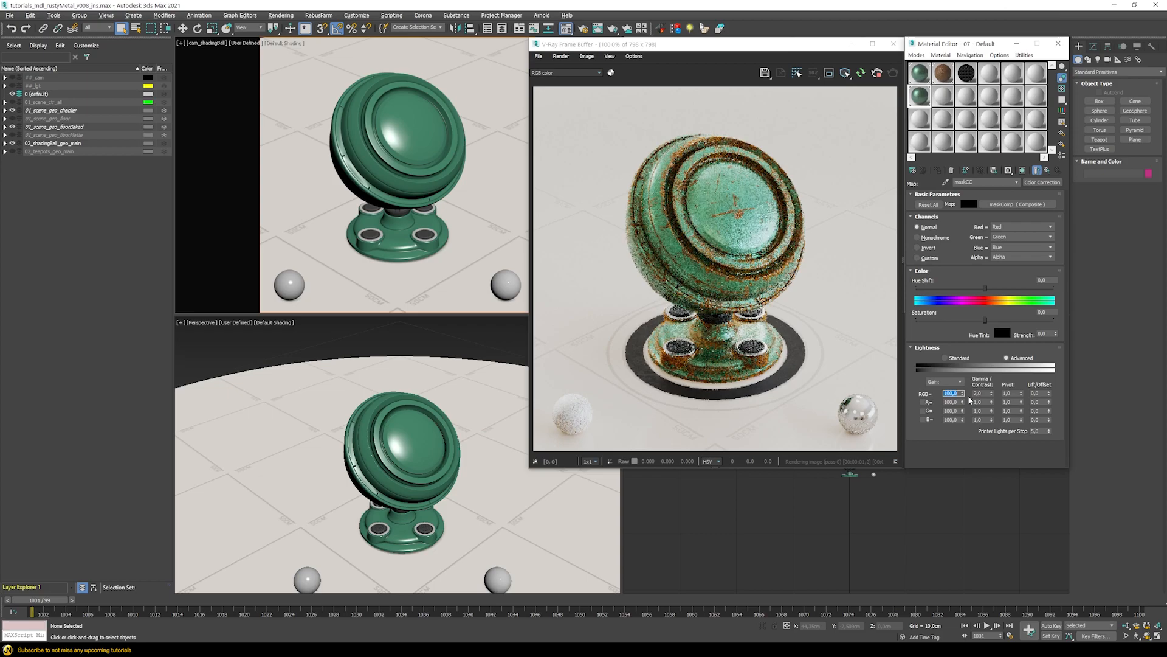
Set maskCC's RGB gain to 200.
{"action": "type", "text": "200"}
{"action": "key", "text": "Return"}
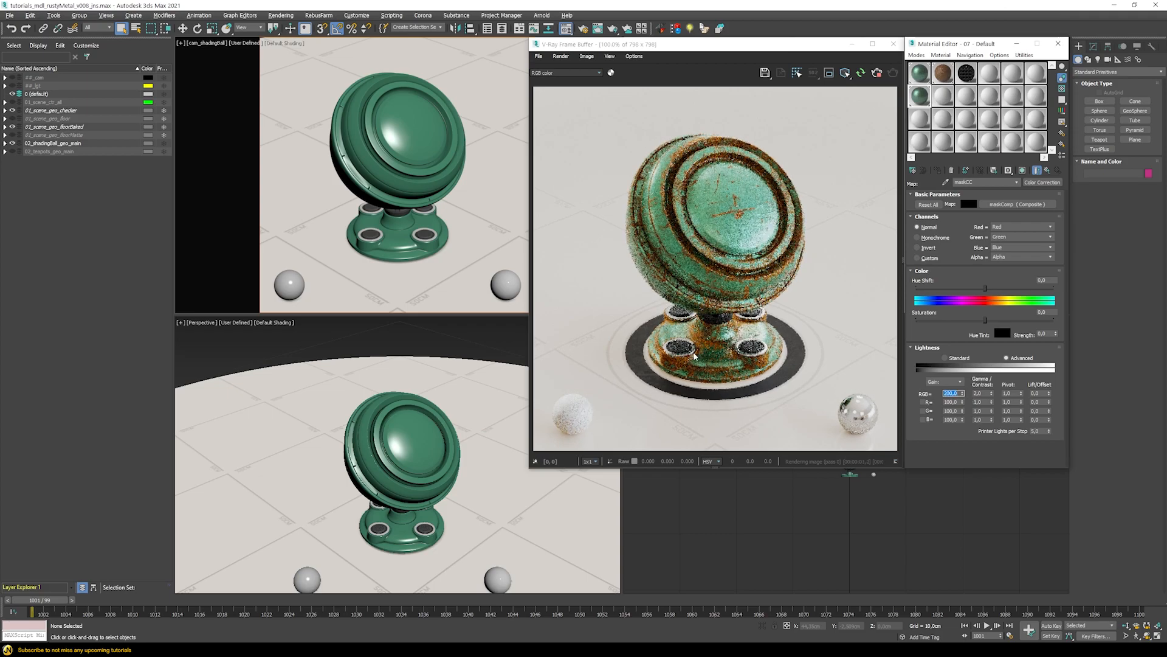
{"action": "key", "text": "Tab"}
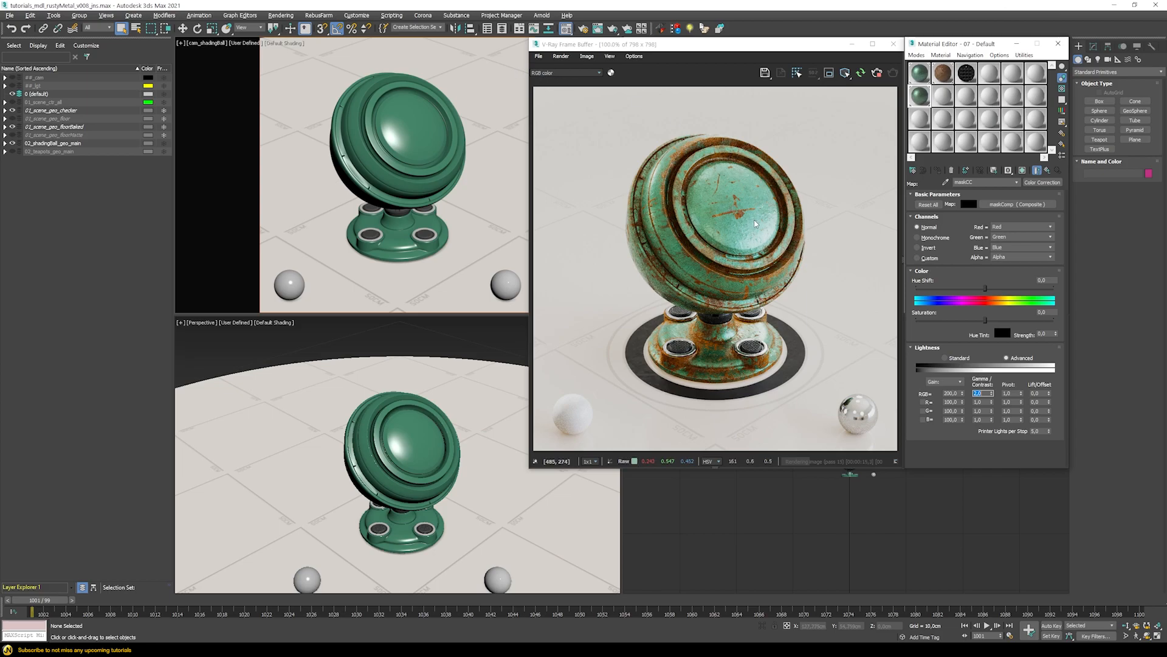
Examine the rust and surface relief on the shading ball's face up close, comparing the normal pass with the RGB color render.
{"action": "scroll", "coordinate": [743, 225], "scroll_direction": "up", "scroll_amount": 2}
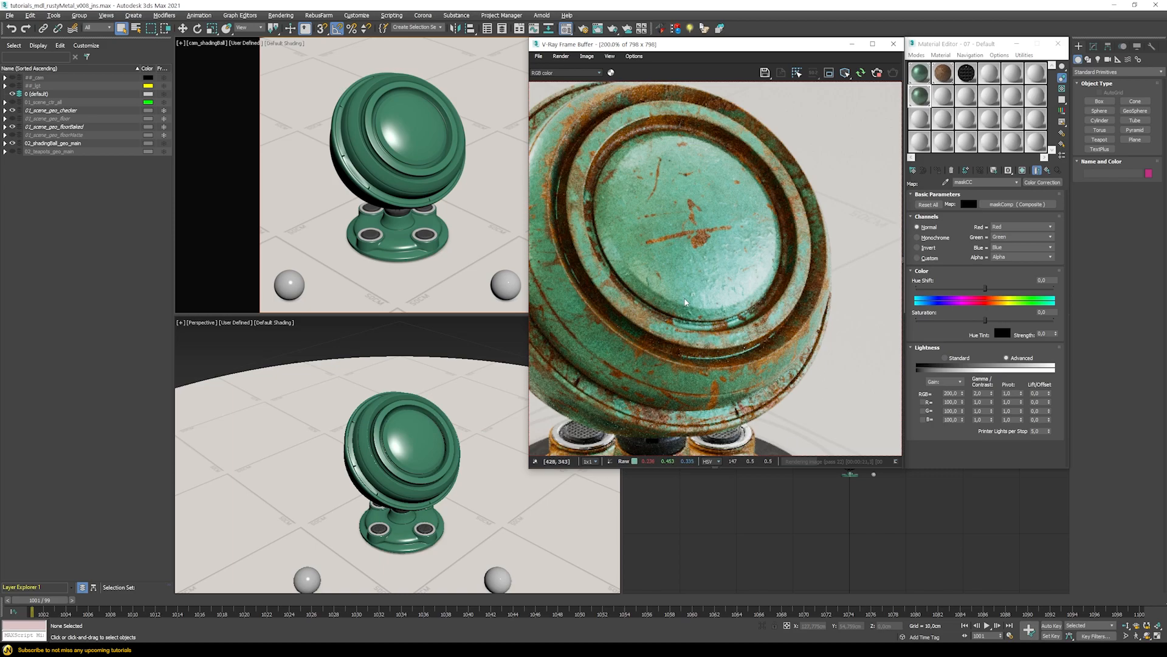
{"action": "scroll", "coordinate": [676, 242], "scroll_direction": "up", "scroll_amount": 1}
{"action": "left_click", "coordinate": [557, 72]}
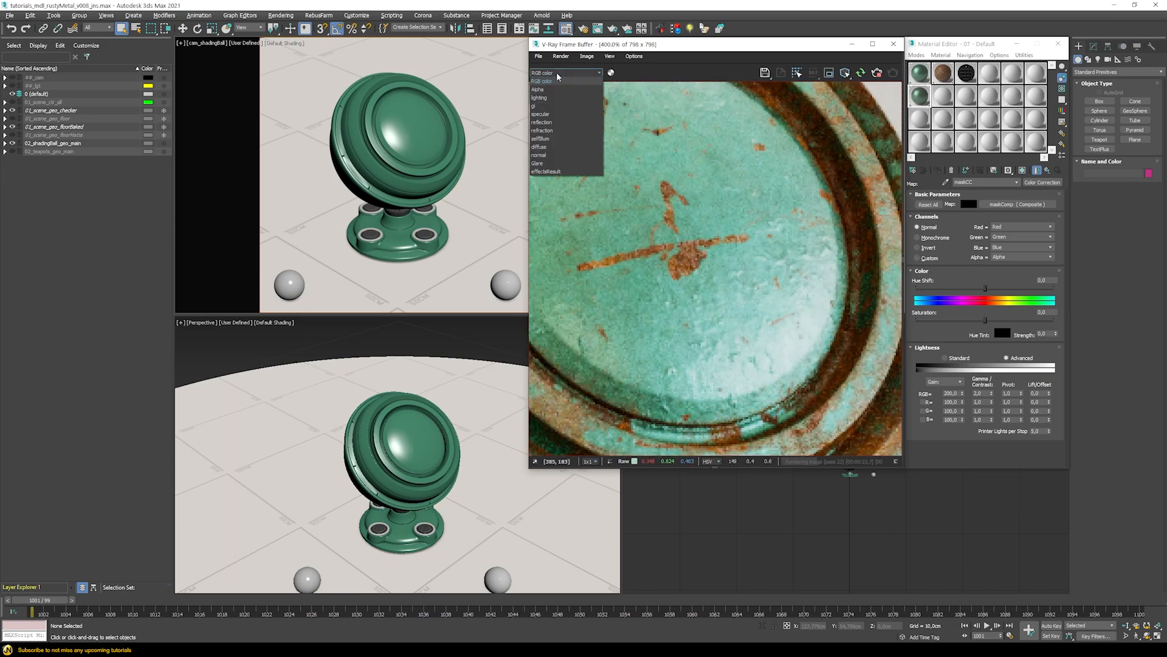
{"action": "left_click", "coordinate": [544, 155]}
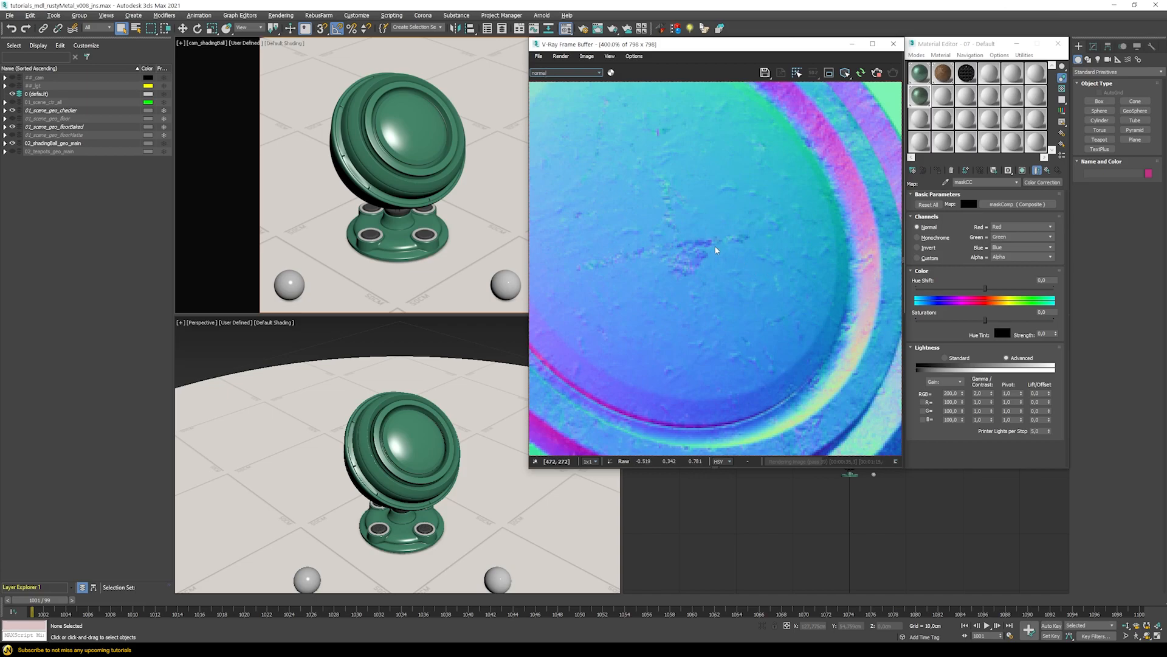
{"action": "left_click", "coordinate": [565, 73]}
{"action": "left_click", "coordinate": [565, 84]}
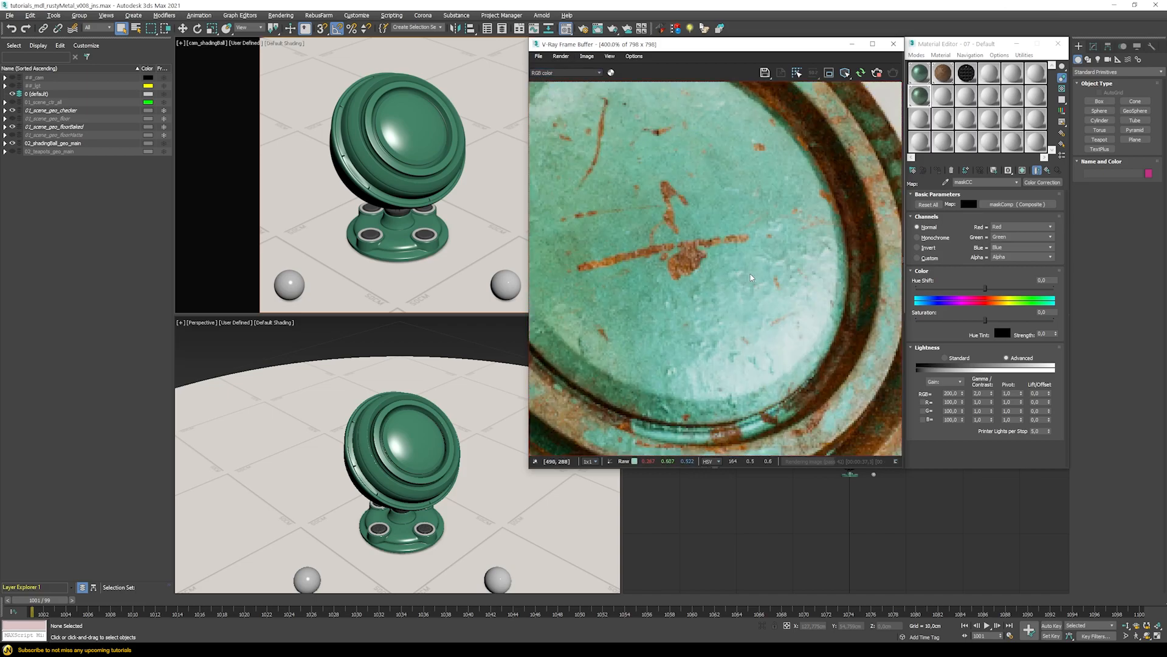
{"action": "scroll", "coordinate": [737, 275], "scroll_direction": "down", "scroll_amount": 1}
{"action": "scroll", "coordinate": [737, 272], "scroll_direction": "down", "scroll_amount": 1}
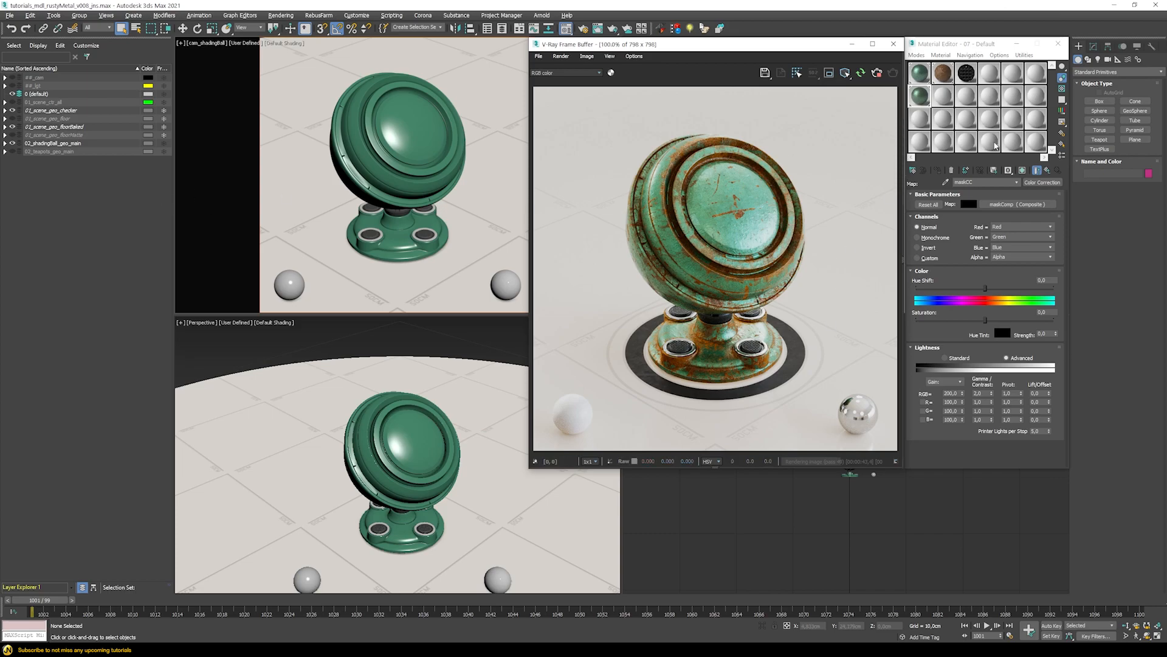
Return to the top level of the blend material and rename it shd_rustBlend.
{"action": "left_click", "coordinate": [1049, 171]}
{"action": "left_click", "coordinate": [1048, 172]}
{"action": "left_click", "coordinate": [1048, 172]}
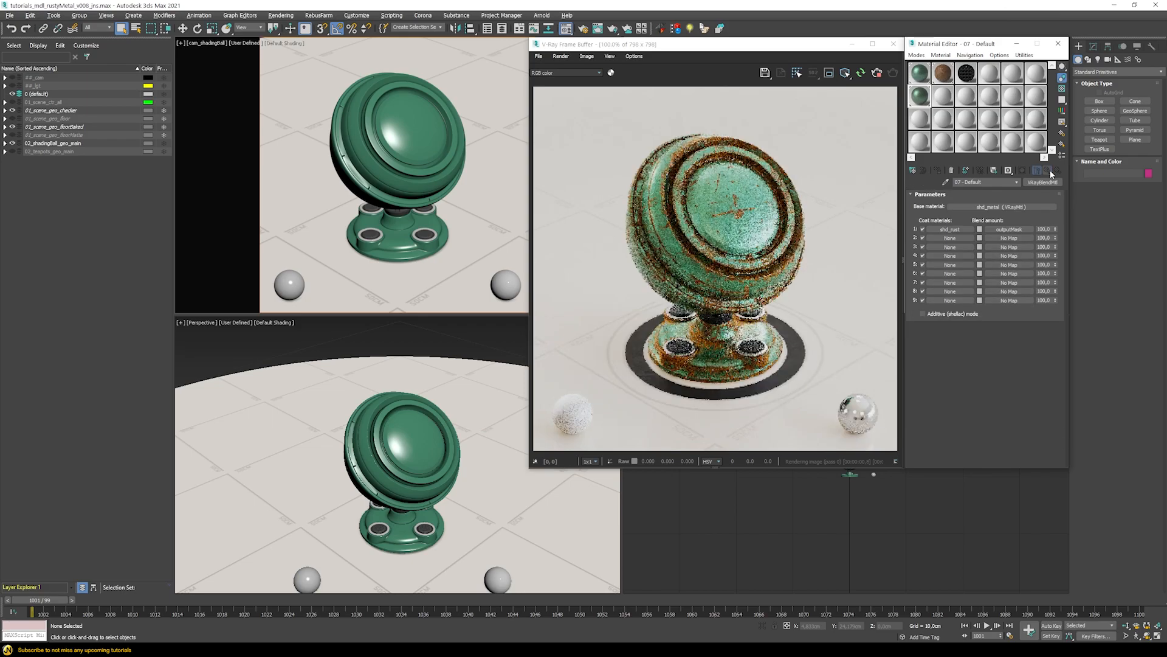
{"action": "left_click_drag", "start_coordinate": [998, 182], "coordinate": [952, 182]}
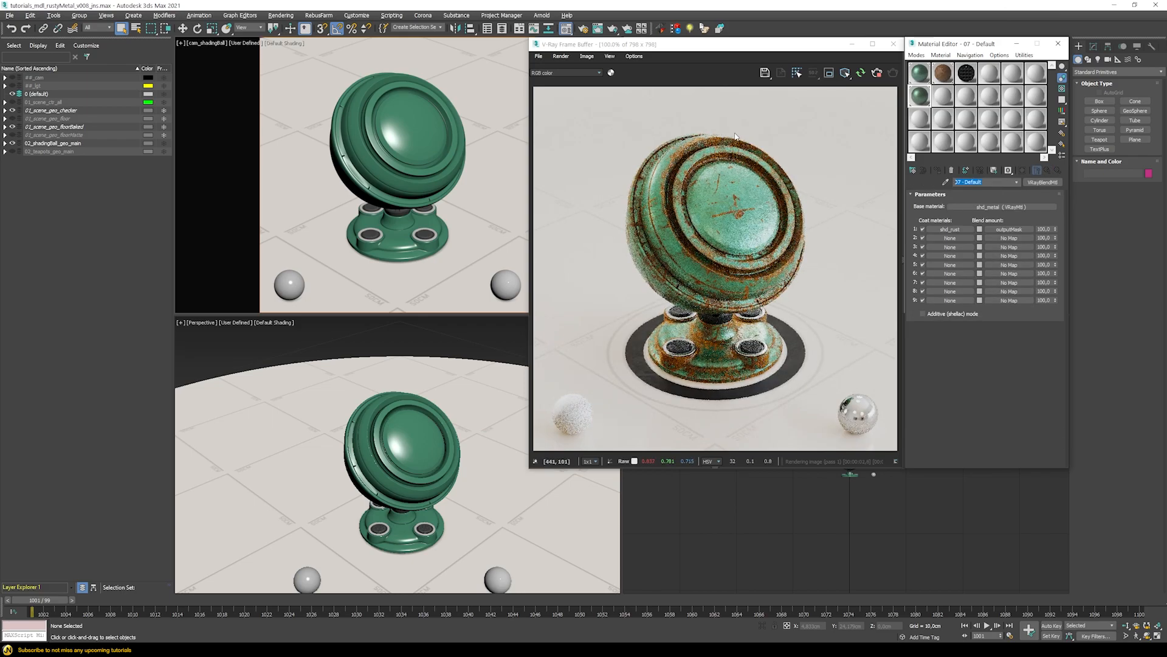
{"action": "type", "text": "shd_rustBlend"}
Change shd_rustBlend's type to VRayBumpMtl, keeping the old blend material as its sub-material.
{"action": "left_click", "coordinate": [1042, 182]}
{"action": "type", "text": "vrayb"}
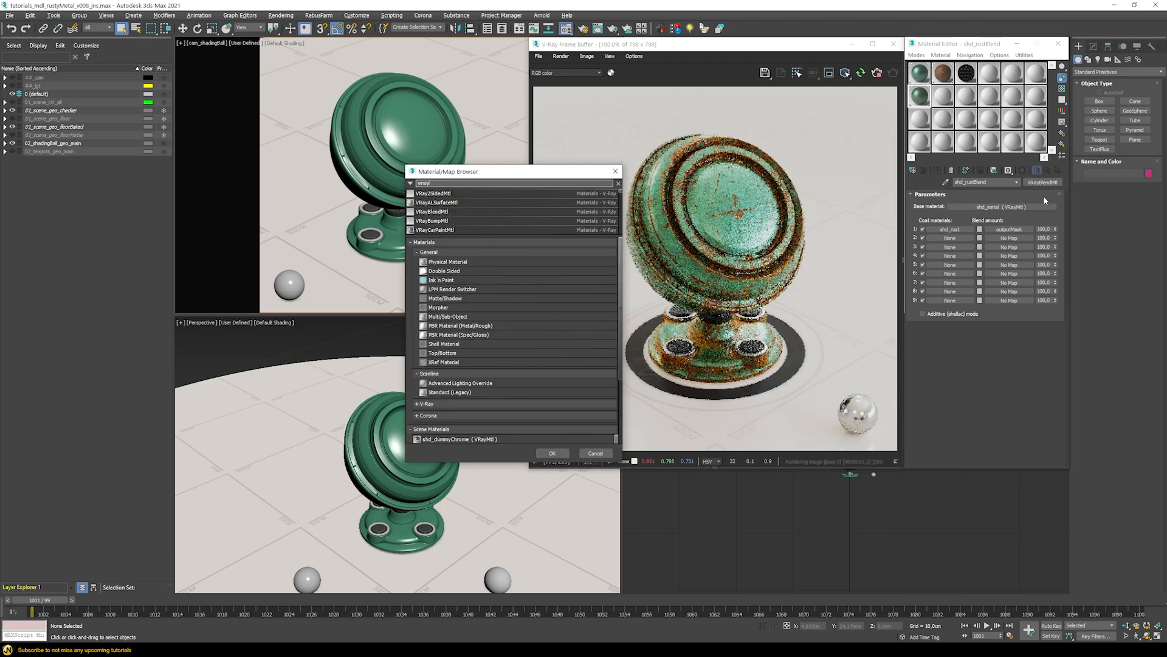
{"action": "key", "text": "Down"}
{"action": "key", "text": "Down"}
{"action": "key", "text": "Return"}
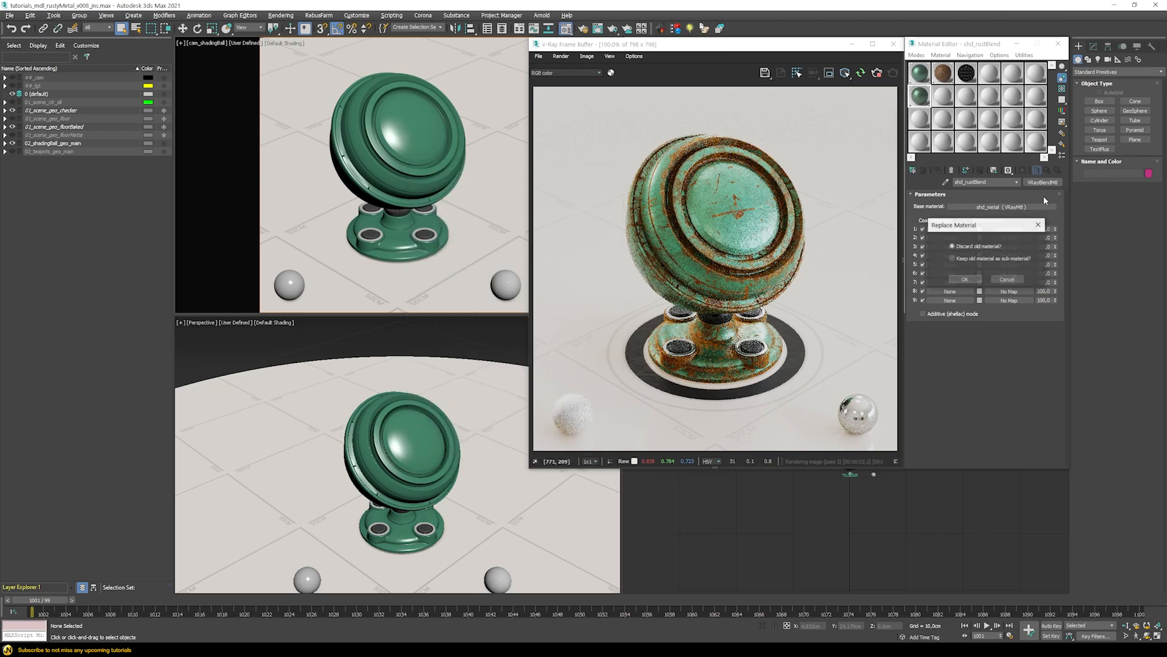
{"action": "left_click", "coordinate": [997, 259]}
{"action": "left_click", "coordinate": [972, 279]}
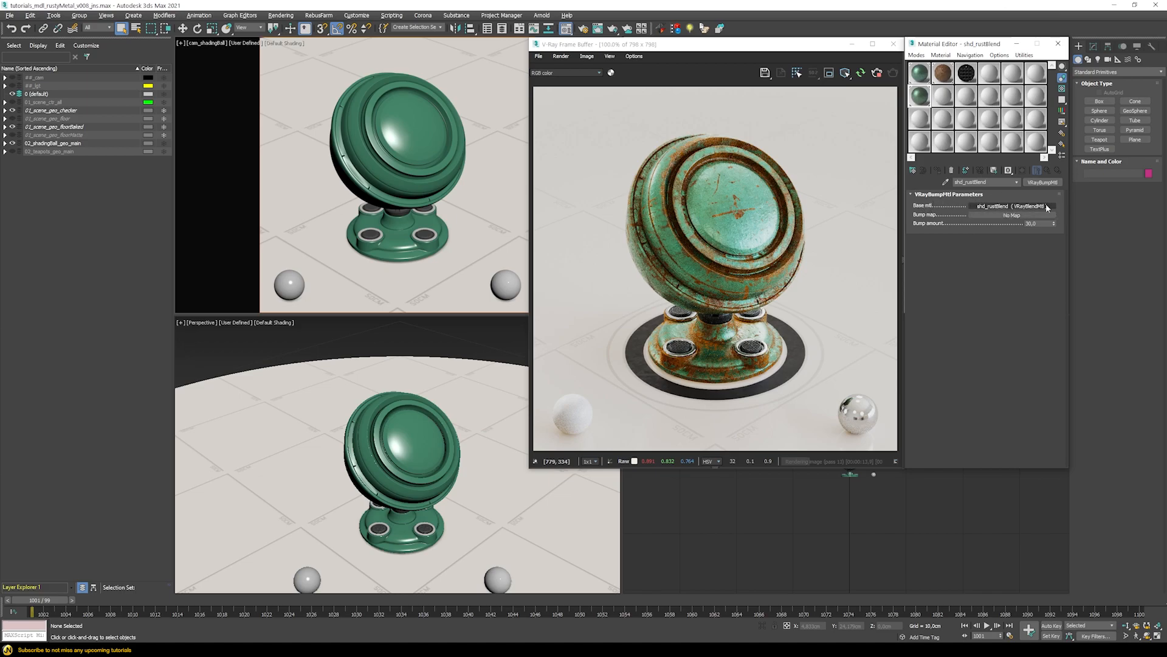
Check the base blend material, return to the VRayBumpMtl level and set its bump amount to 100.
{"action": "left_click", "coordinate": [971, 206]}
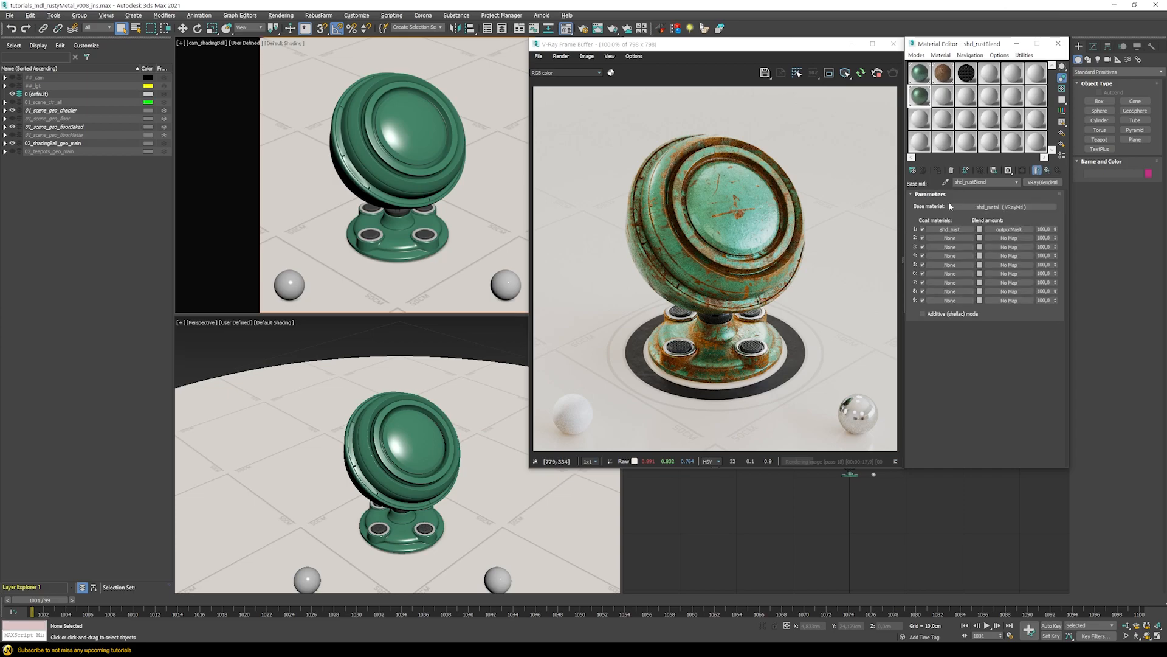
{"action": "left_click", "coordinate": [1037, 170]}
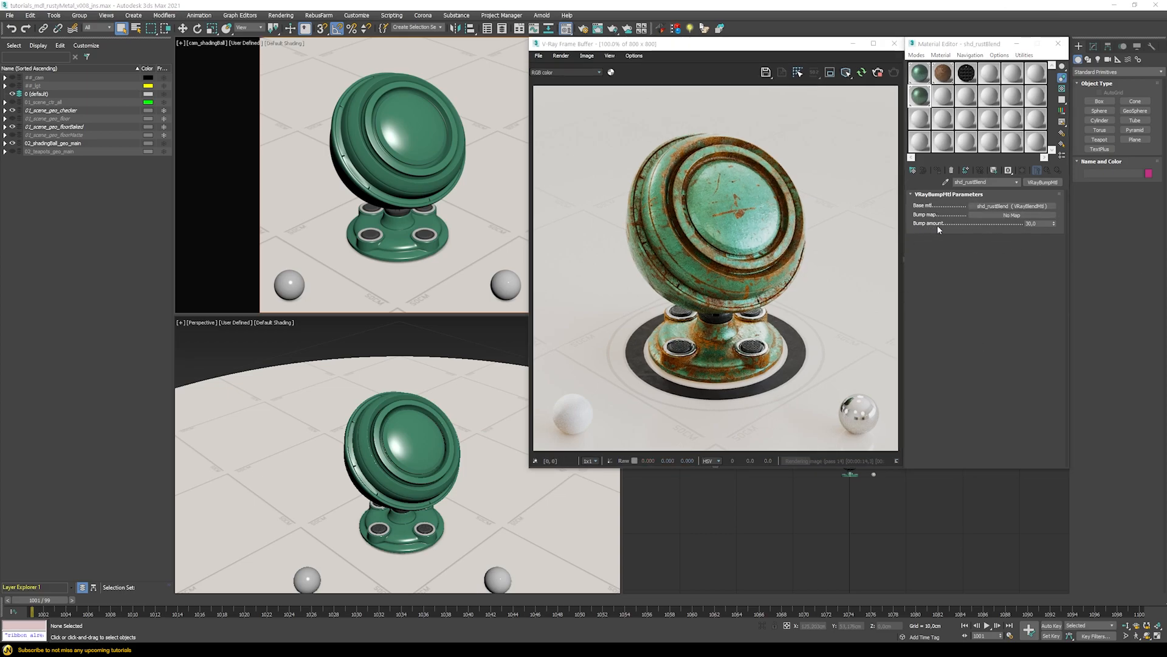
{"action": "double_click", "coordinate": [1038, 223]}
{"action": "type", "text": "100"}
{"action": "key", "text": "Return"}
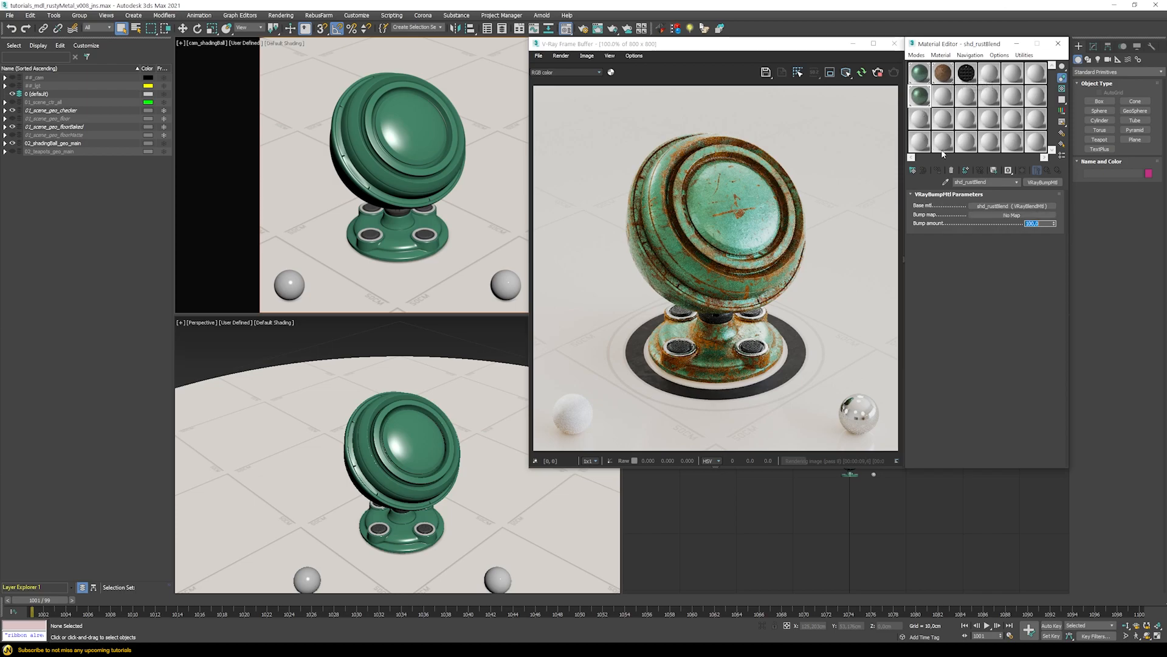
Paste a copy of shd_mask's maskComp Composite into the bump map of shd_rustBlend.
{"action": "left_click", "coordinate": [966, 75]}
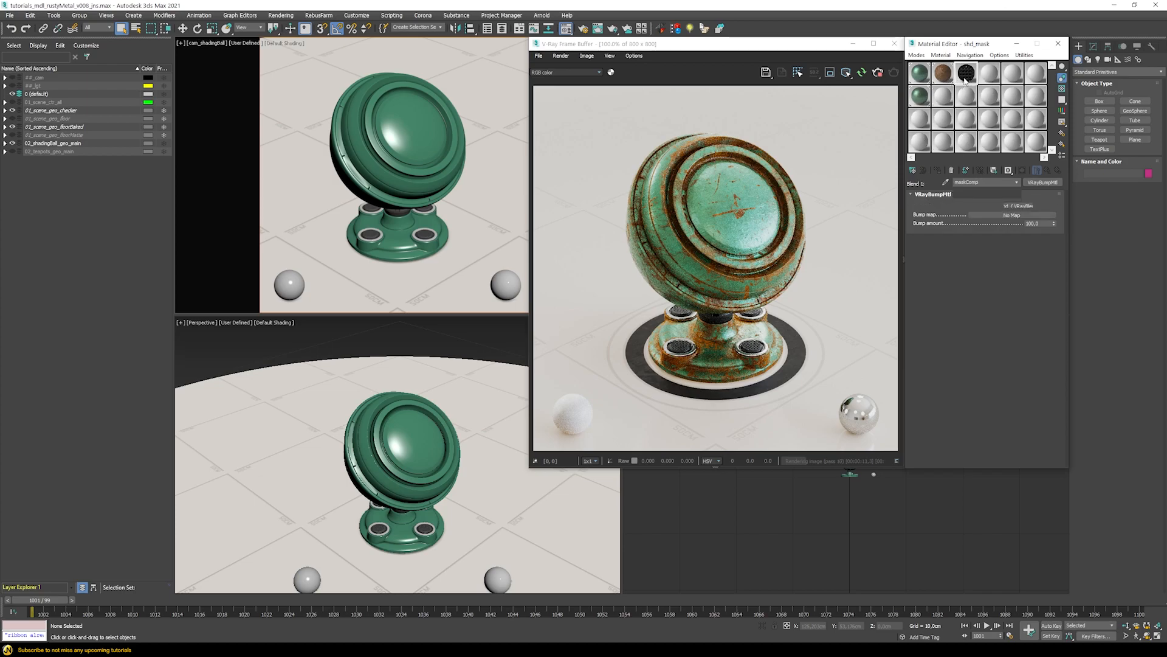
{"action": "right_click", "coordinate": [1041, 183]}
{"action": "left_click", "coordinate": [1057, 196]}
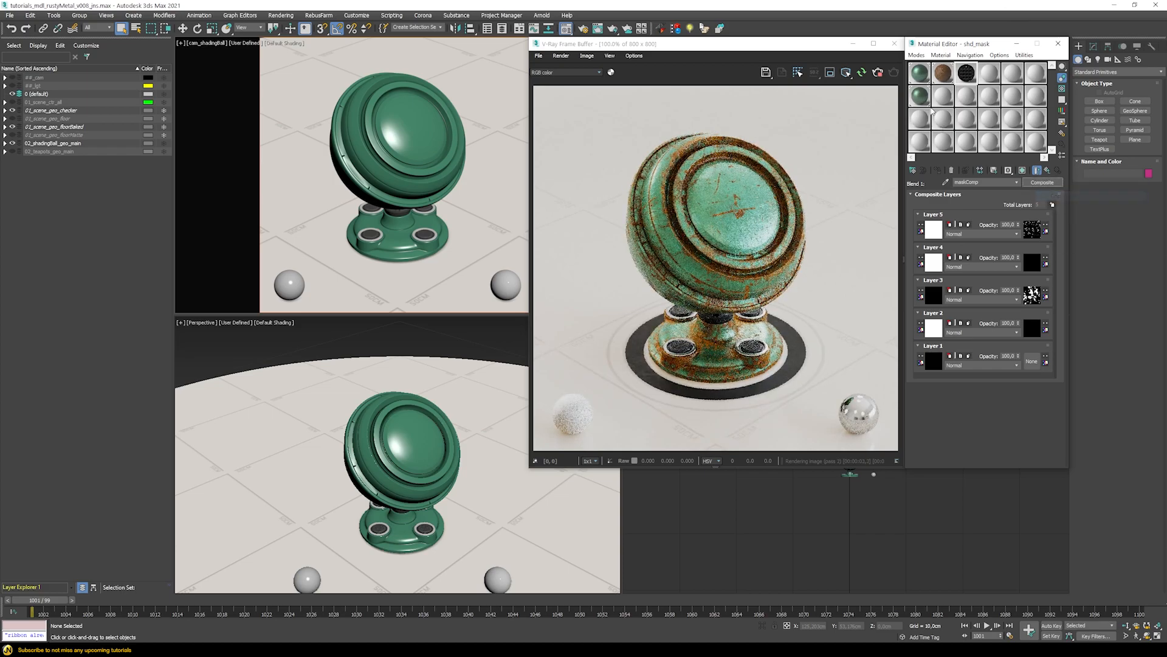
{"action": "left_click", "coordinate": [920, 95]}
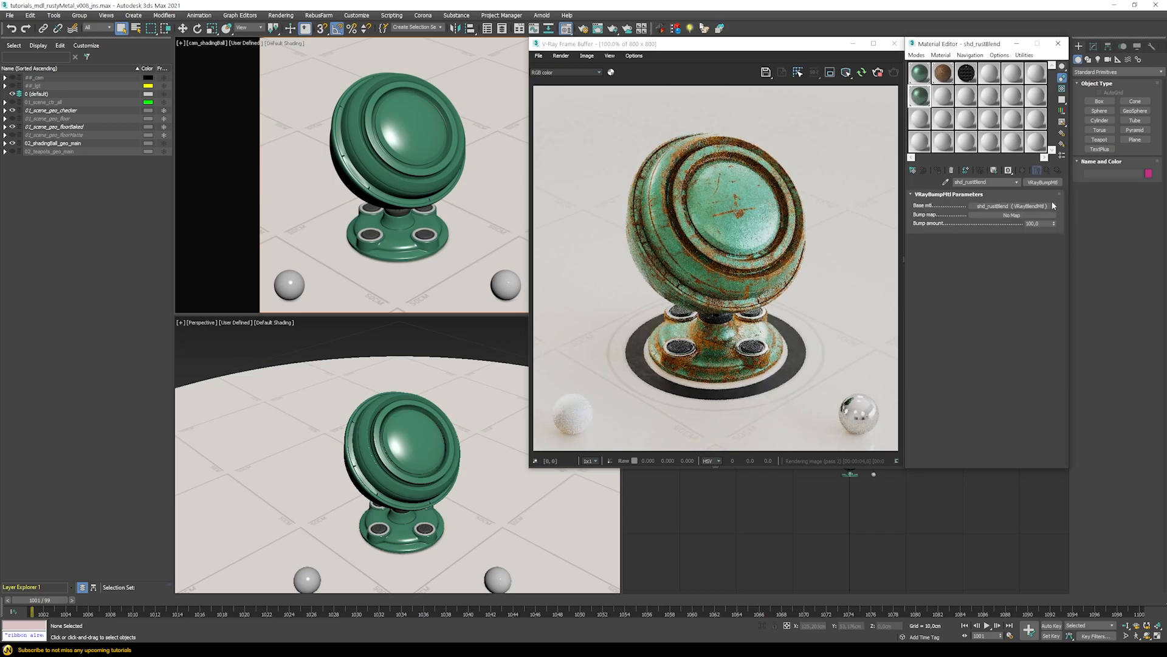
{"action": "right_click", "coordinate": [1019, 217]}
{"action": "left_click", "coordinate": [1054, 232]}
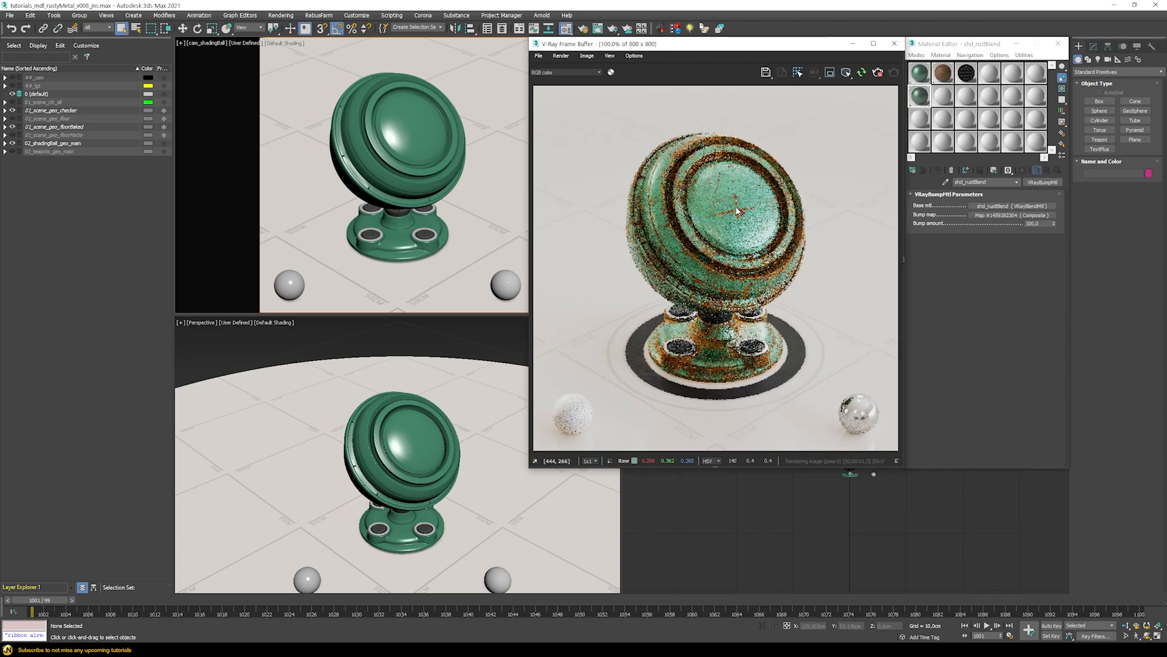
Inspect the bump effect on the shading ball's face up close in the normal pass.
{"action": "scroll", "coordinate": [747, 210], "scroll_direction": "up", "scroll_amount": 2}
{"action": "left_click", "coordinate": [574, 72]}
{"action": "left_click", "coordinate": [554, 149]}
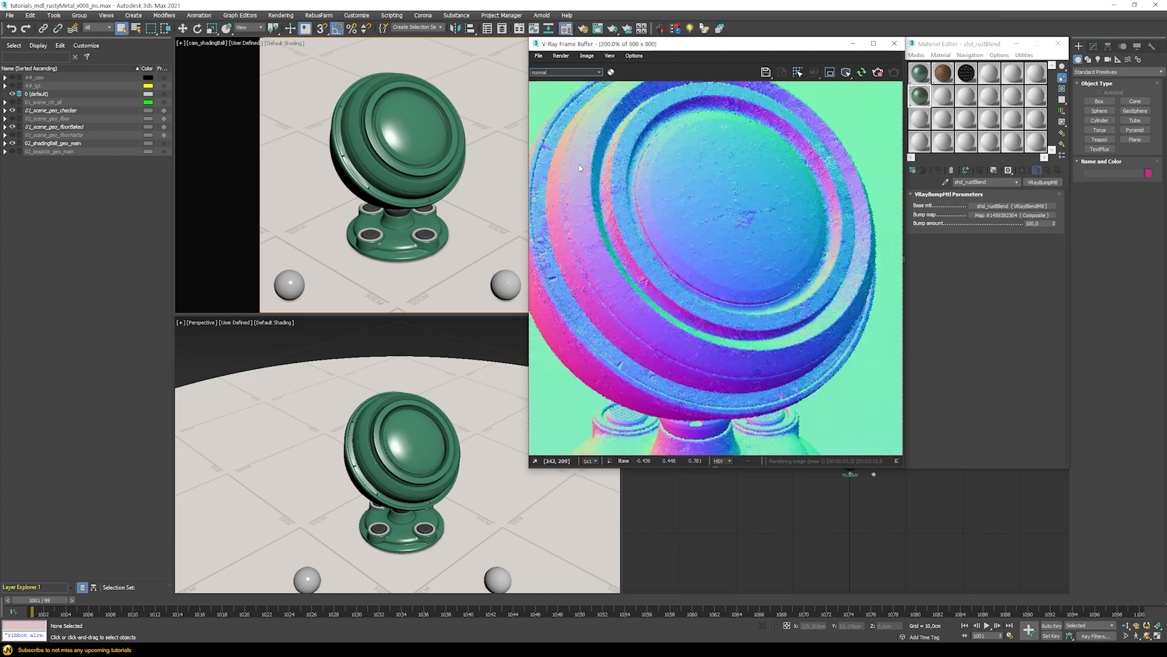
{"action": "scroll", "coordinate": [750, 216], "scroll_direction": "up", "scroll_amount": 1}
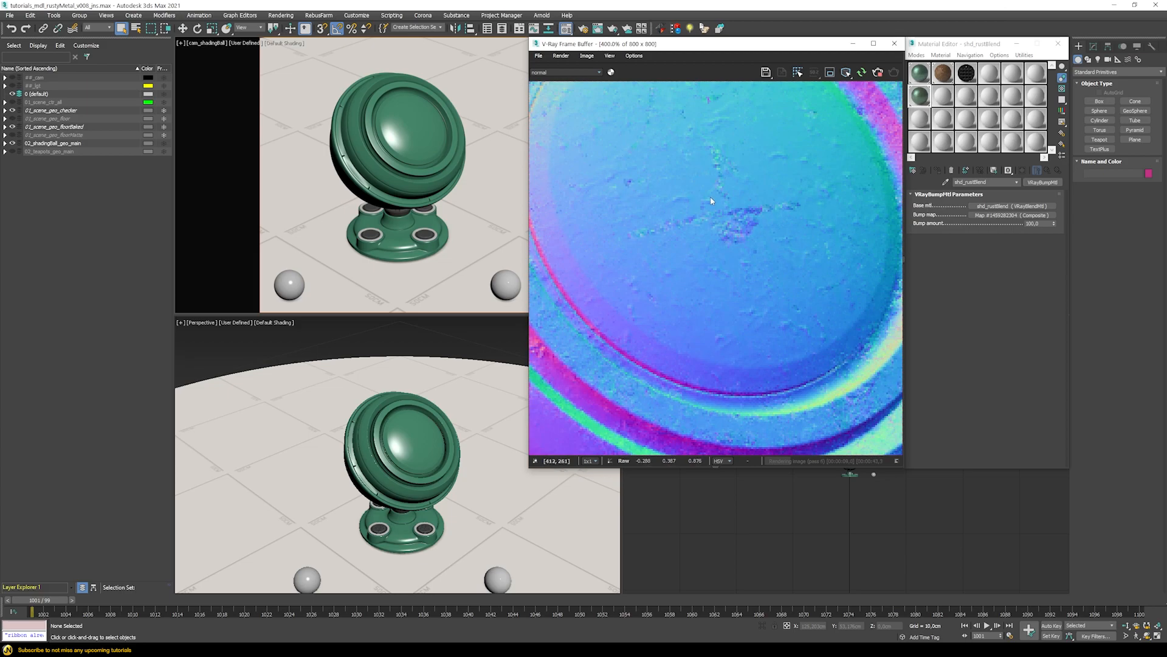
Clear the Composite from shd_rustBlend's bump map and compare the normal pass without it.
{"action": "right_click", "coordinate": [1005, 220]}
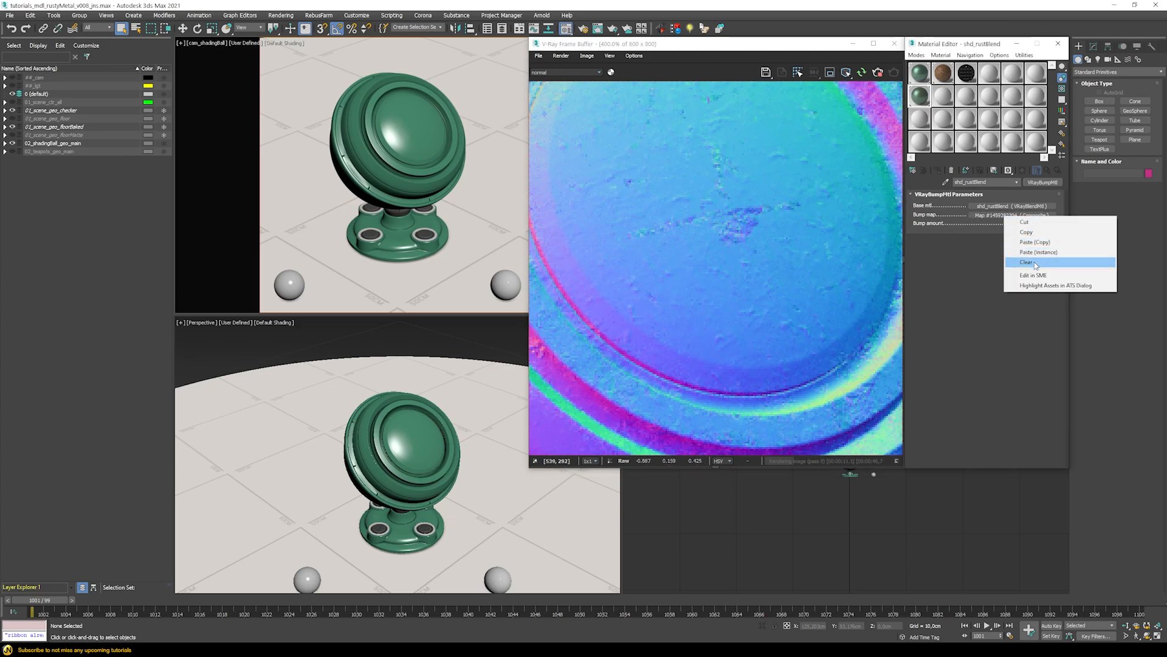
{"action": "left_click", "coordinate": [1029, 260]}
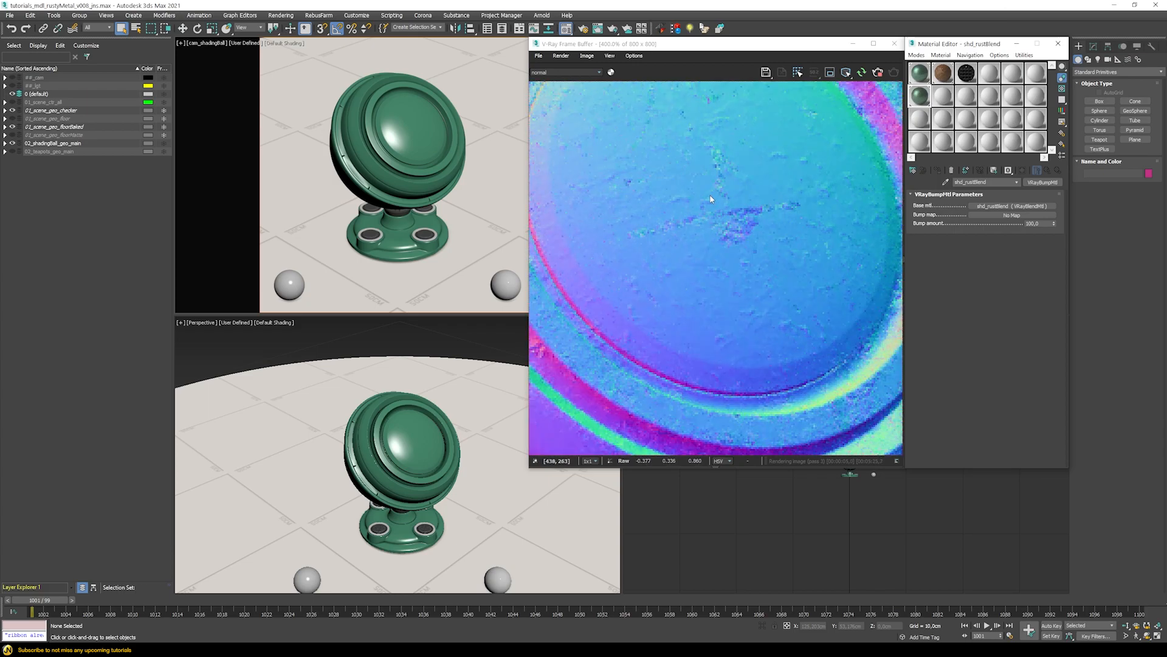
{"action": "scroll", "coordinate": [709, 208], "scroll_direction": "down", "scroll_amount": 3}
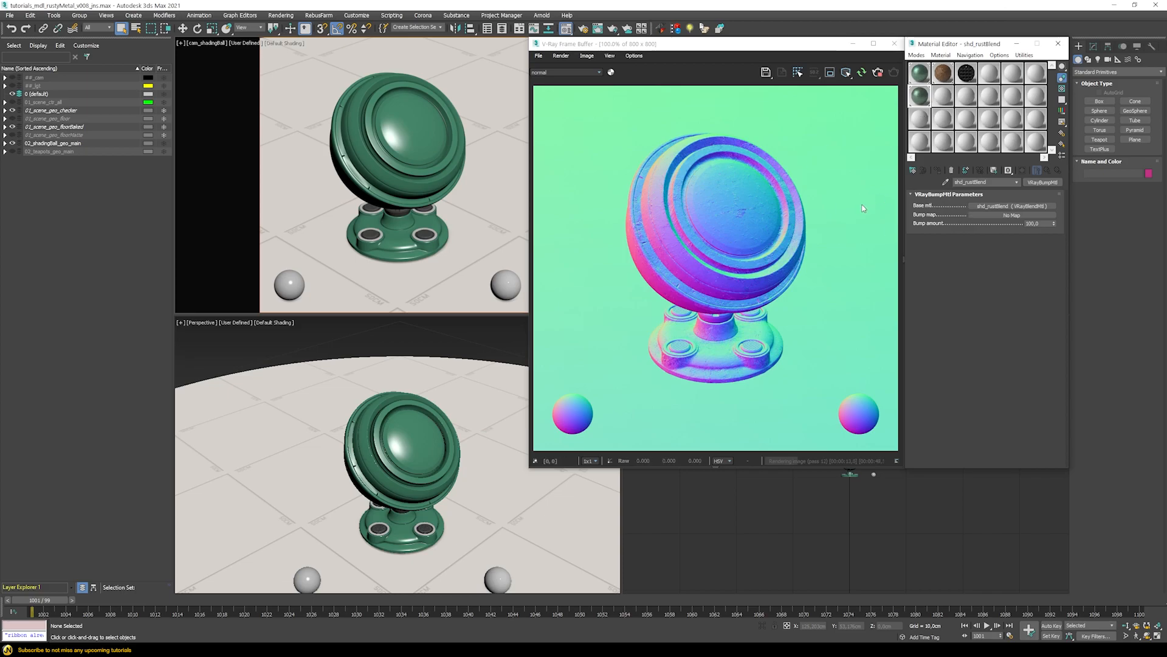
Load a VRayColor2Bump map into shd_rustBlend's bump map and frame the ball's face in the normal pass.
{"action": "left_click", "coordinate": [982, 214]}
{"action": "type", "text": "vray"}
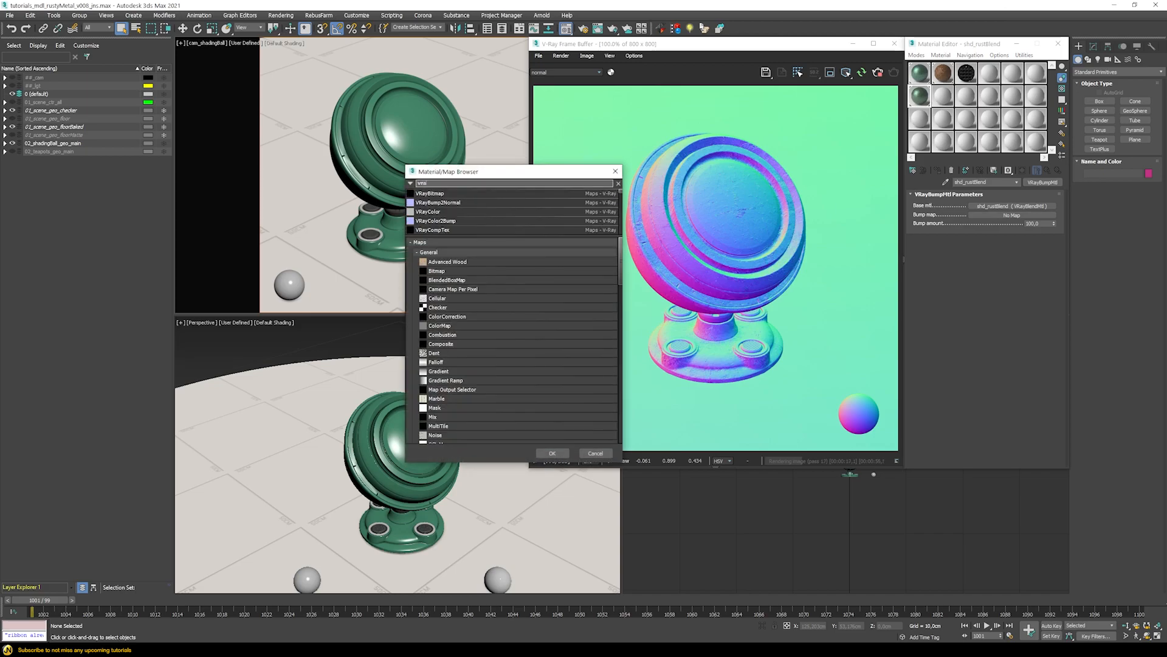
{"action": "double_click", "coordinate": [453, 221]}
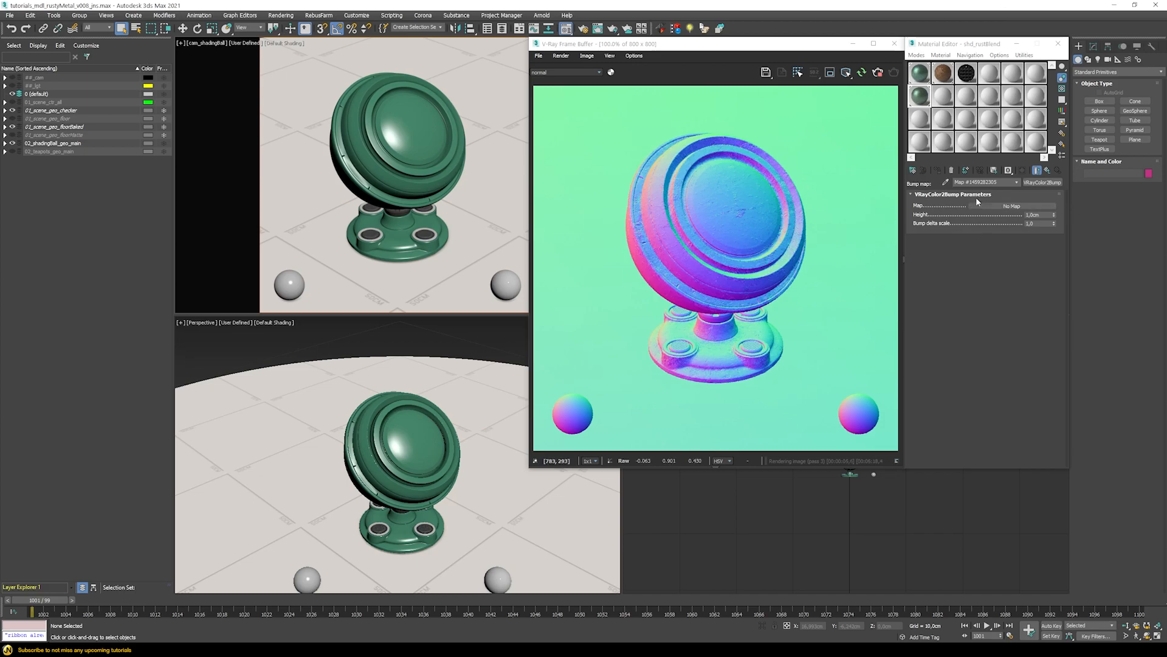
{"action": "scroll", "coordinate": [750, 205], "scroll_direction": "up", "scroll_amount": 2}
{"action": "middle_click_drag", "start_coordinate": [716, 227], "coordinate": [734, 228]}
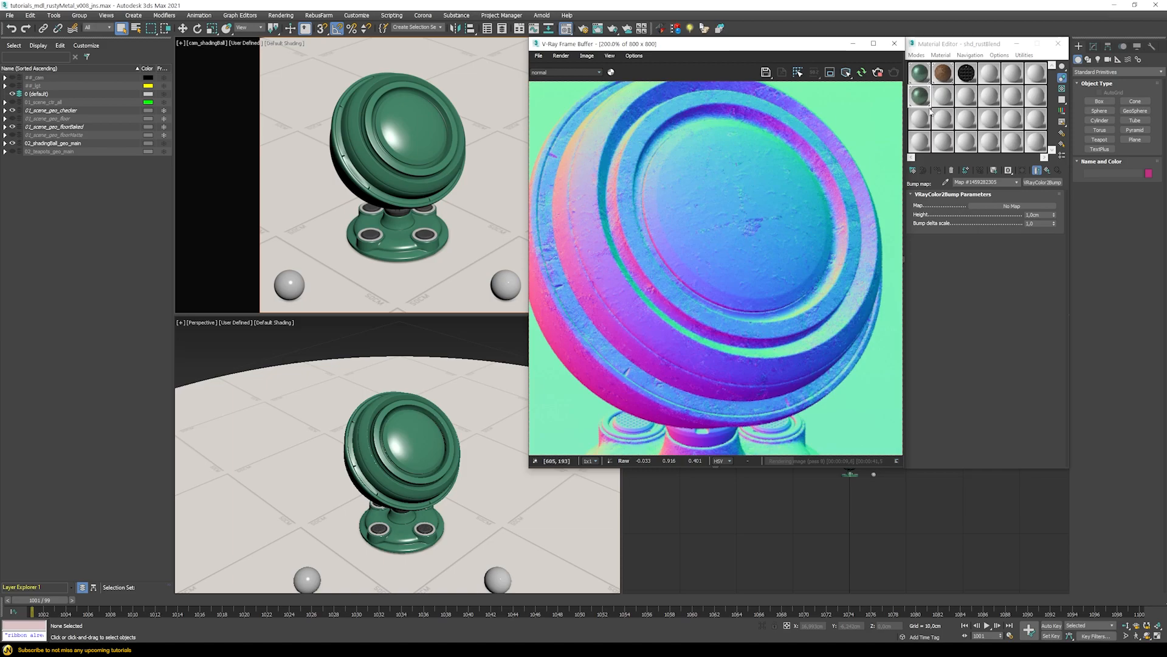
Add a Composite map as the input map of VRayColor2Bump.
{"action": "left_click", "coordinate": [1016, 208]}
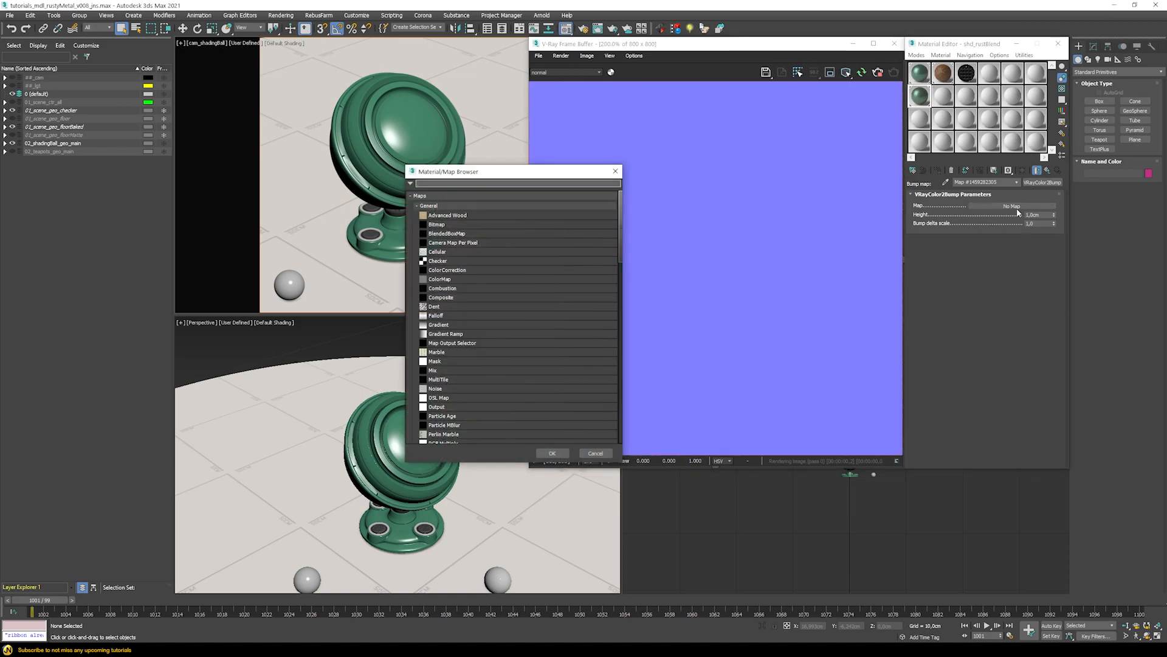
{"action": "type", "text": "comp"}
{"action": "key", "text": "Down"}
{"action": "key", "text": "Return"}
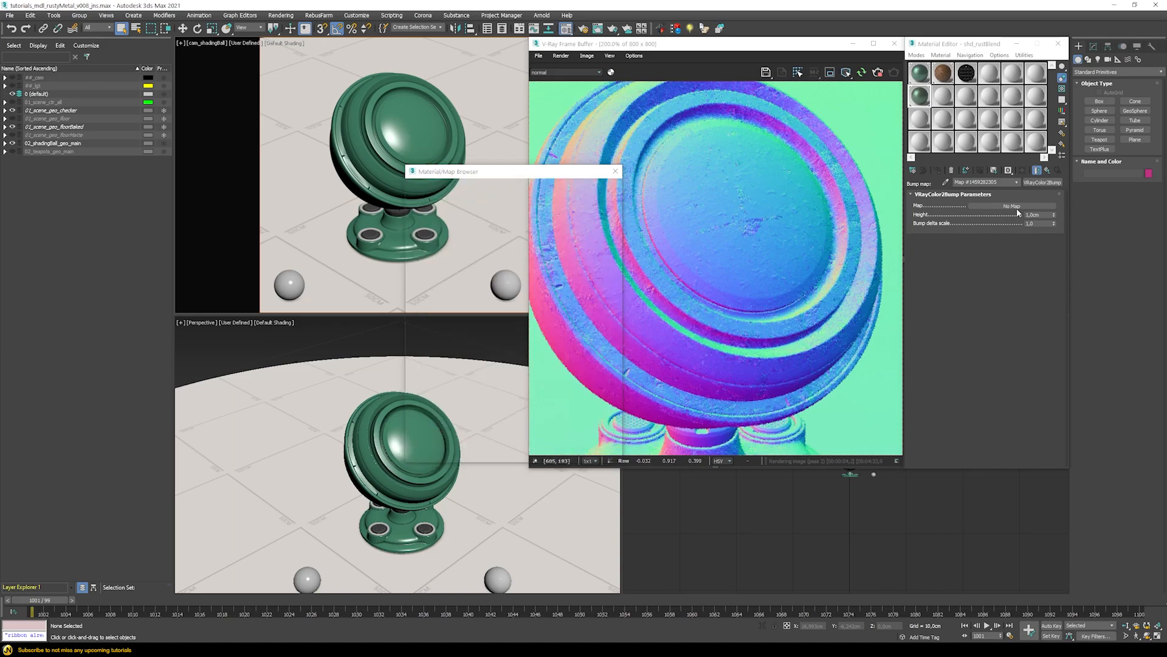
Copy the white texture of maskComp's Layer 5 and paste it into Layer 1 of the new bump Composite.
{"action": "left_click", "coordinate": [966, 73]}
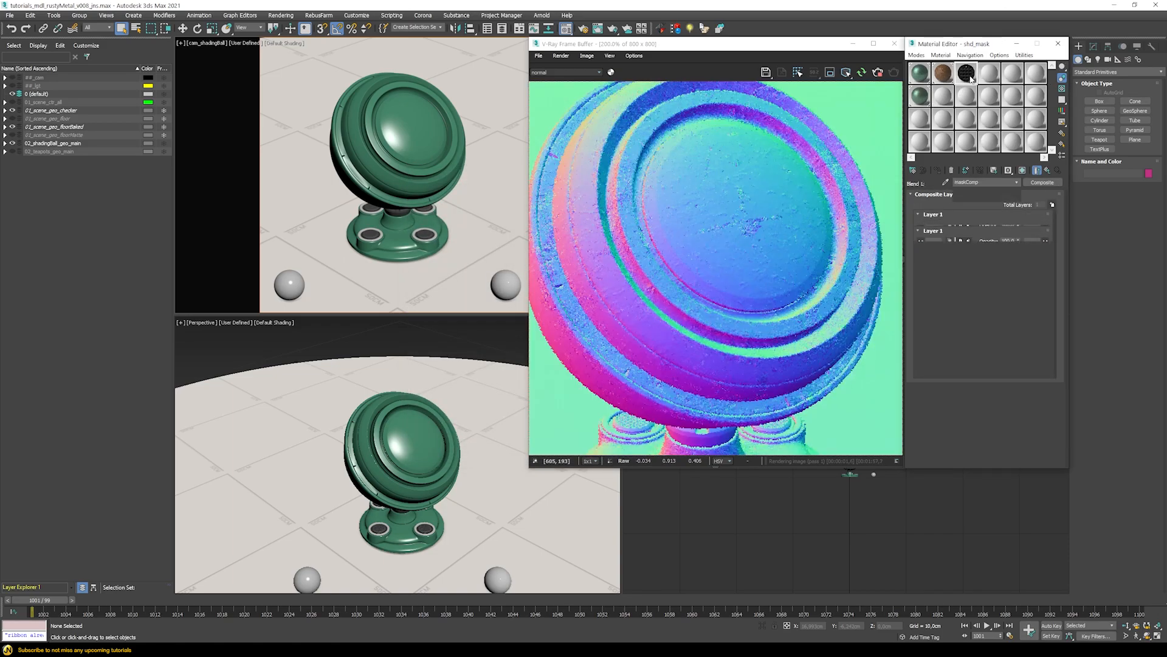
{"action": "right_click", "coordinate": [934, 231]}
{"action": "left_click", "coordinate": [958, 249]}
{"action": "left_click", "coordinate": [920, 95]}
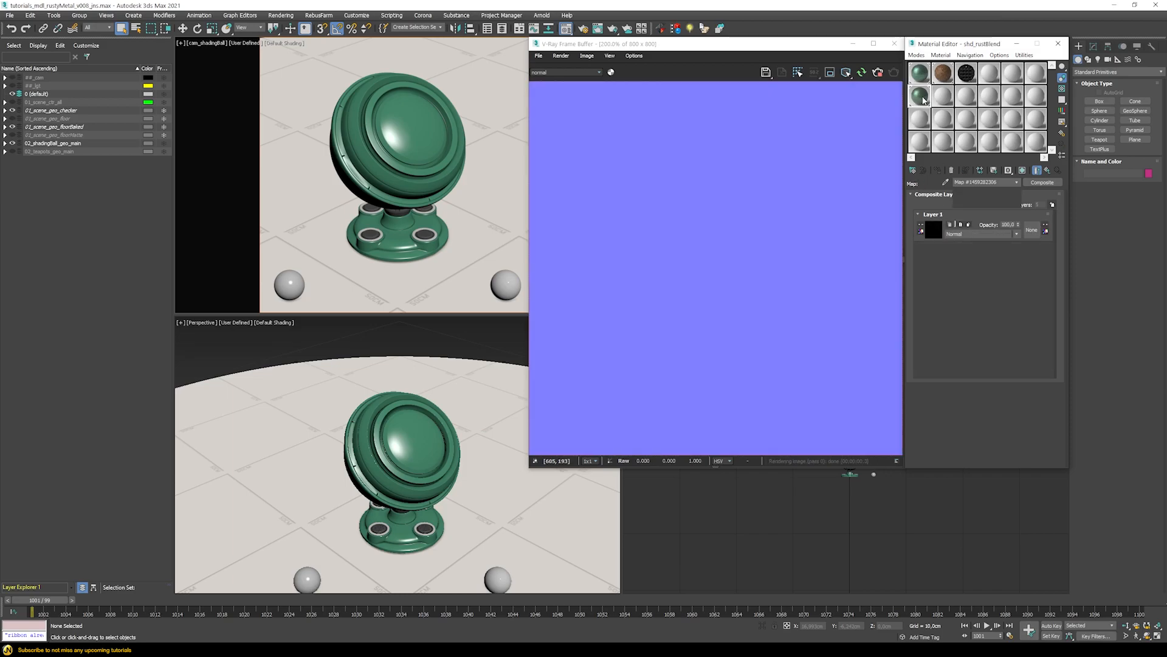
{"action": "right_click", "coordinate": [936, 233]}
{"action": "left_click", "coordinate": [955, 250]}
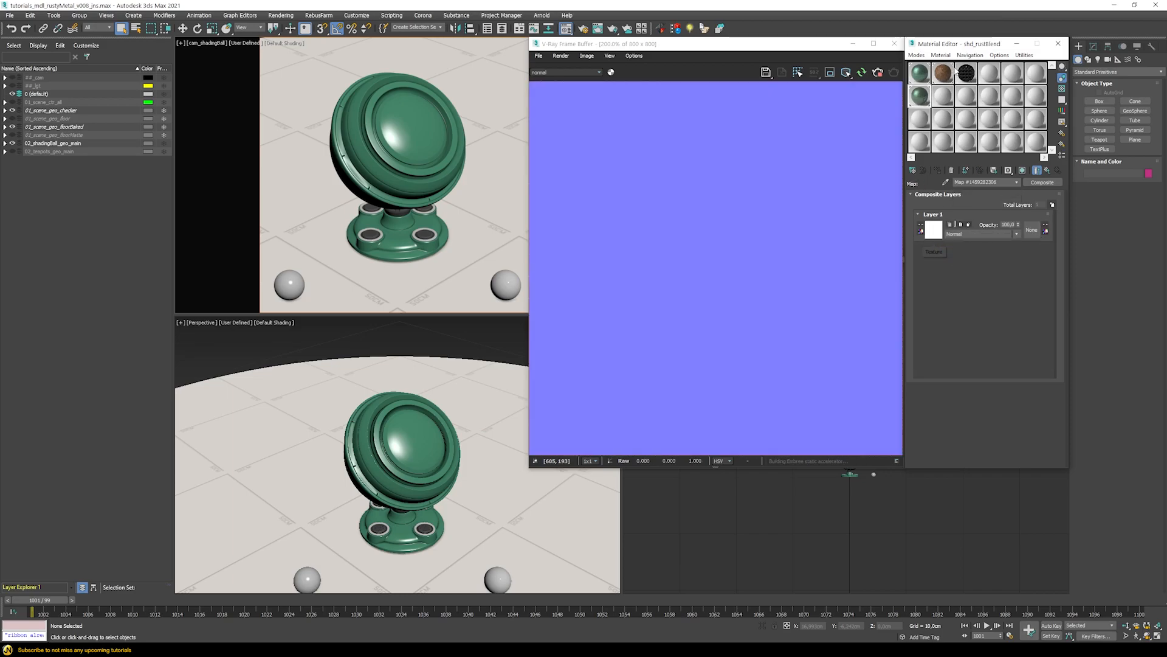
Copy the mask texture of maskComp's Layer 5 and paste it into the mask slot of the bump Composite's Layer 1.
{"action": "left_click", "coordinate": [966, 74]}
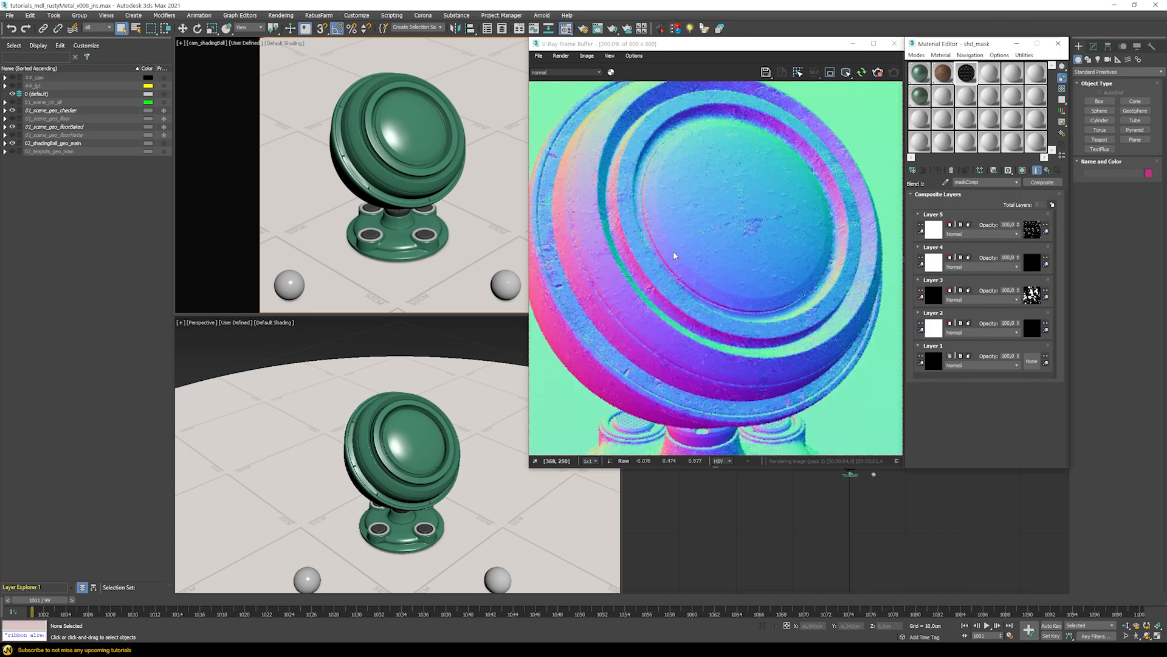
{"action": "right_click", "coordinate": [1029, 240]}
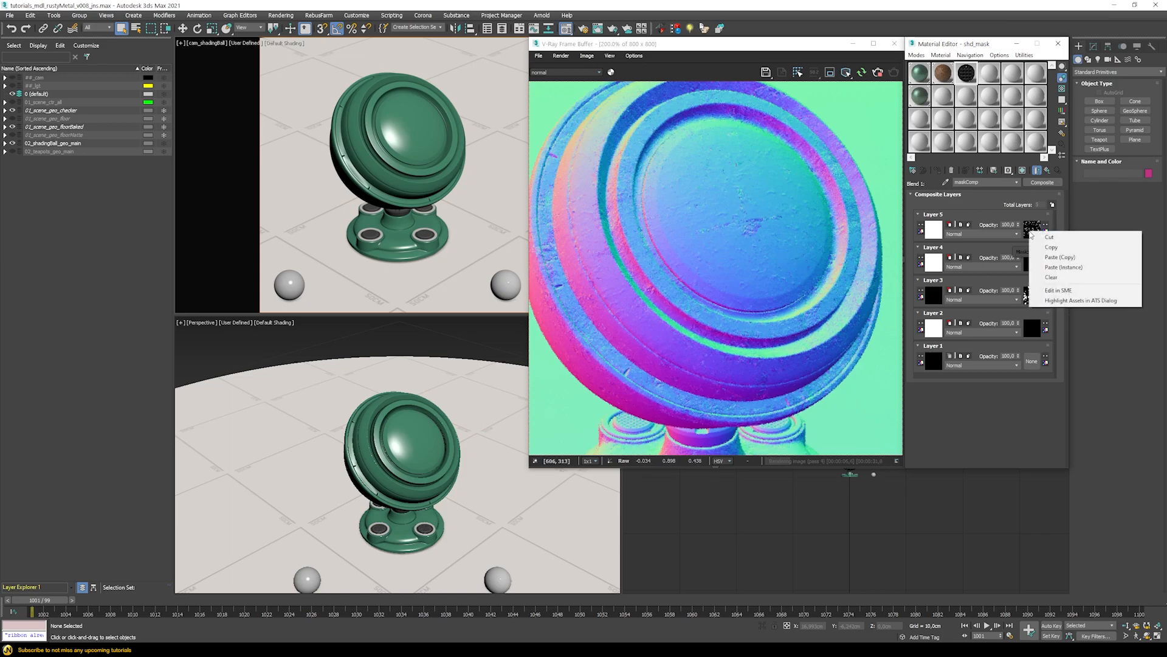
{"action": "left_click", "coordinate": [1044, 247]}
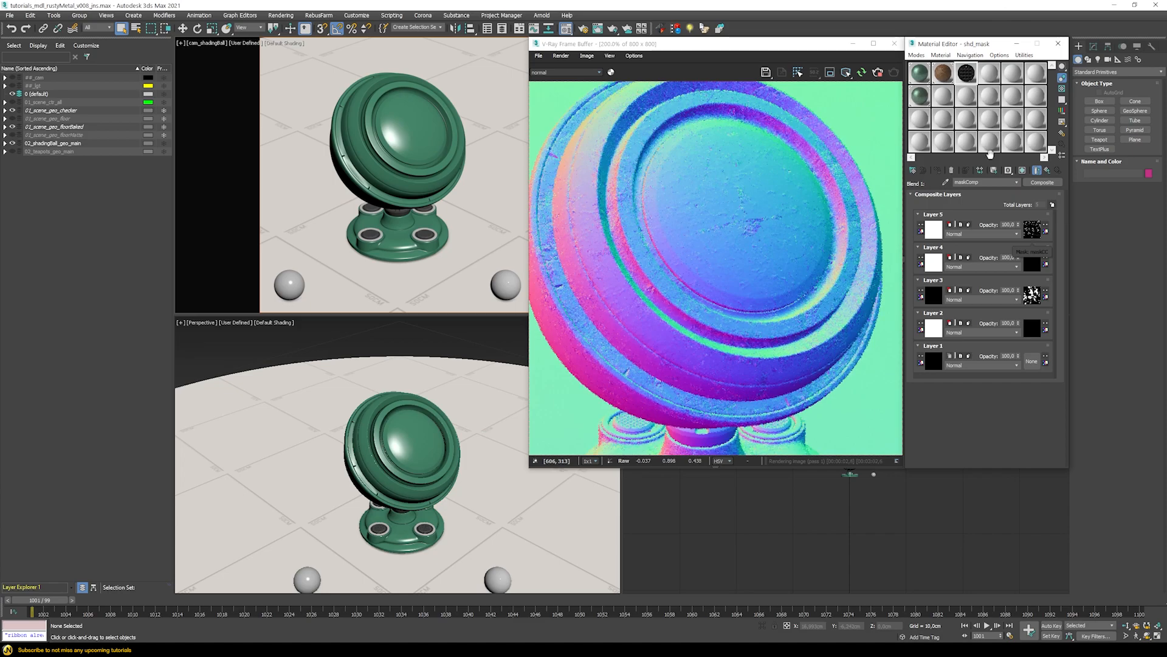
{"action": "left_click", "coordinate": [921, 101]}
{"action": "right_click", "coordinate": [1034, 231]}
{"action": "left_click", "coordinate": [1050, 247]}
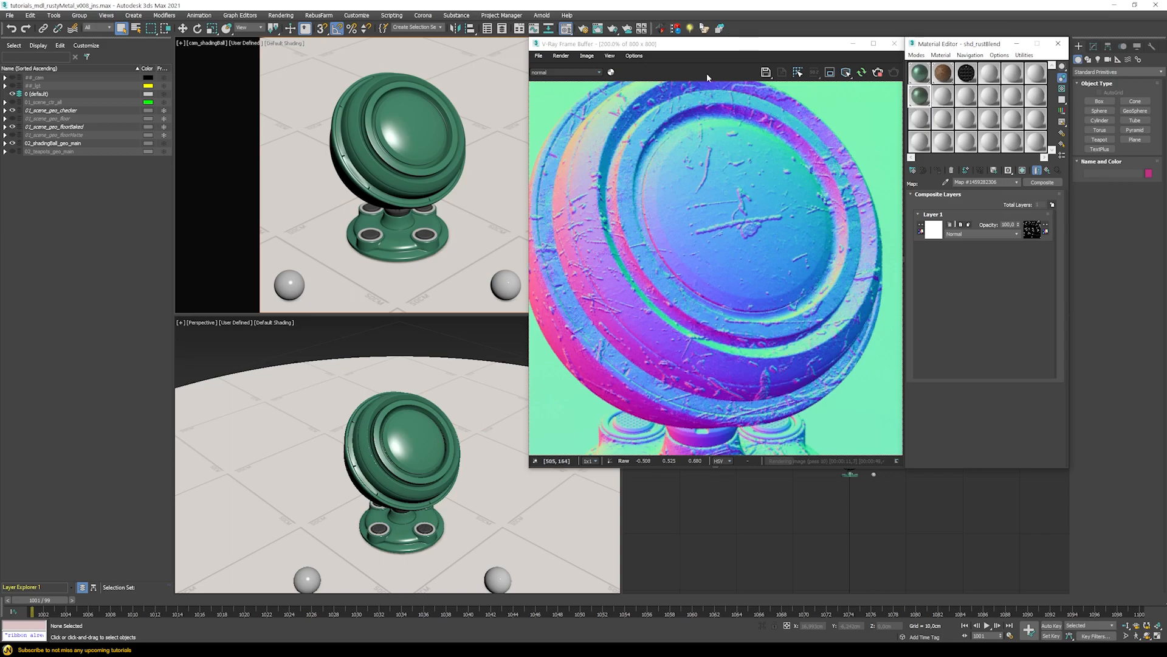
Set the height of shd_rustBlend's VRayColor2Bump map to -0.1 cm and inspect the scratches in the normal pass.
{"action": "left_click", "coordinate": [1046, 172]}
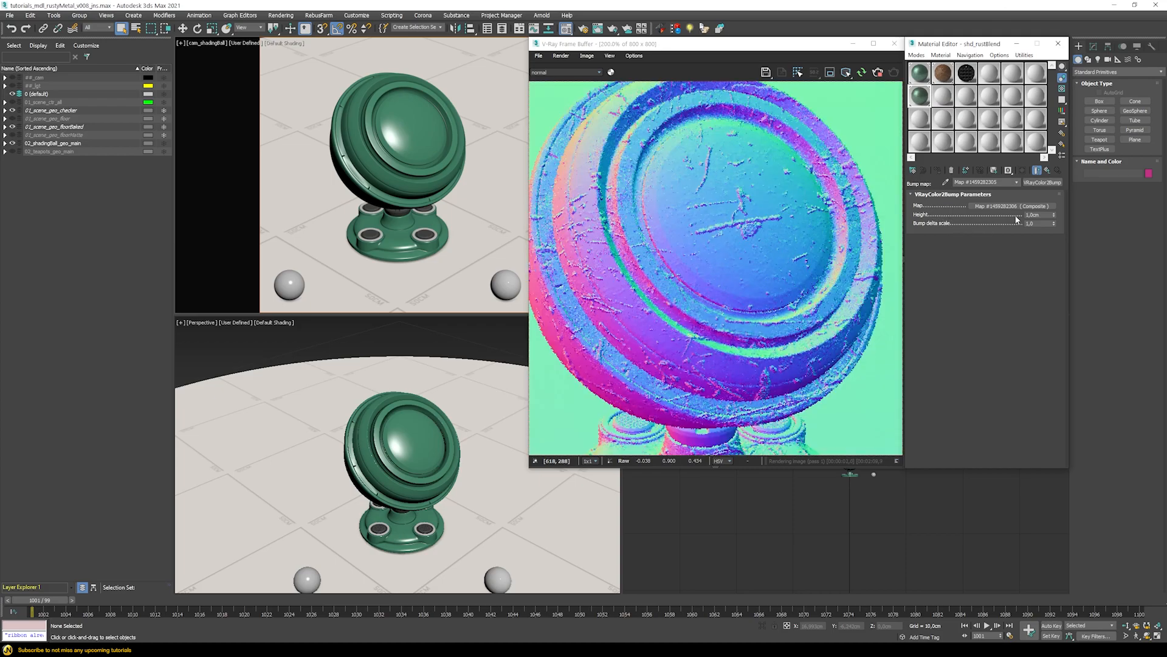
{"action": "left_click", "coordinate": [1046, 171]}
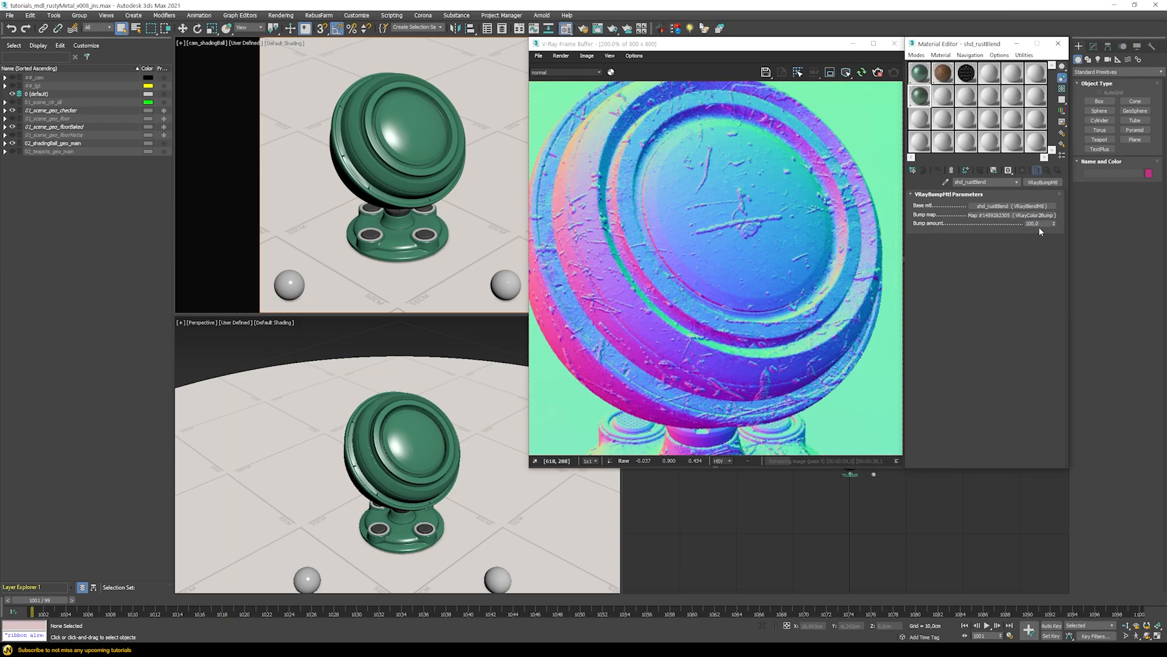
{"action": "left_click", "coordinate": [1021, 216]}
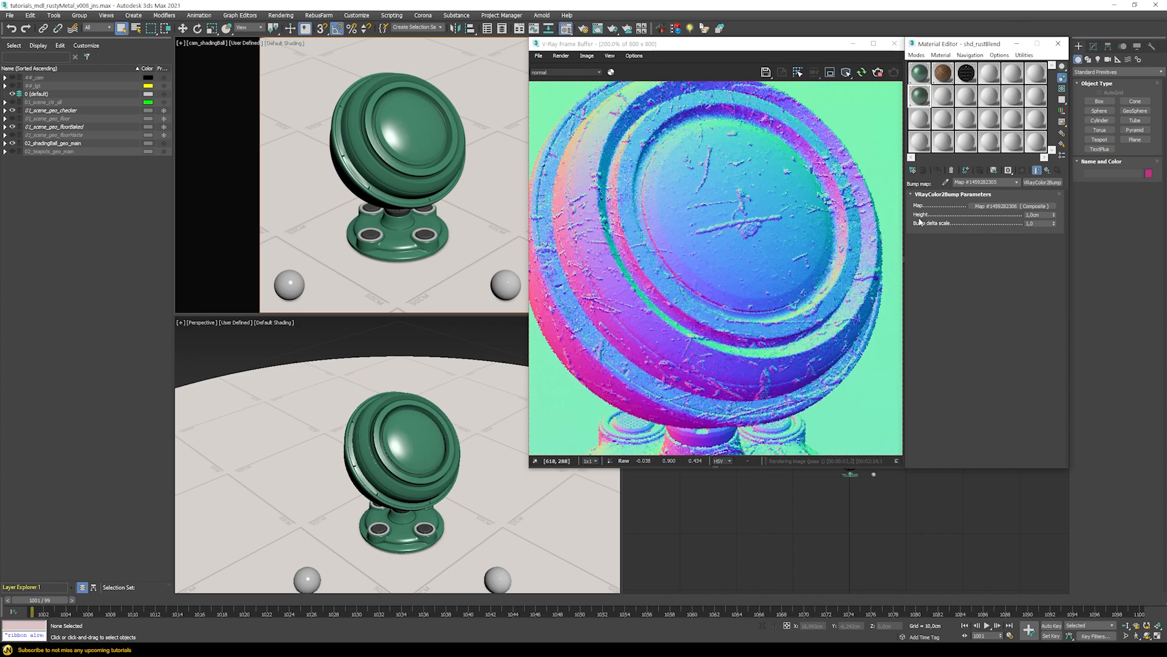
{"action": "double_click", "coordinate": [1040, 215]}
{"action": "type", "text": "-"}
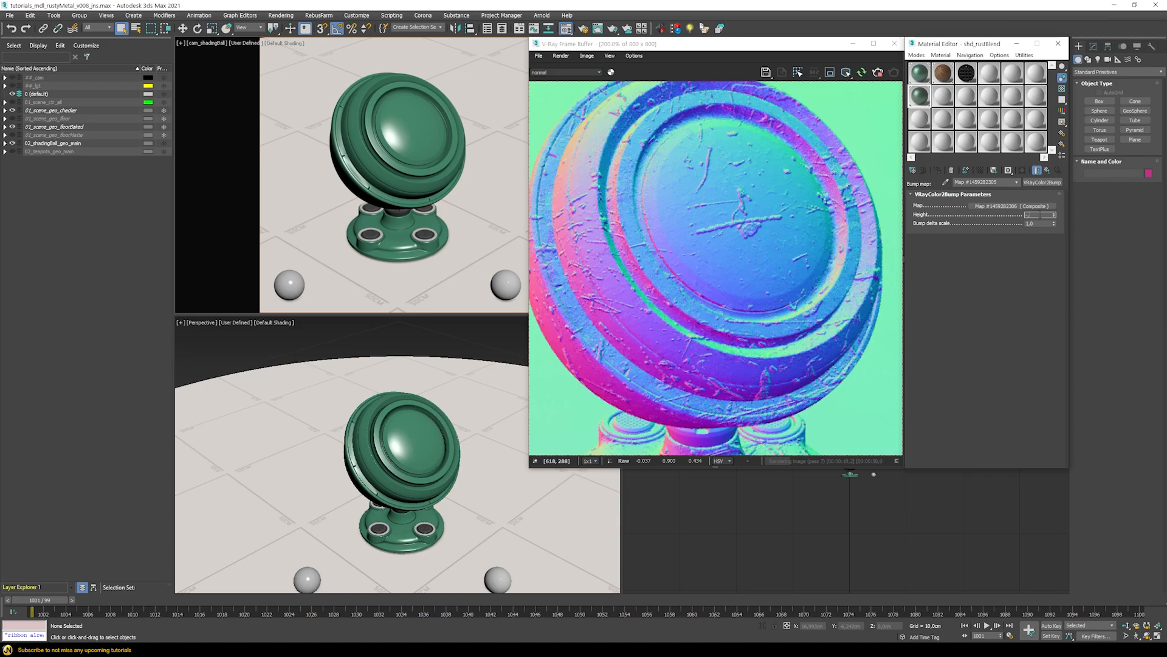
{"action": "type", "text": ",1"}
{"action": "key", "text": "Return"}
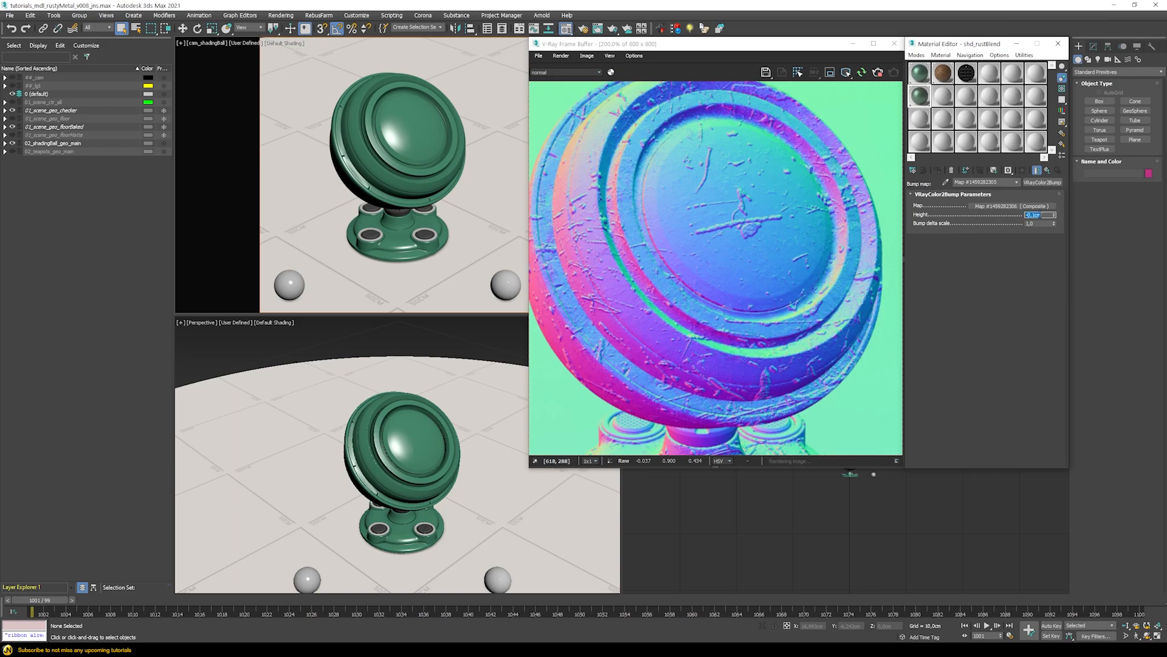
{"action": "left_click", "coordinate": [716, 234]}
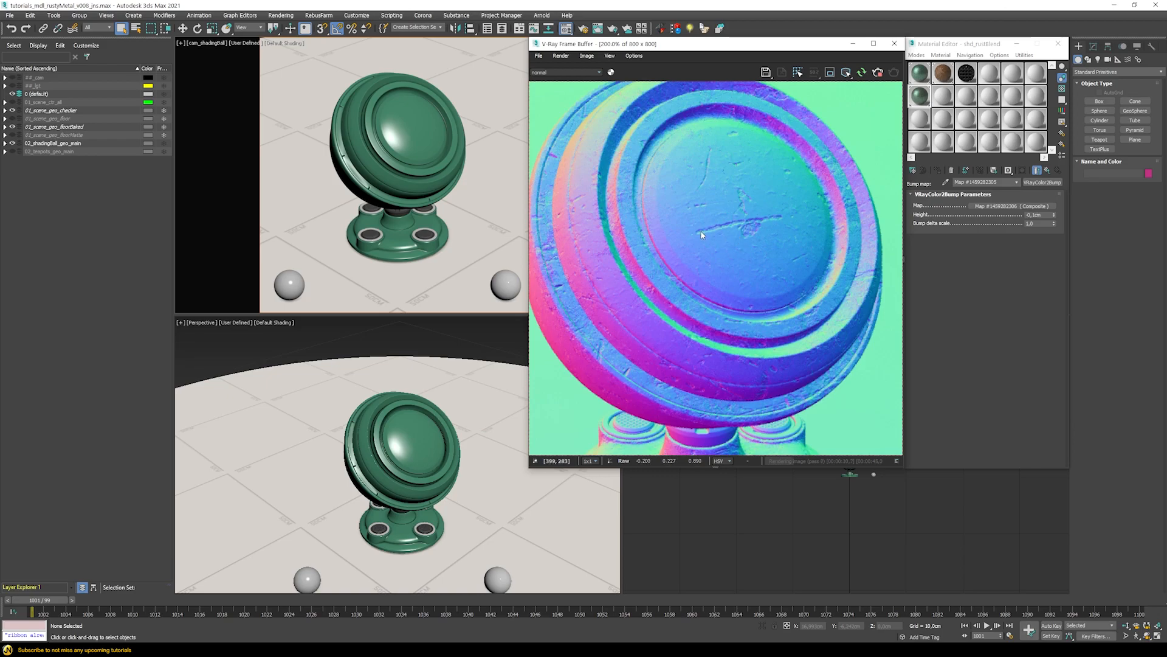
Switch the rendered view from the normal pass to RGB color to check the scratched metal.
{"action": "left_click", "coordinate": [559, 72]}
{"action": "left_click", "coordinate": [556, 81]}
{"action": "left_click", "coordinate": [585, 69]}
{"action": "left_click", "coordinate": [563, 80]}
{"action": "left_click", "coordinate": [1005, 205]}
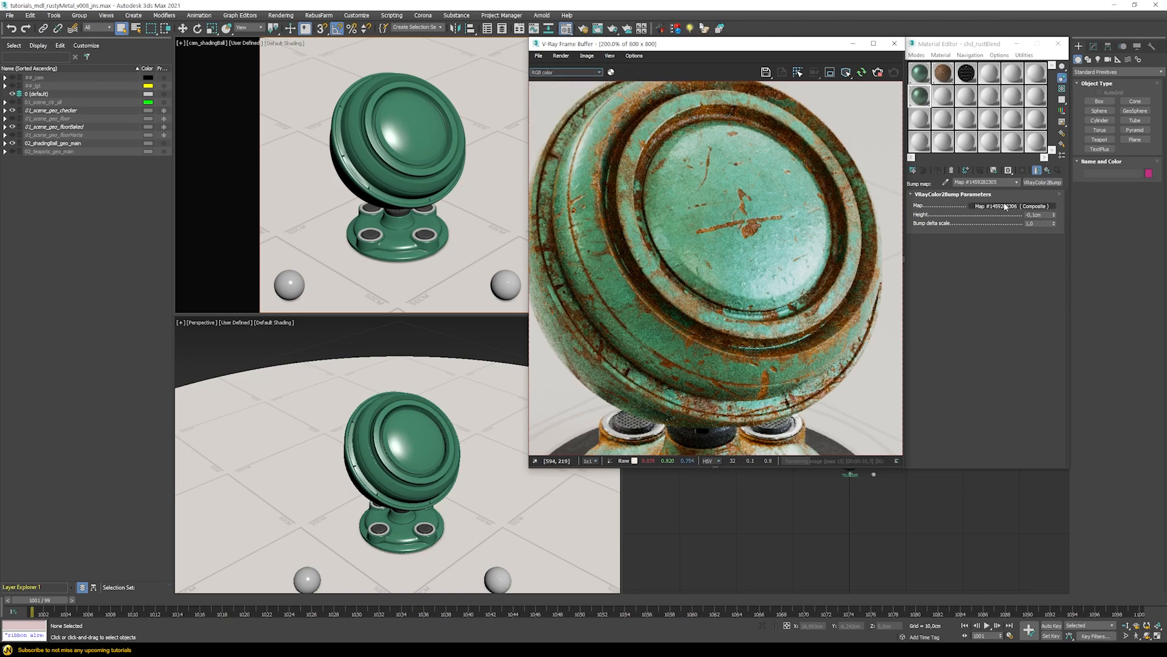
Examine the blending modes available for Layer 2 of shd_mask's maskComp, keeping Normal.
{"action": "left_click", "coordinate": [967, 75]}
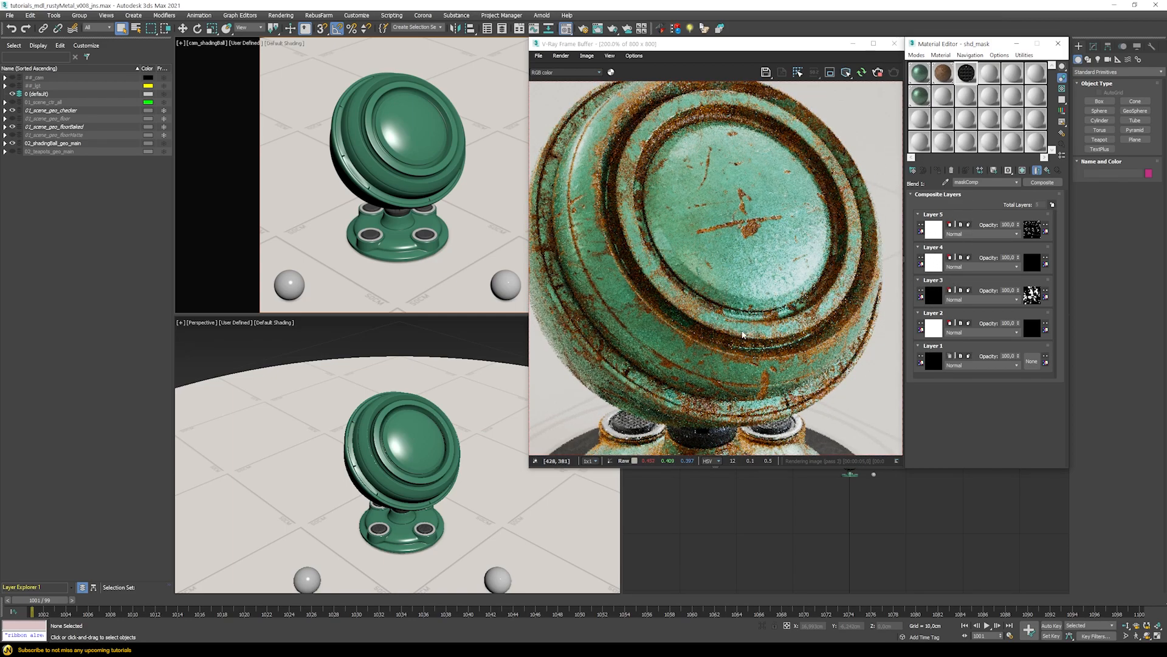
{"action": "left_click", "coordinate": [978, 332]}
{"action": "left_click", "coordinate": [970, 363]}
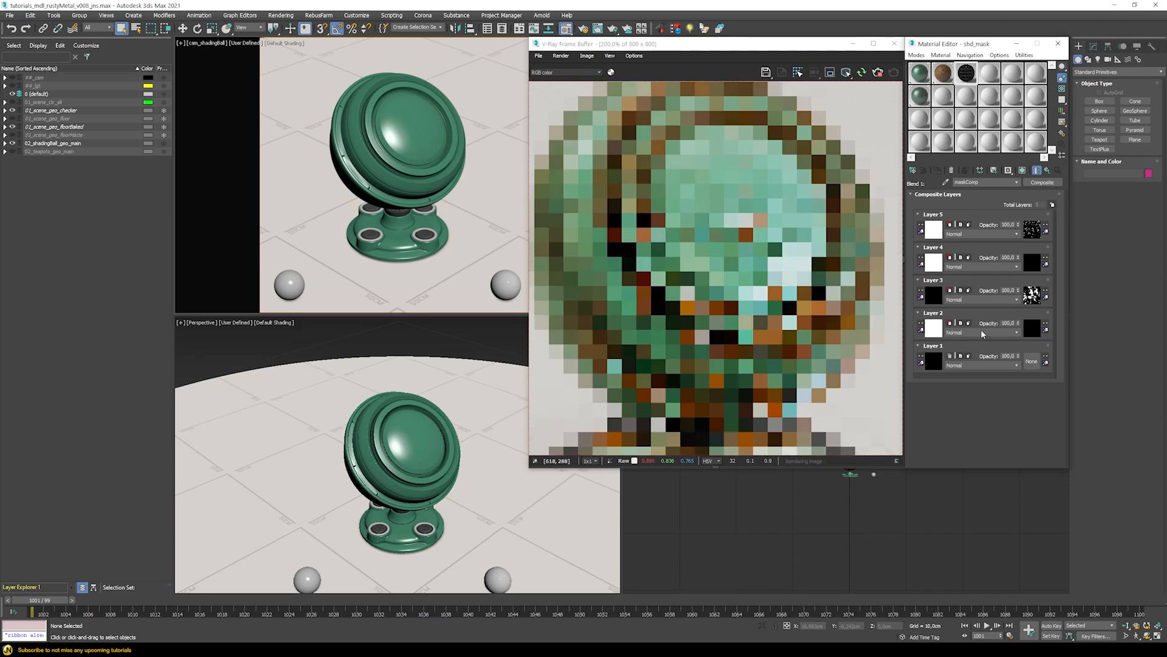
{"action": "left_click", "coordinate": [973, 330]}
{"action": "left_click", "coordinate": [957, 334]}
{"action": "left_click", "coordinate": [957, 333]}
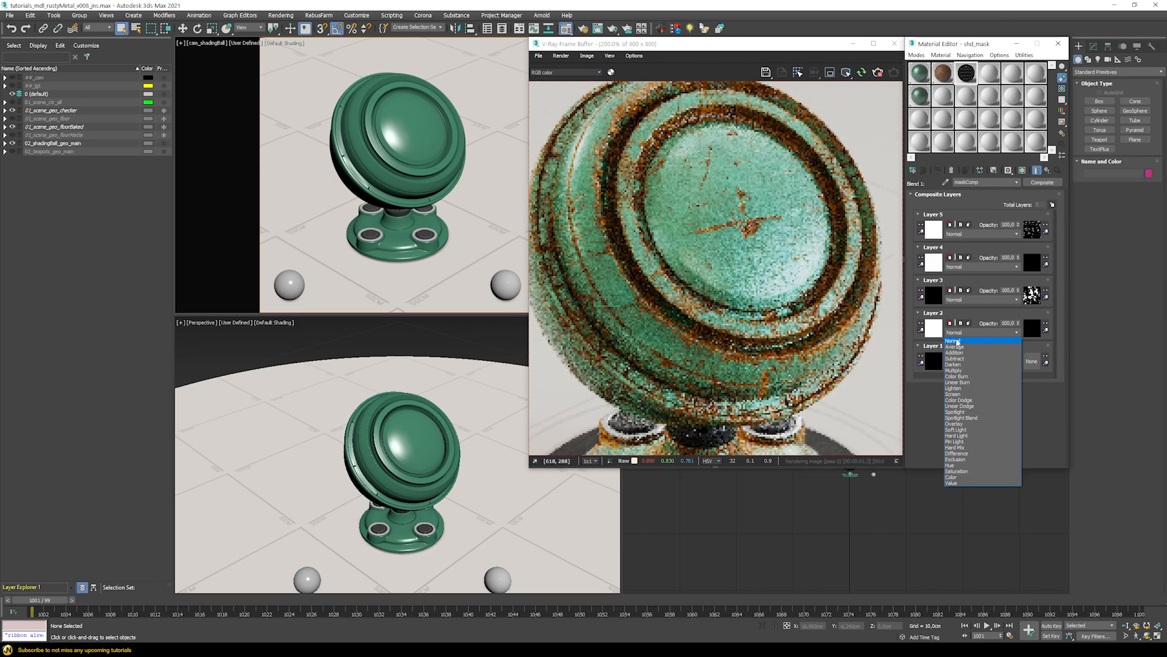
{"action": "left_click", "coordinate": [957, 341]}
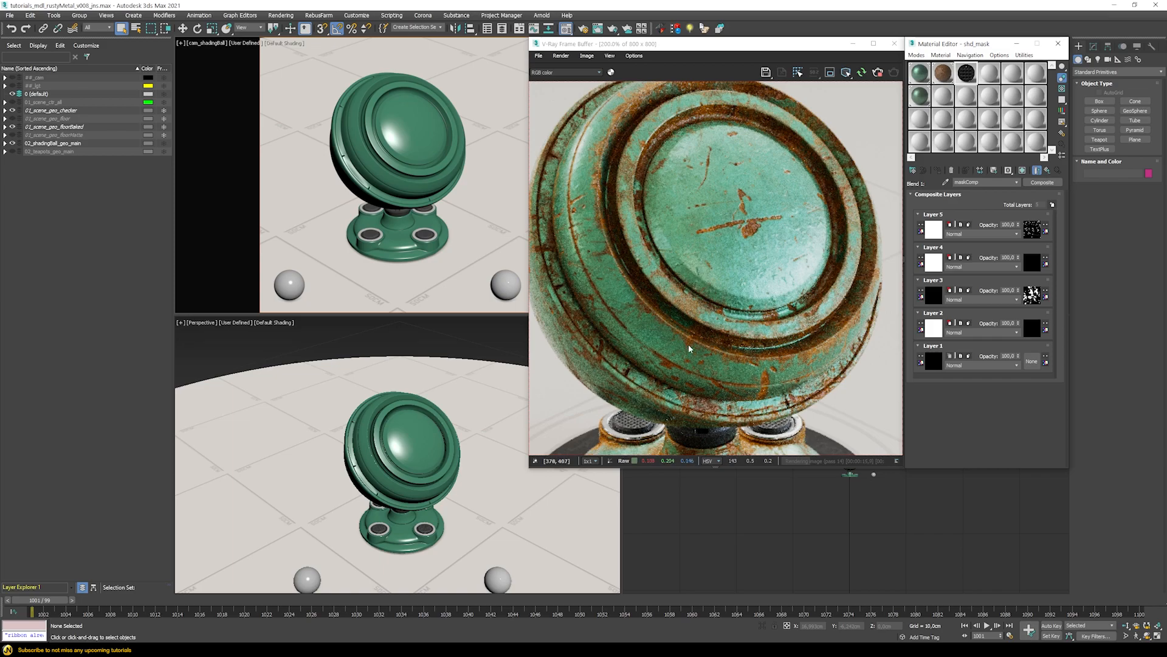
Show the whole shading ball in the RGB color render at 100% and enlarge the frame buffer to 1125 x 1125.
{"action": "left_click", "coordinate": [557, 74]}
{"action": "left_click", "coordinate": [551, 79]}
{"action": "scroll", "coordinate": [757, 257], "scroll_direction": "down", "scroll_amount": 2}
{"action": "scroll", "coordinate": [757, 257], "scroll_direction": "up", "scroll_amount": 1}
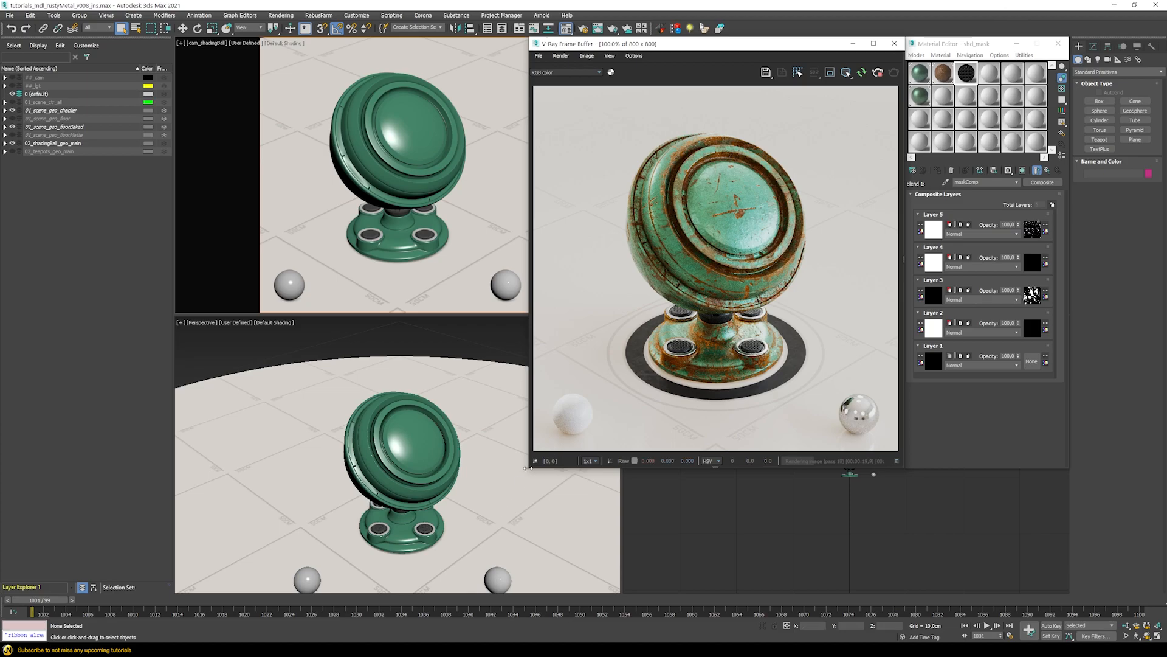
{"action": "left_click_drag", "start_coordinate": [528, 467], "coordinate": [315, 617]}
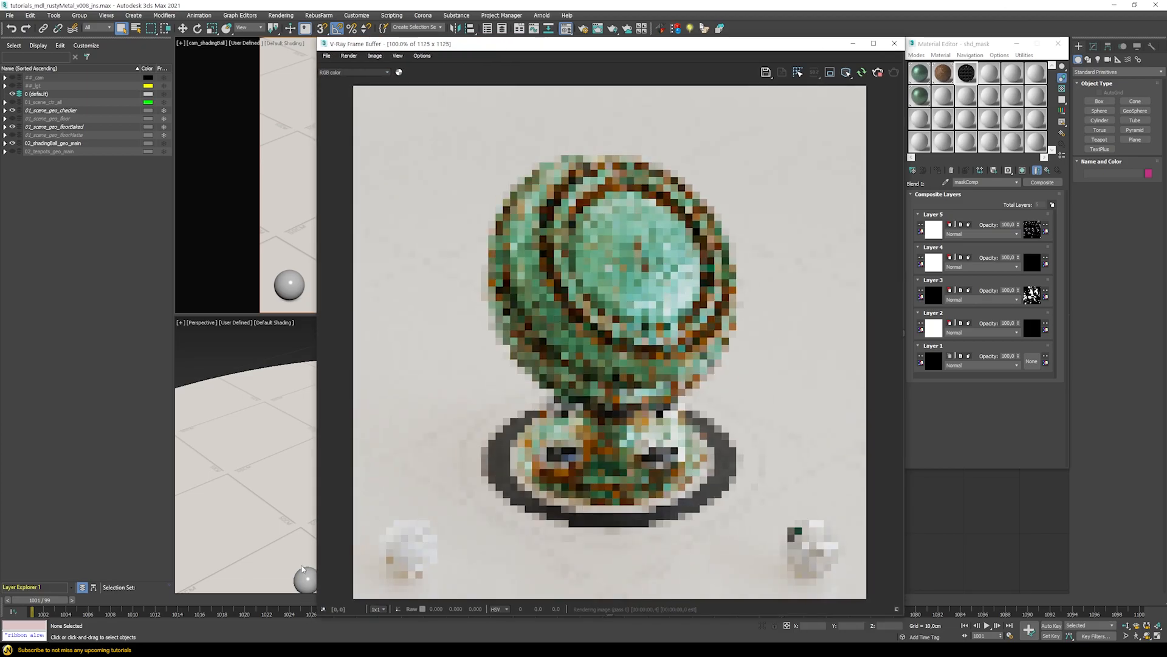